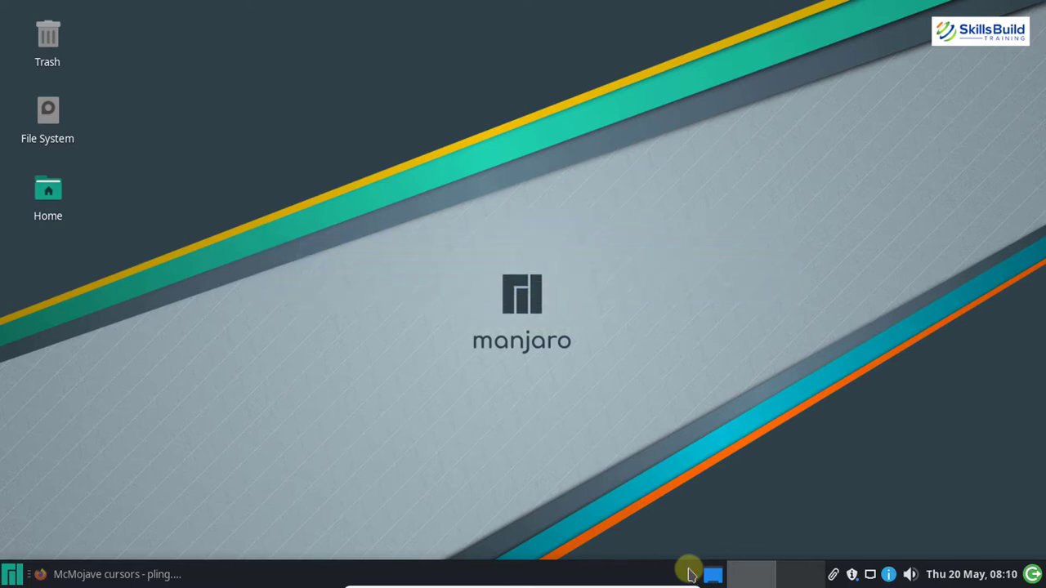
Step: Set the desktop icon orientation to Top Right Vertical, arrange the existing icons accordingly, and close the desktop settings
{"action": "right_click", "coordinate": [389, 164]}
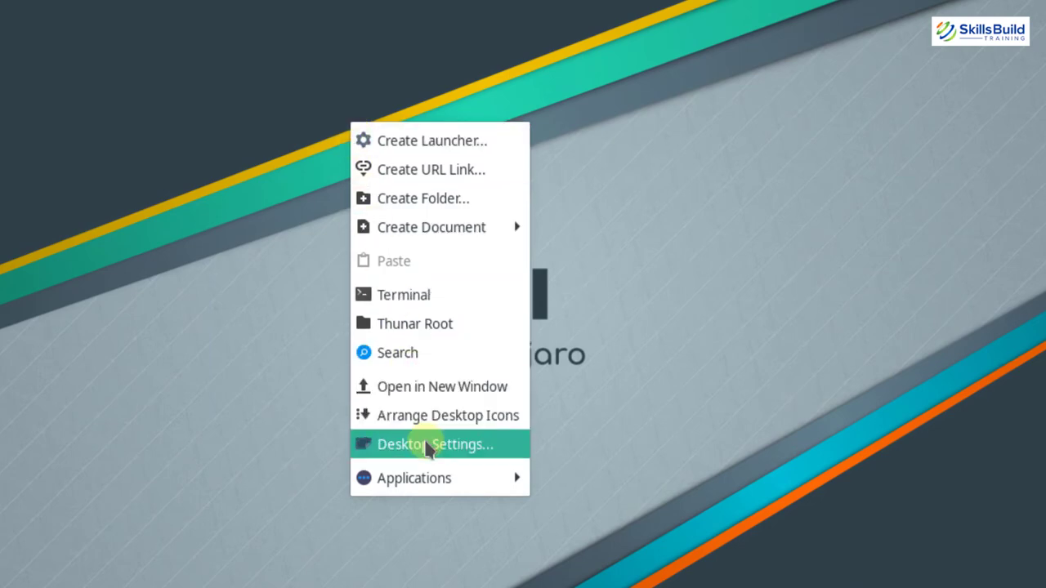
{"action": "left_click", "coordinate": [428, 446]}
{"action": "left_click", "coordinate": [437, 75]}
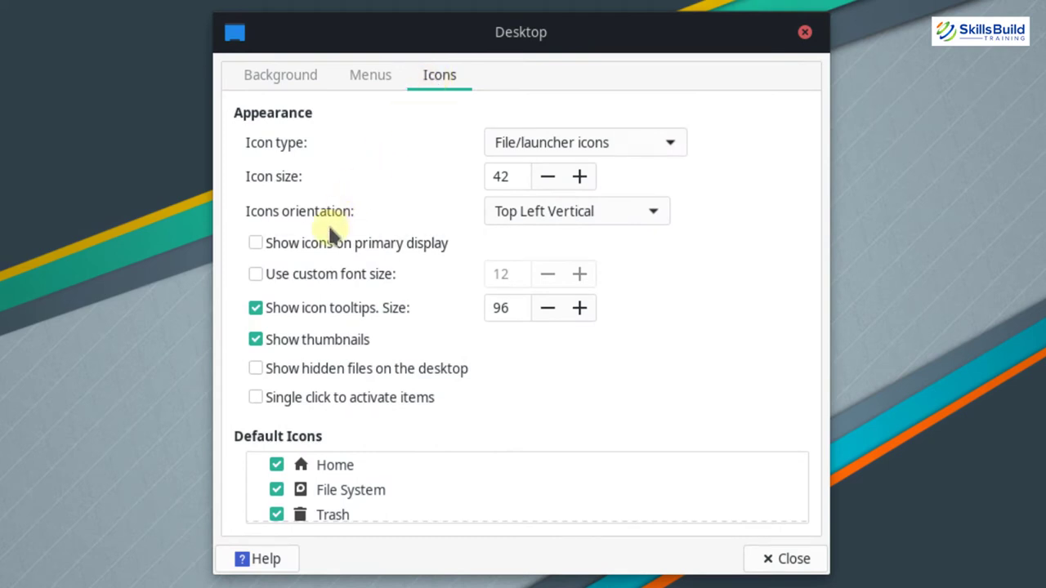
{"action": "left_click", "coordinate": [518, 214]}
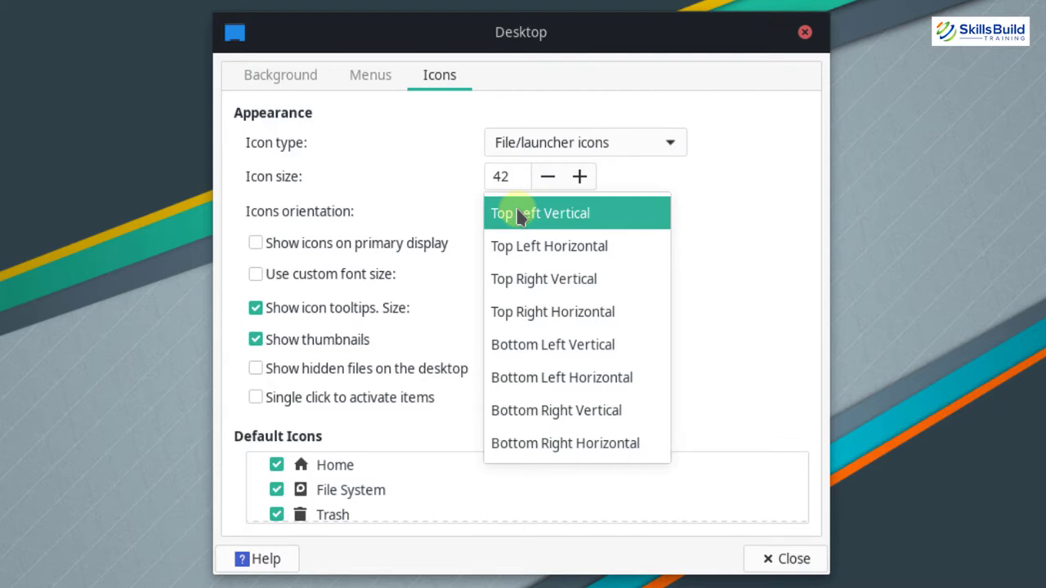
{"action": "left_click", "coordinate": [519, 278]}
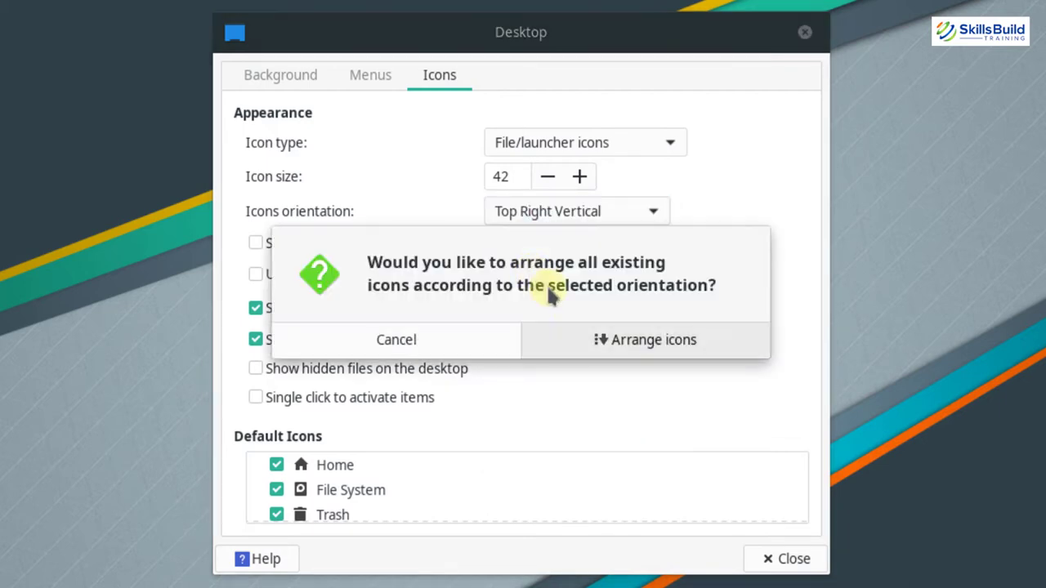
{"action": "left_click", "coordinate": [596, 339]}
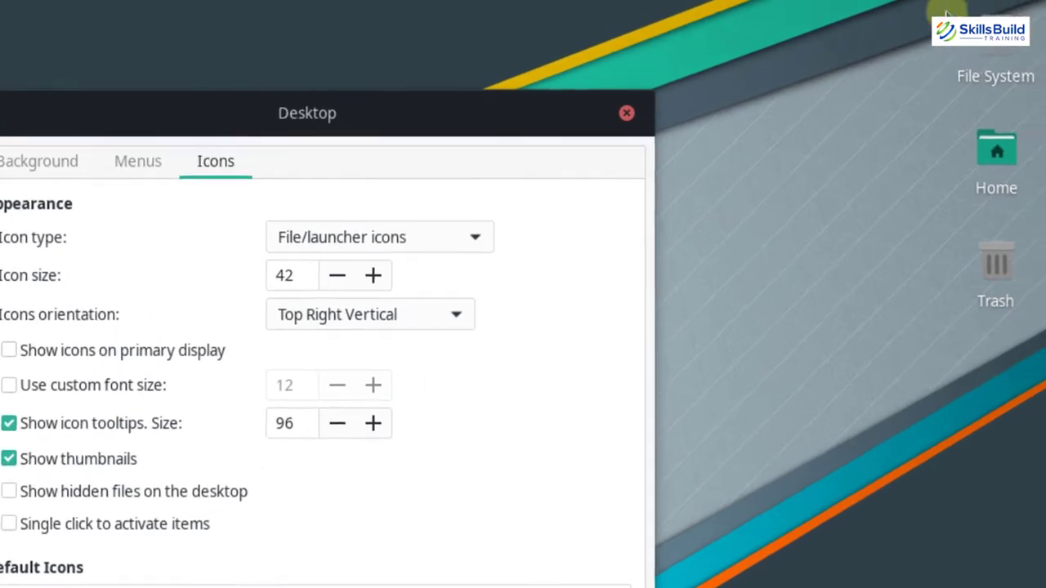
{"action": "left_click_drag", "start_coordinate": [898, 14], "coordinate": [1021, 376]}
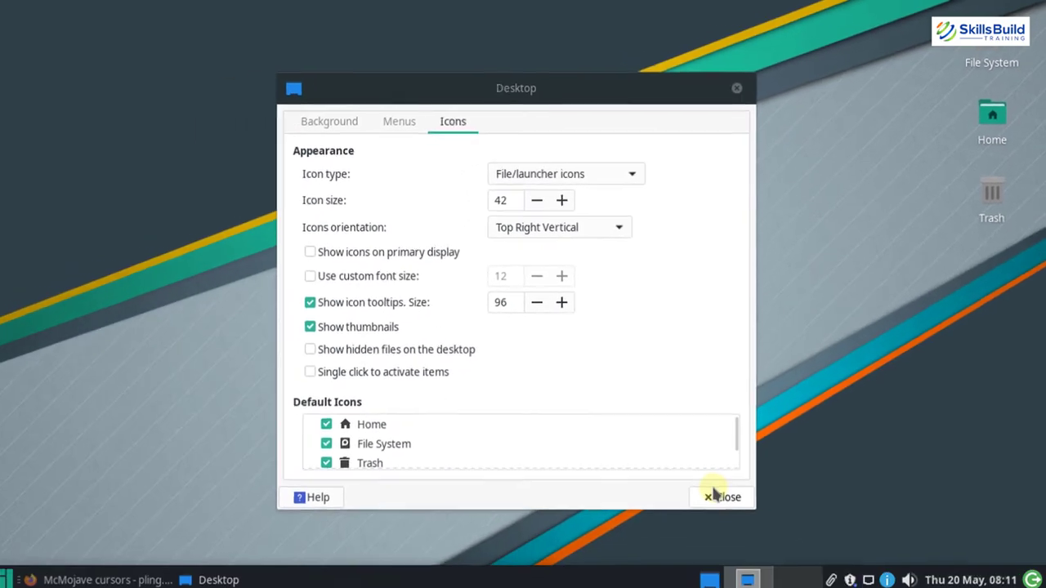
{"action": "left_click", "coordinate": [717, 493]}
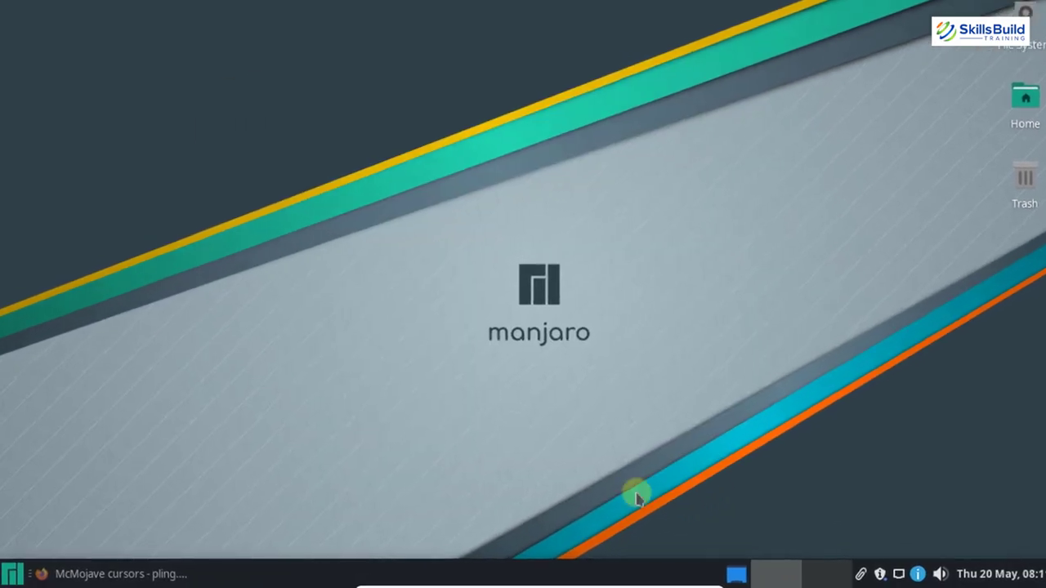
Step: In the Appearance settings, set the default font size to 9 with Noto Sans Regular and return to the settings overview
{"action": "left_click", "coordinate": [12, 574]}
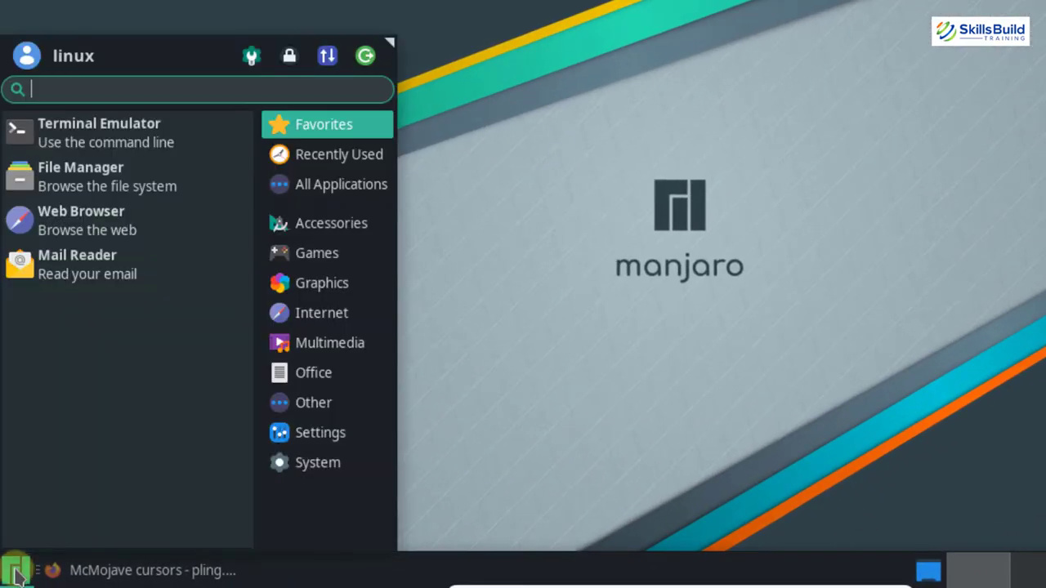
{"action": "key", "text": "Escape"}
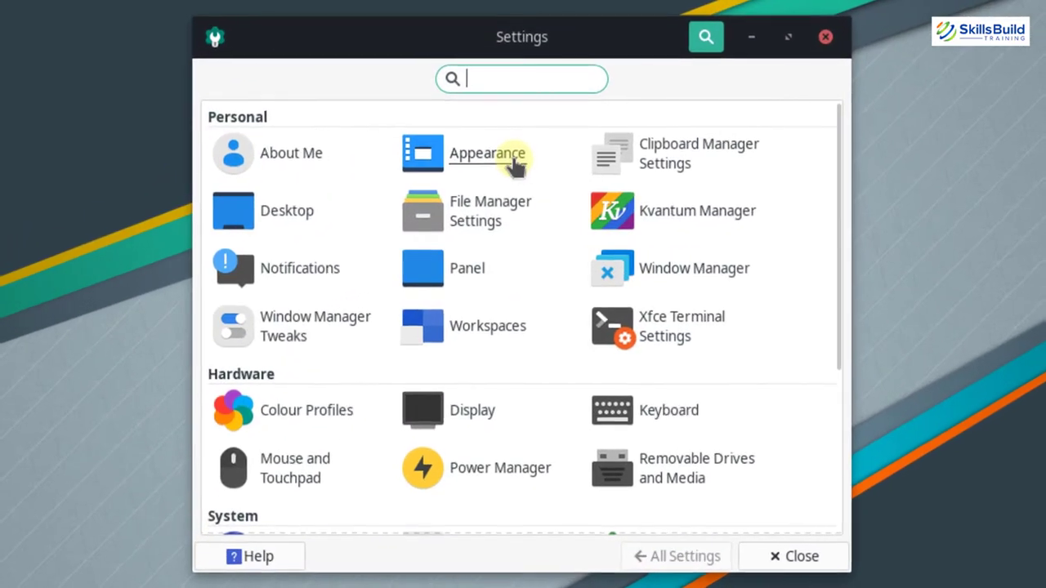
{"action": "left_click", "coordinate": [513, 160]}
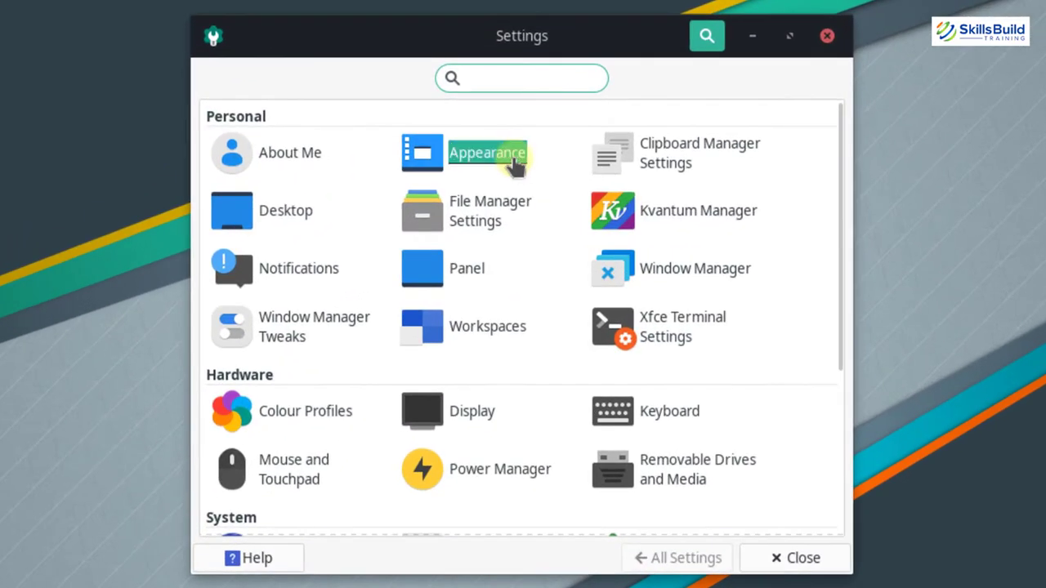
{"action": "left_click", "coordinate": [370, 85]}
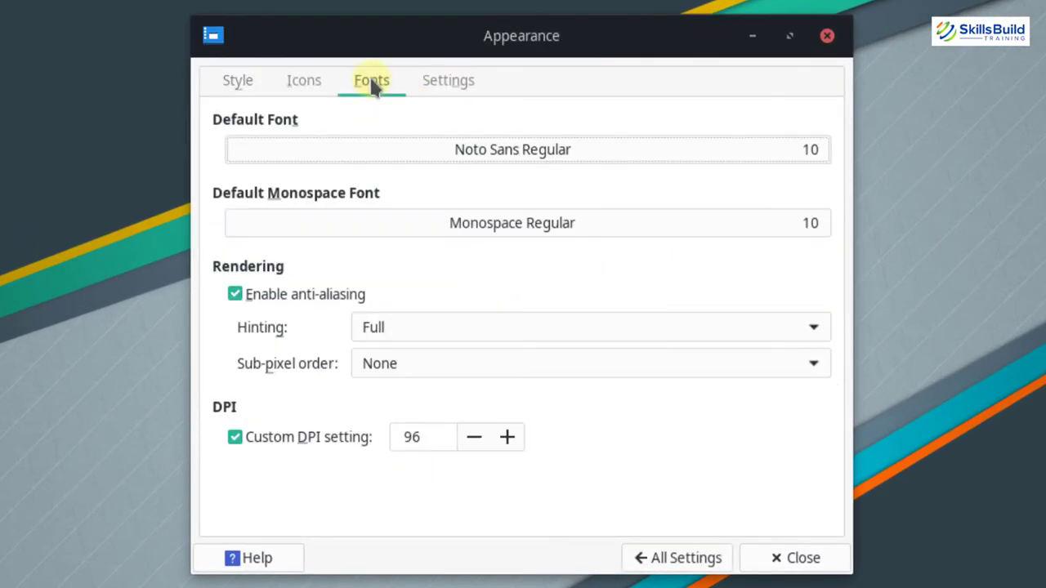
{"action": "left_click", "coordinate": [433, 150]}
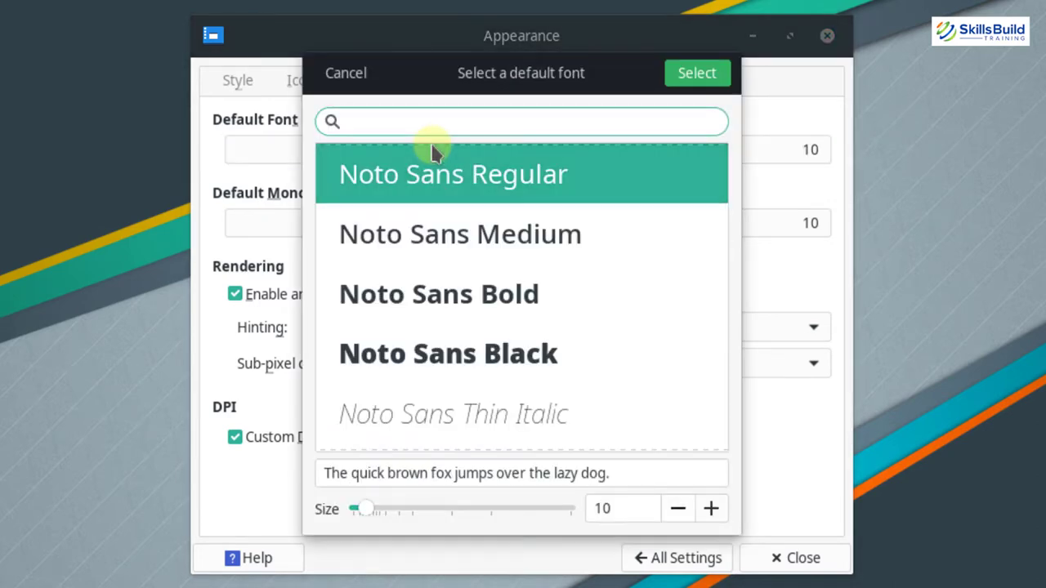
{"action": "left_click", "coordinate": [675, 510]}
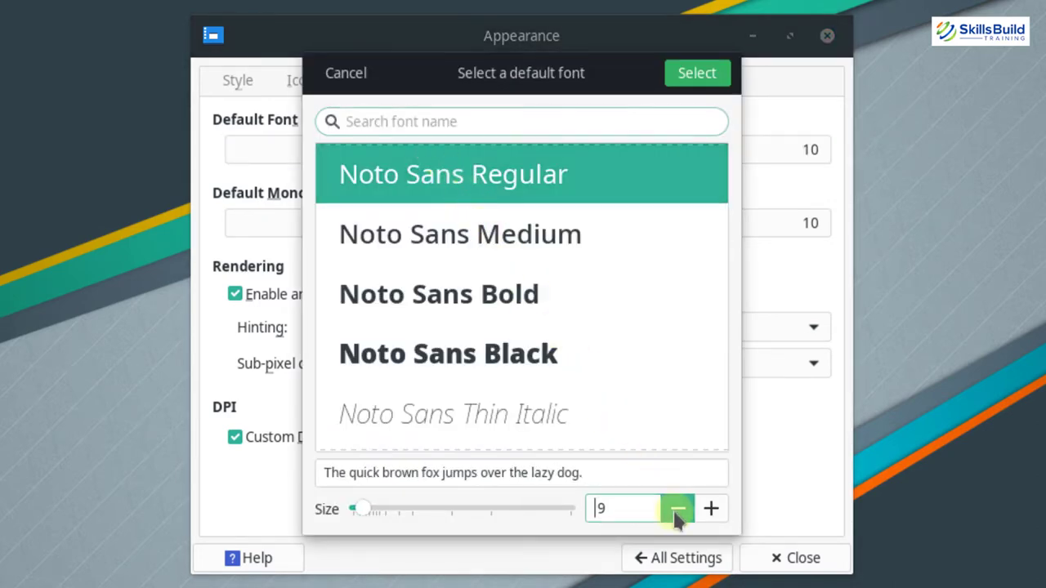
{"action": "left_click", "coordinate": [675, 510]}
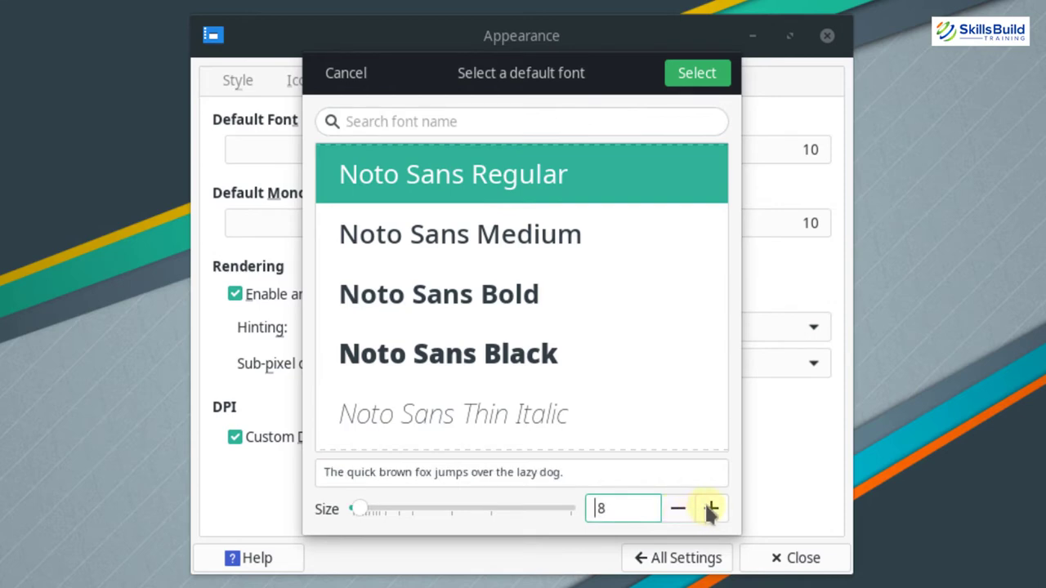
{"action": "left_click", "coordinate": [709, 509]}
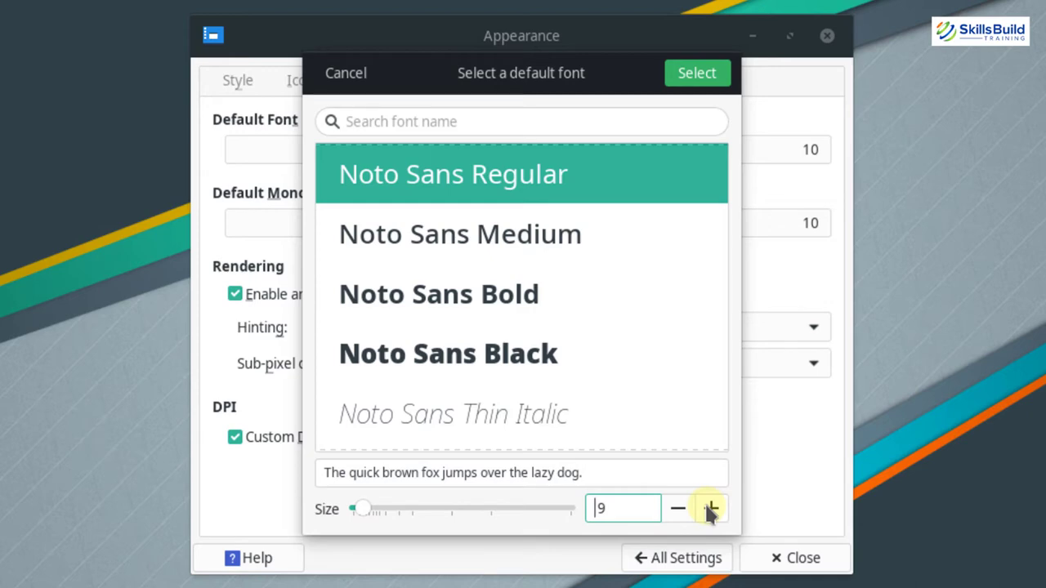
{"action": "left_click", "coordinate": [715, 75]}
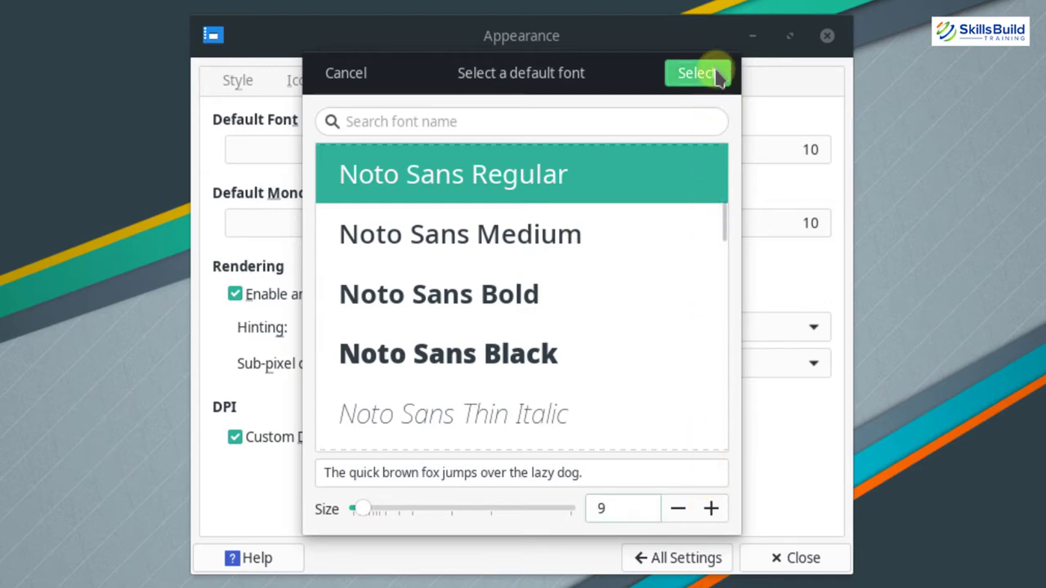
{"action": "left_click", "coordinate": [661, 561]}
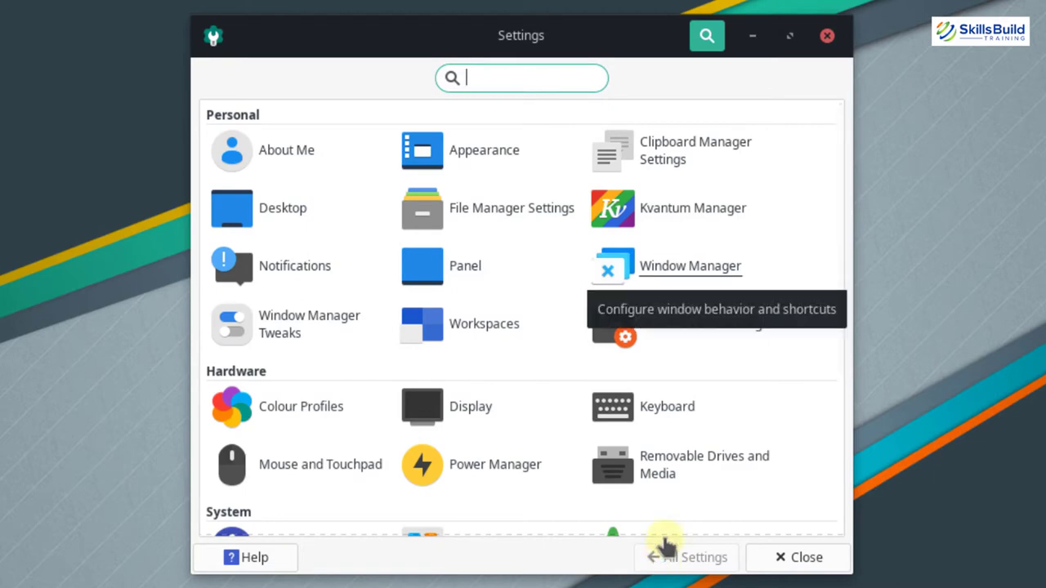
Step: In the Window Manager button layout, move the Menu and up-arrow buttons to the hidden group
{"action": "left_click", "coordinate": [712, 278]}
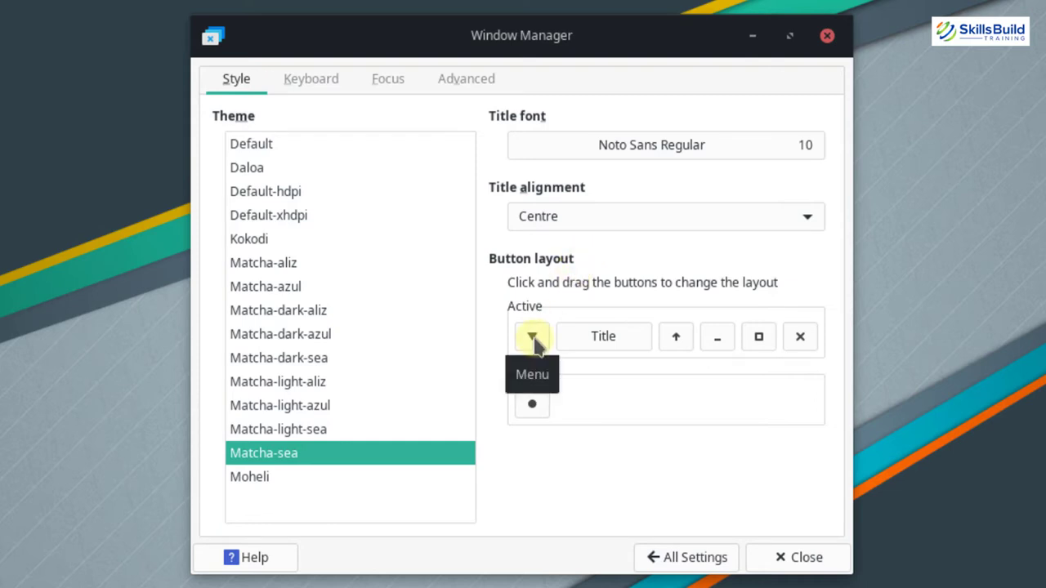
{"action": "left_click_drag", "start_coordinate": [535, 343], "coordinate": [574, 405]}
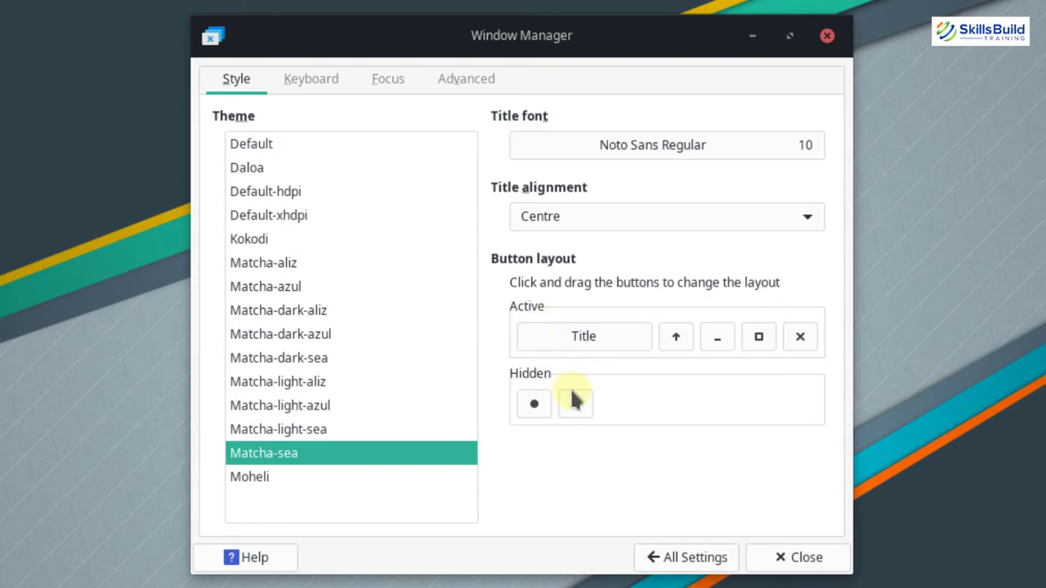
{"action": "left_click_drag", "start_coordinate": [676, 340], "coordinate": [674, 395]}
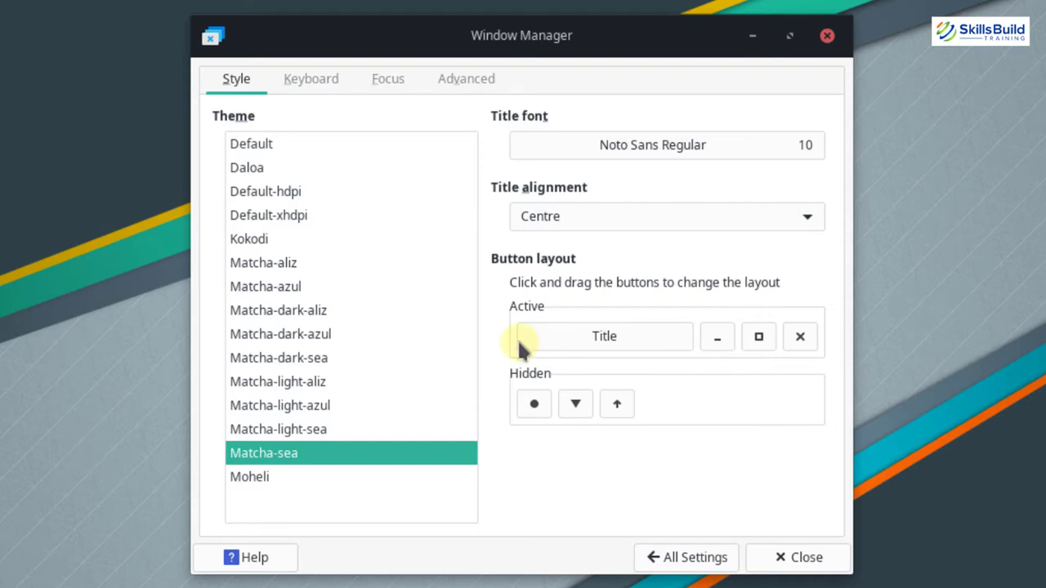
Step: Place the minimize, maximize and close buttons, in that order, before the window title and return to the settings overview
{"action": "left_click_drag", "start_coordinate": [722, 332], "coordinate": [535, 340]}
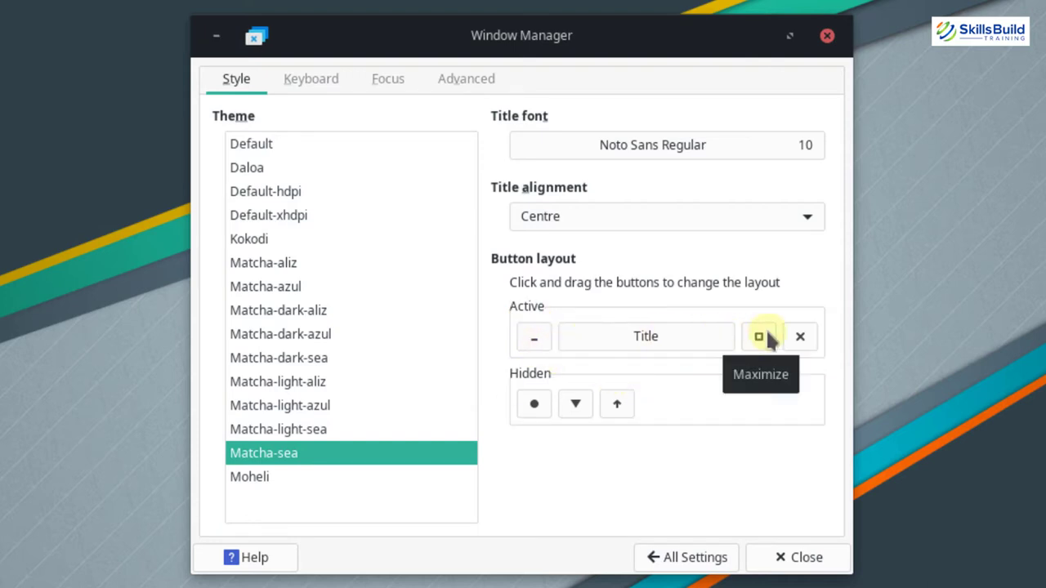
{"action": "mouse_move", "coordinate": [764, 339]}
{"action": "left_mouse_down"}
{"action": "mouse_move", "coordinate": [721, 362]}
{"action": "mouse_move", "coordinate": [585, 352]}
{"action": "mouse_move", "coordinate": [556, 341]}
{"action": "mouse_move", "coordinate": [564, 337]}
{"action": "left_mouse_up"}
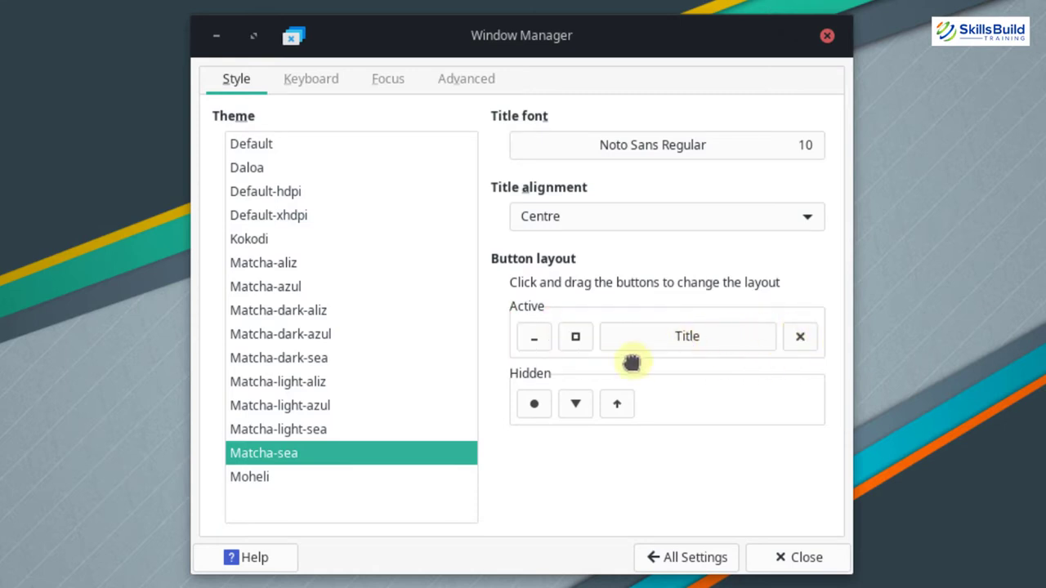
{"action": "left_click_drag", "start_coordinate": [800, 336], "coordinate": [598, 342]}
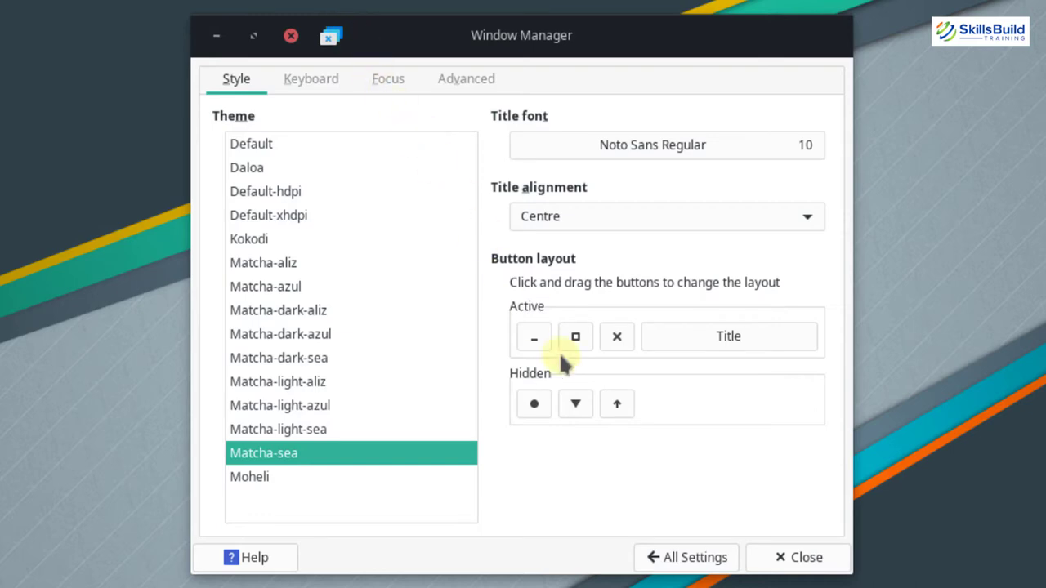
{"action": "left_click", "coordinate": [696, 561]}
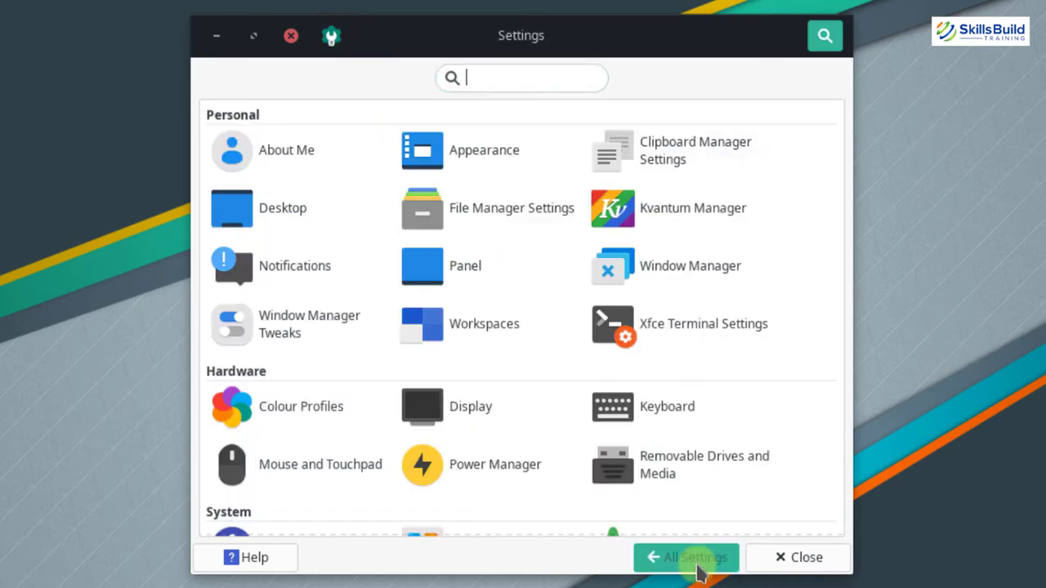
Step: In the Window Manager Tweaks compositor options, turn off shadows under dock windows and close the settings
{"action": "left_click", "coordinate": [288, 319]}
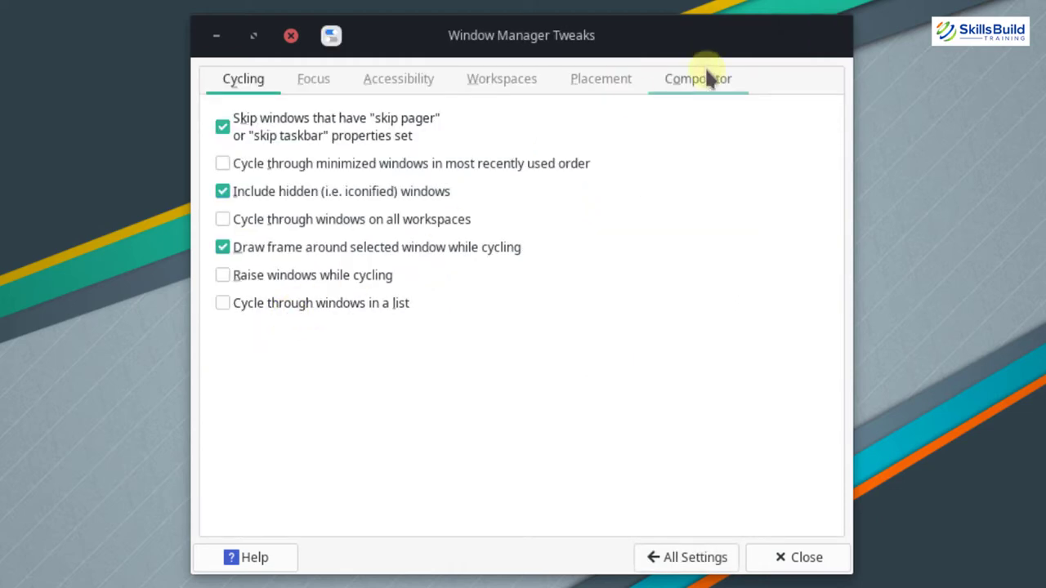
{"action": "left_click", "coordinate": [708, 92]}
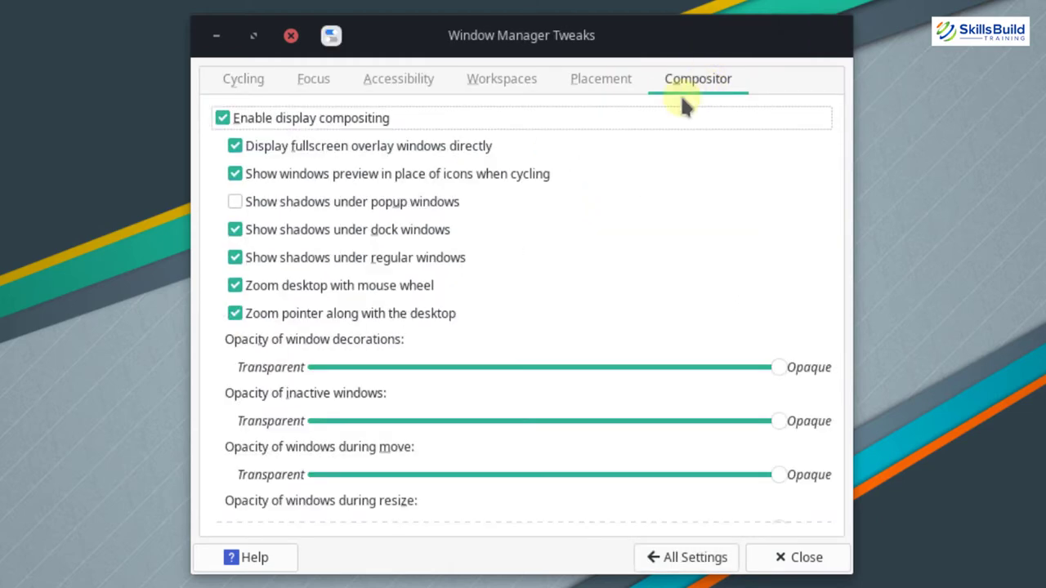
{"action": "left_click", "coordinate": [234, 232]}
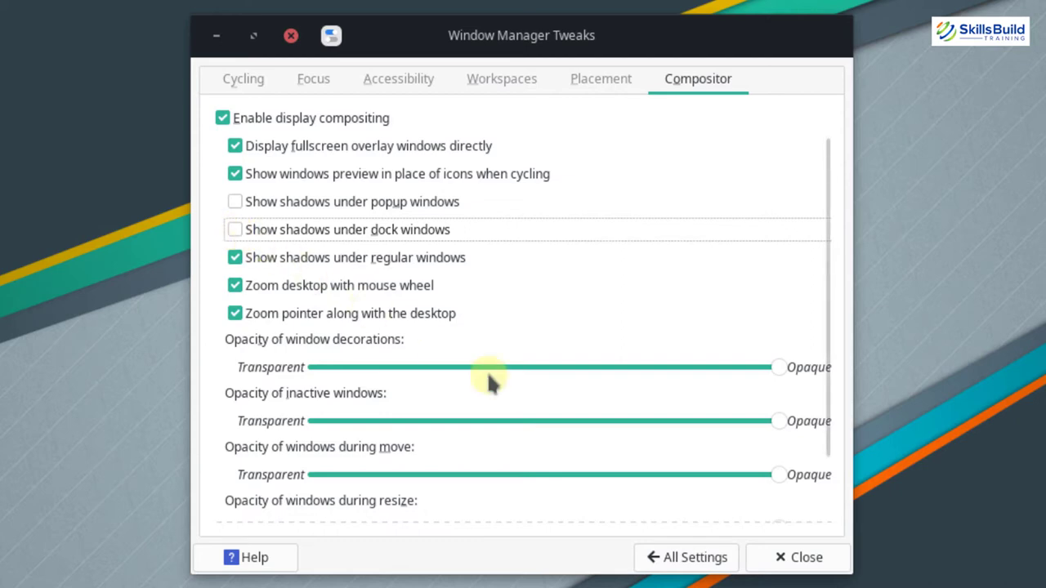
{"action": "left_click", "coordinate": [792, 556]}
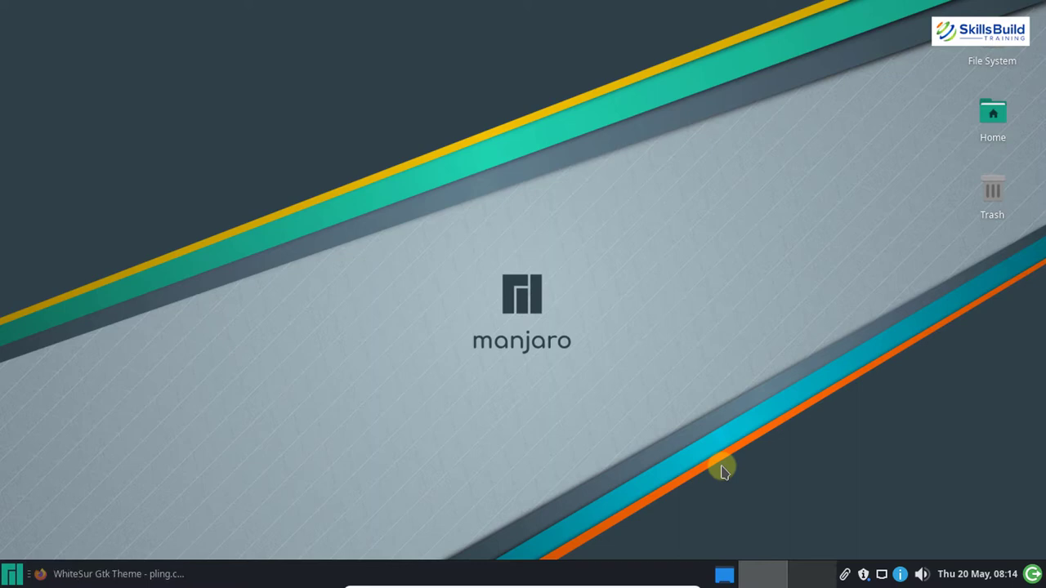
Step: Switch to Firefox and examine the downloadable files on the WhiteSur Gtk Theme page
{"action": "left_click", "coordinate": [136, 574]}
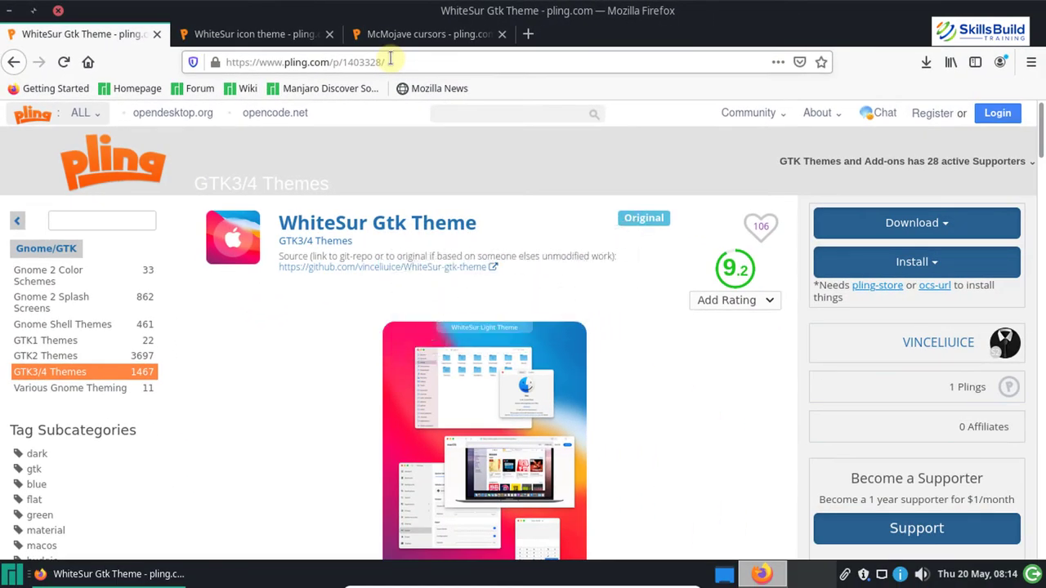
{"action": "scroll", "coordinate": [392, 245], "scroll_direction": "down", "scroll_amount": 2}
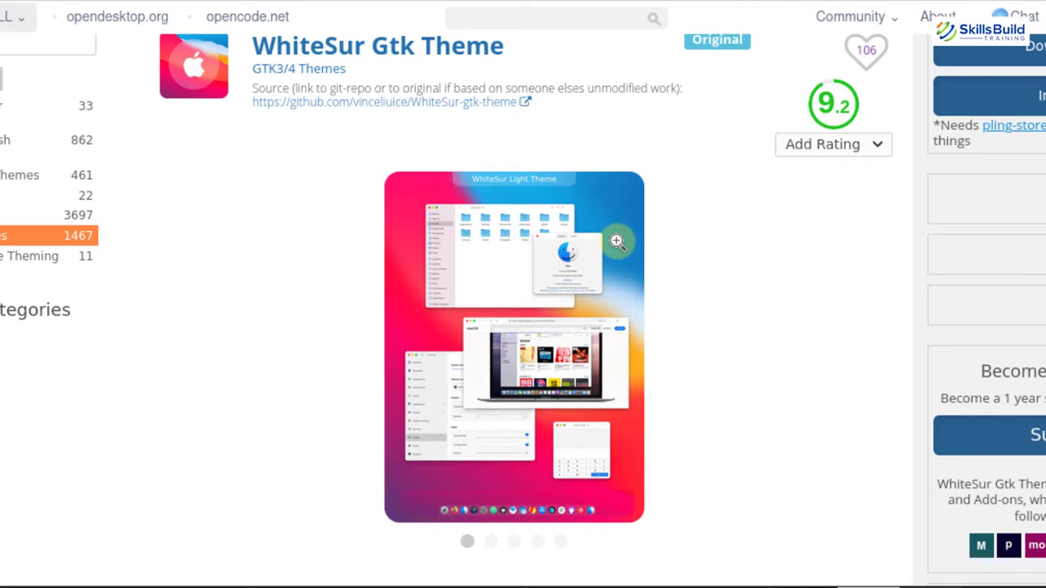
{"action": "scroll", "coordinate": [288, 166], "scroll_direction": "down", "scroll_amount": 5}
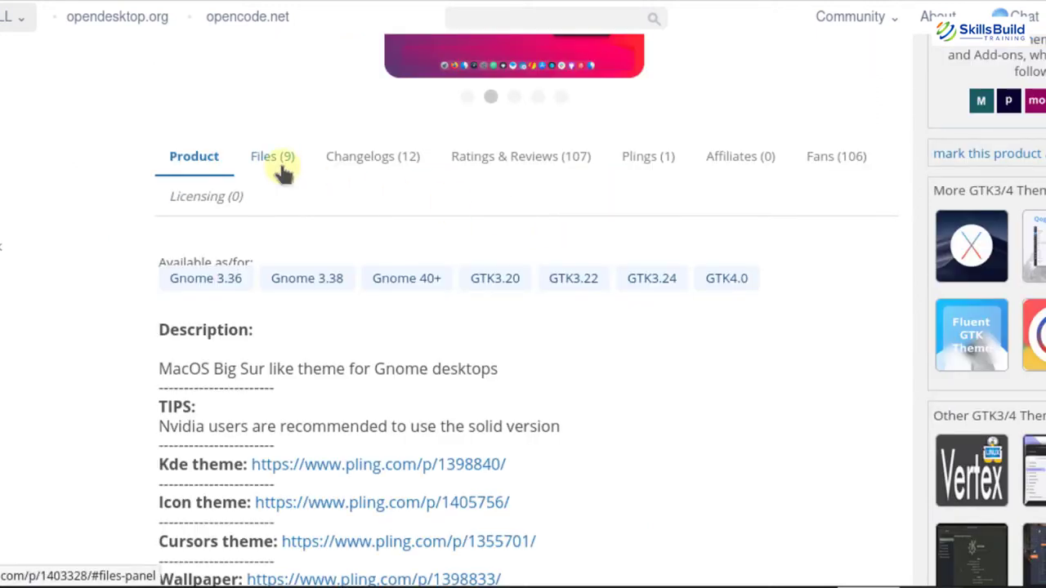
{"action": "left_click", "coordinate": [278, 159]}
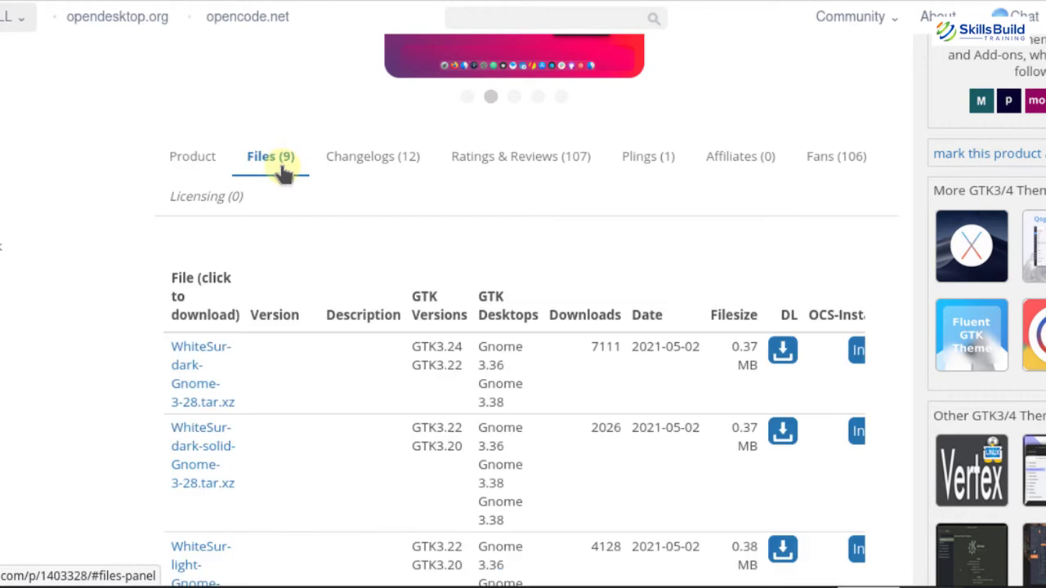
{"action": "scroll", "coordinate": [281, 171], "scroll_direction": "down", "scroll_amount": 3}
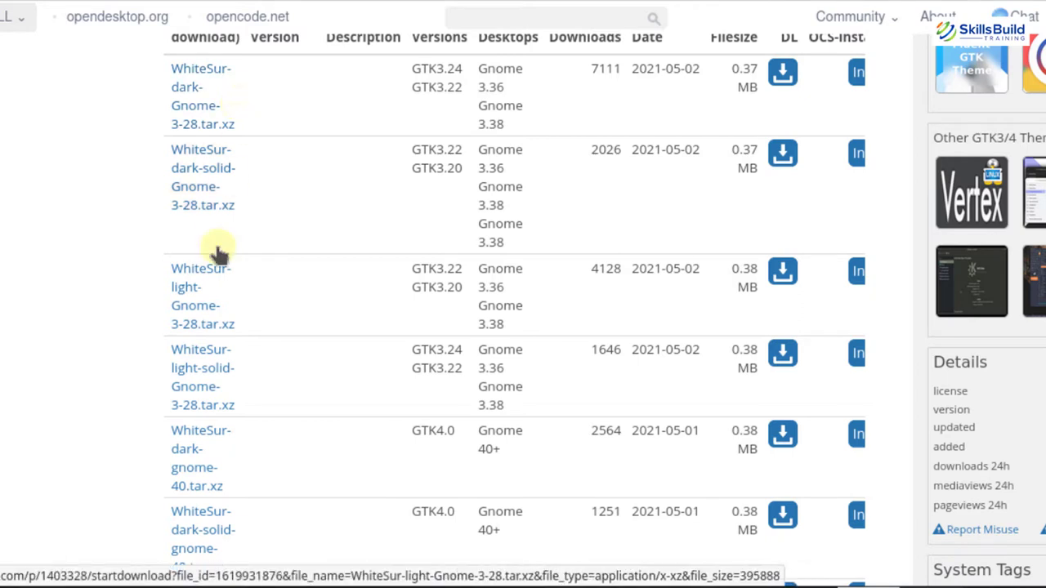
{"action": "scroll", "coordinate": [218, 252], "scroll_direction": "down", "scroll_amount": 3}
{"action": "scroll", "coordinate": [219, 253], "scroll_direction": "down", "scroll_amount": 5}
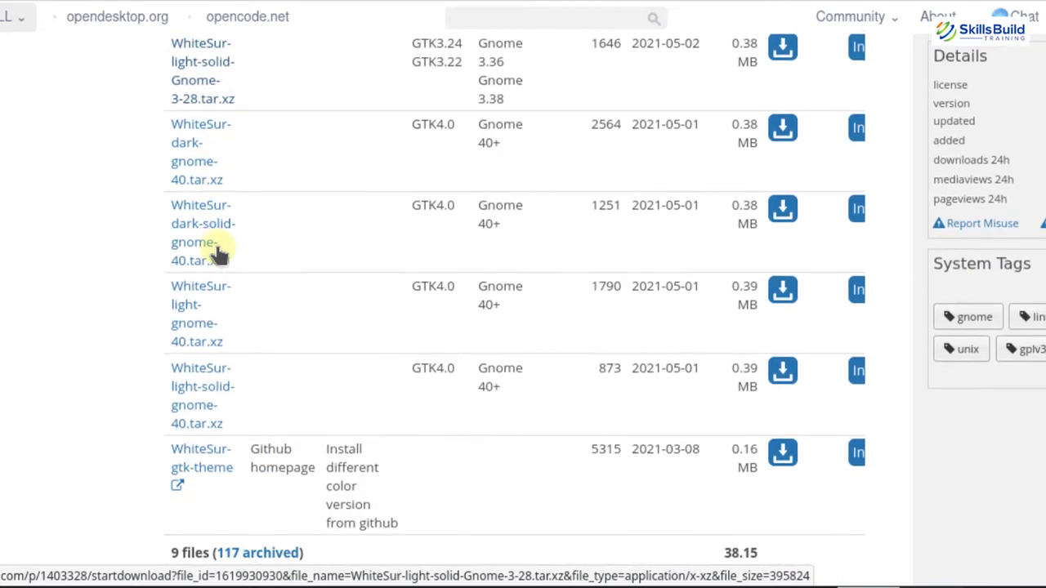
{"action": "scroll", "coordinate": [219, 255], "scroll_direction": "up", "scroll_amount": 9}
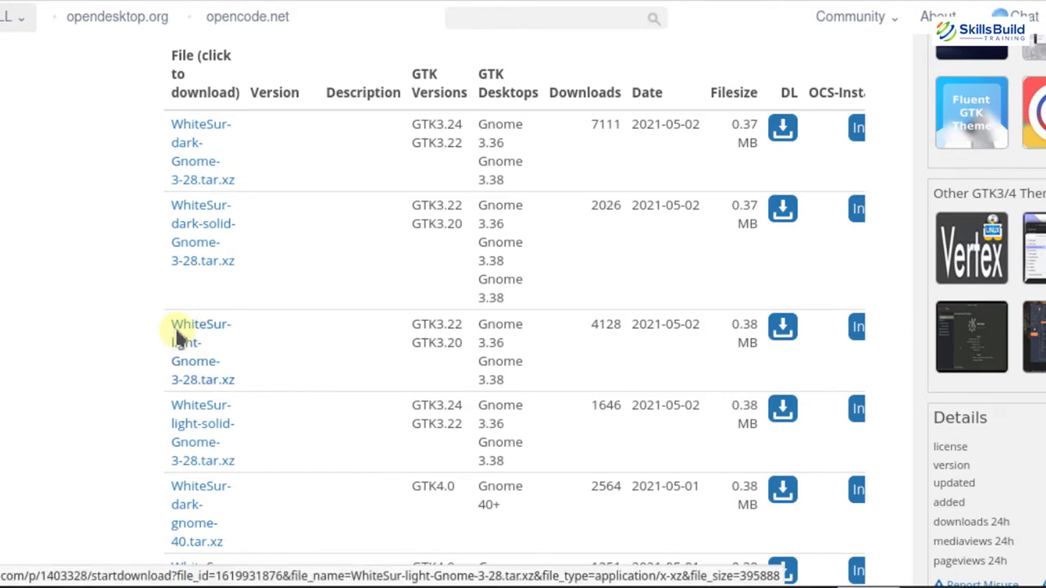
Step: Download WhiteSur-light-Gnome-3-28.tar.xz from the theme page, saving the file to disk, and minimize the browser
{"action": "left_click", "coordinate": [782, 327]}
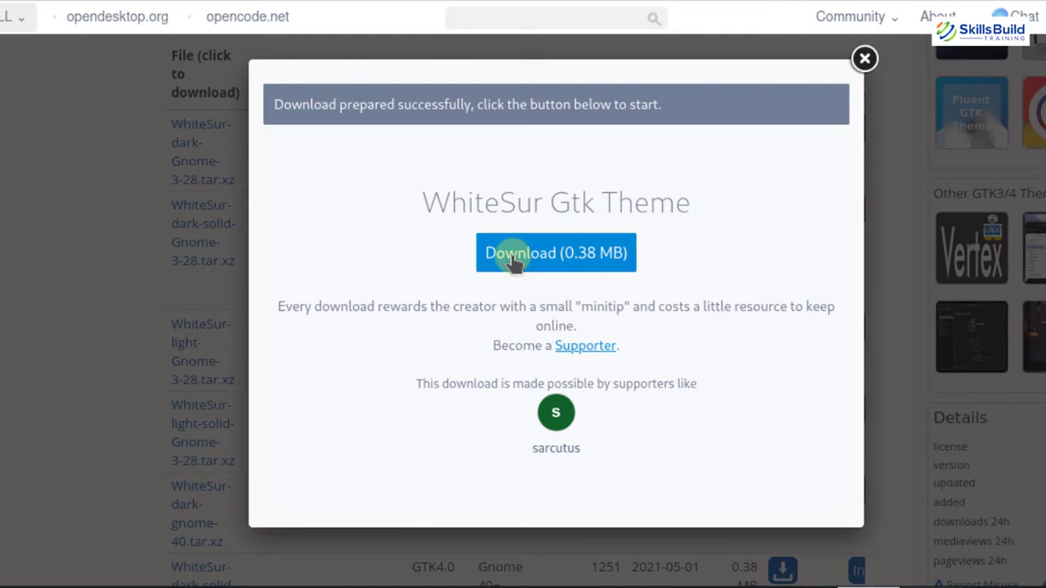
{"action": "left_click", "coordinate": [514, 265]}
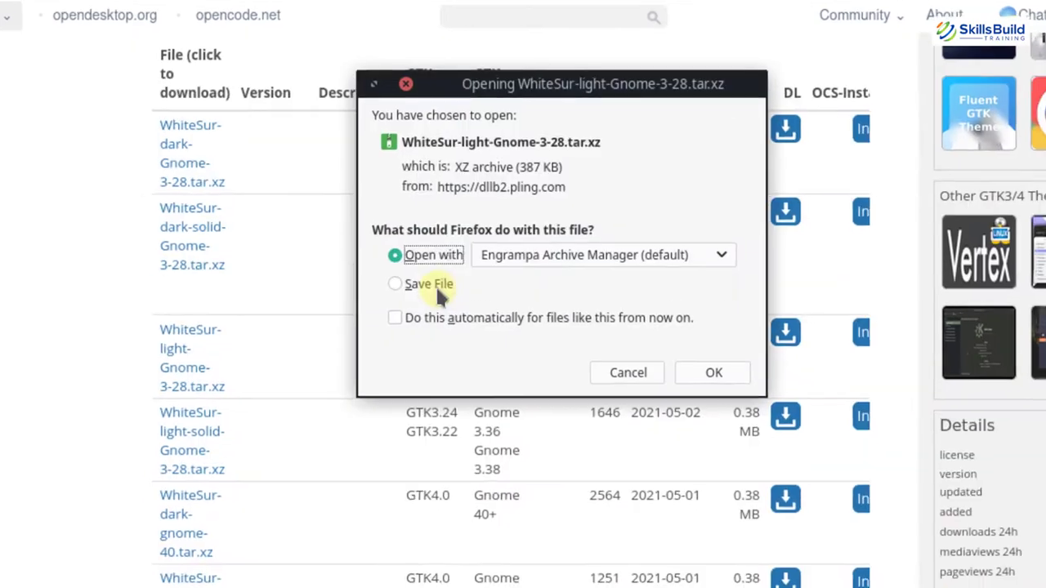
{"action": "left_click", "coordinate": [434, 284]}
{"action": "left_click", "coordinate": [713, 373]}
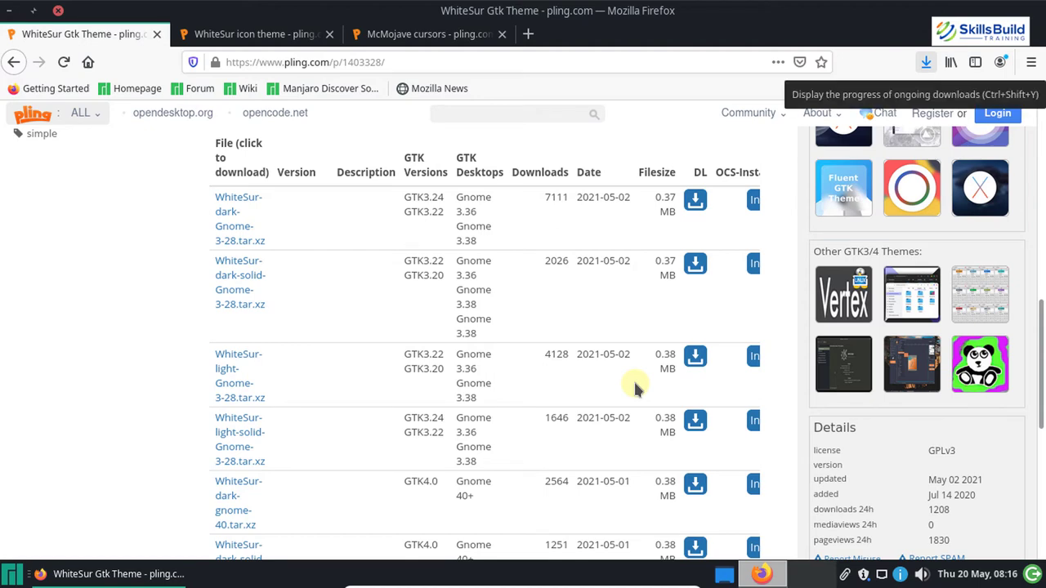
{"action": "left_click", "coordinate": [12, 11]}
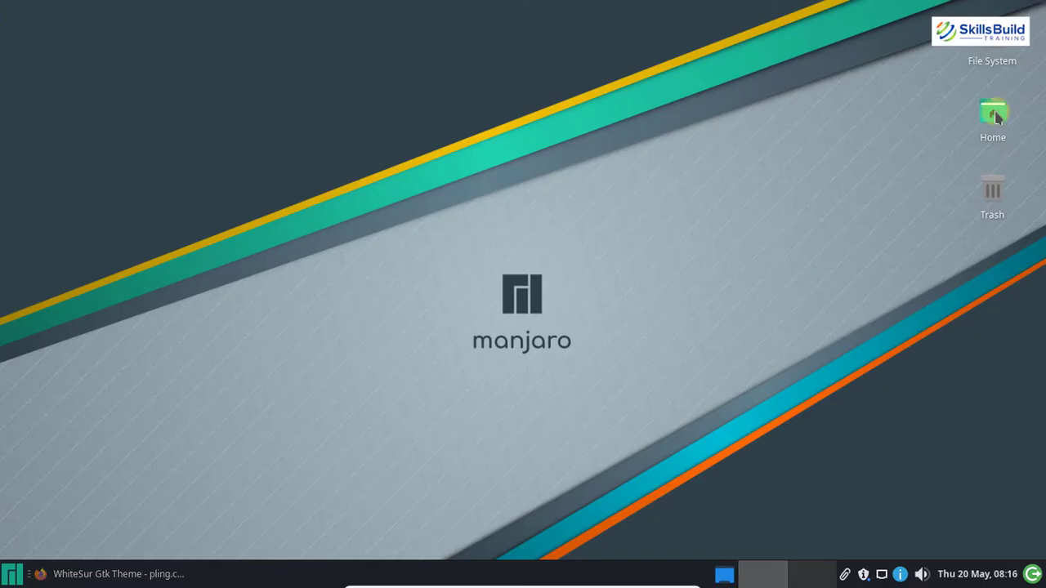
Step: Open the Downloads folder in the home directory and extract WhiteSur-light-Gnome-3-28.tar.xz in place
{"action": "double_click", "coordinate": [994, 117]}
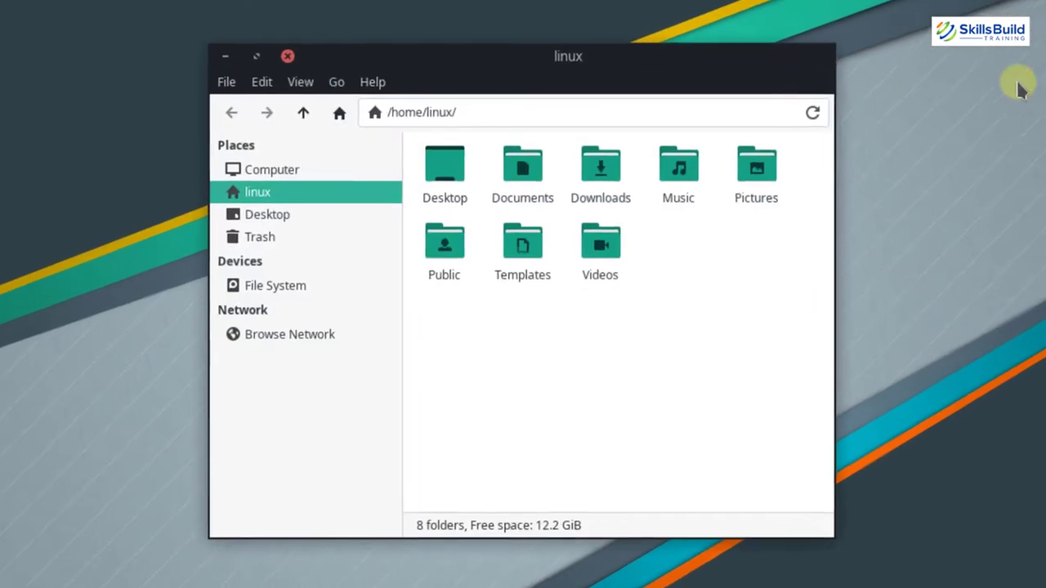
{"action": "double_click", "coordinate": [583, 185]}
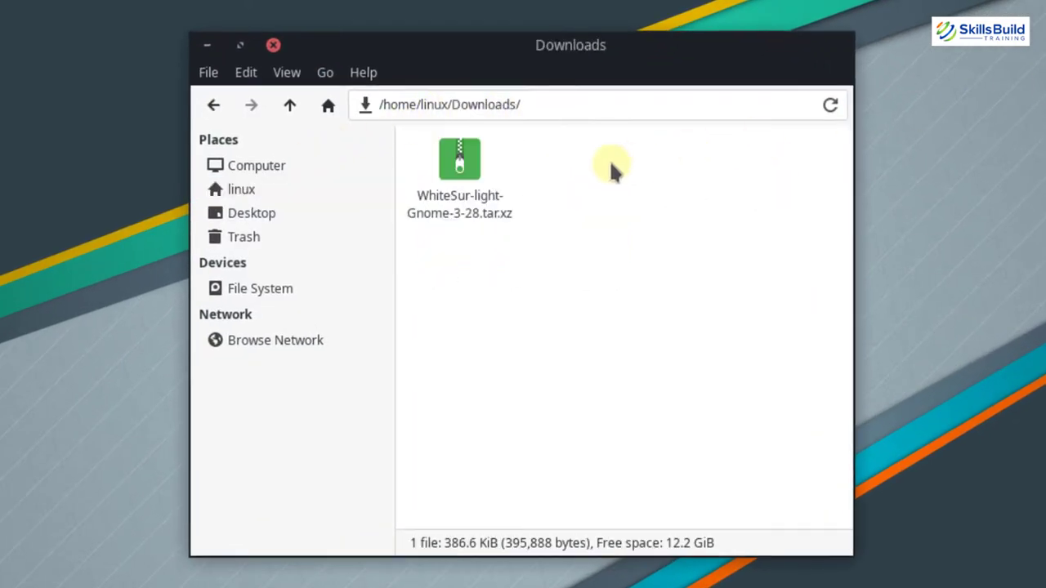
{"action": "left_click_drag", "start_coordinate": [473, 244], "coordinate": [427, 196]}
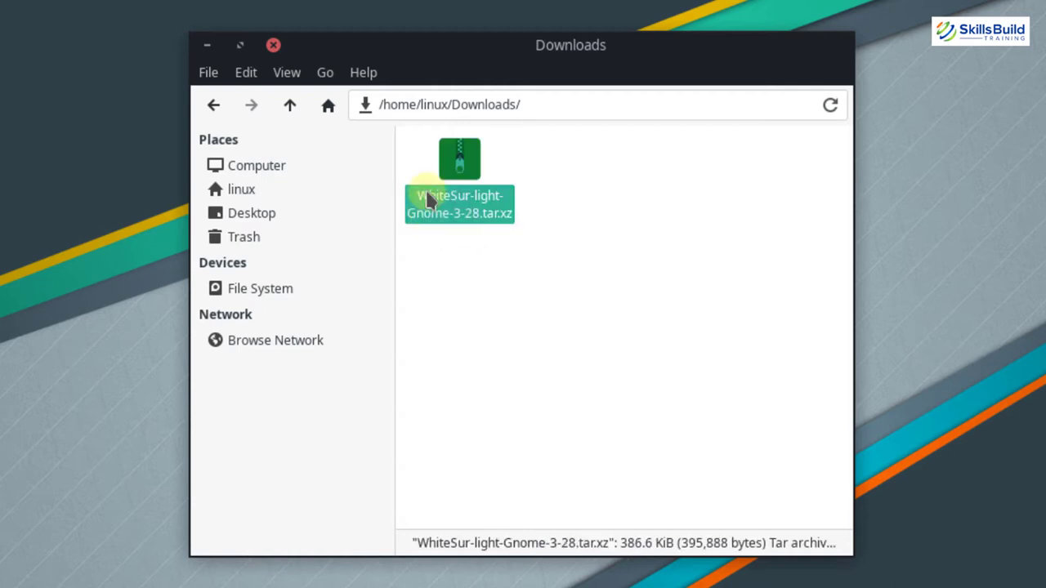
{"action": "right_click", "coordinate": [489, 242]}
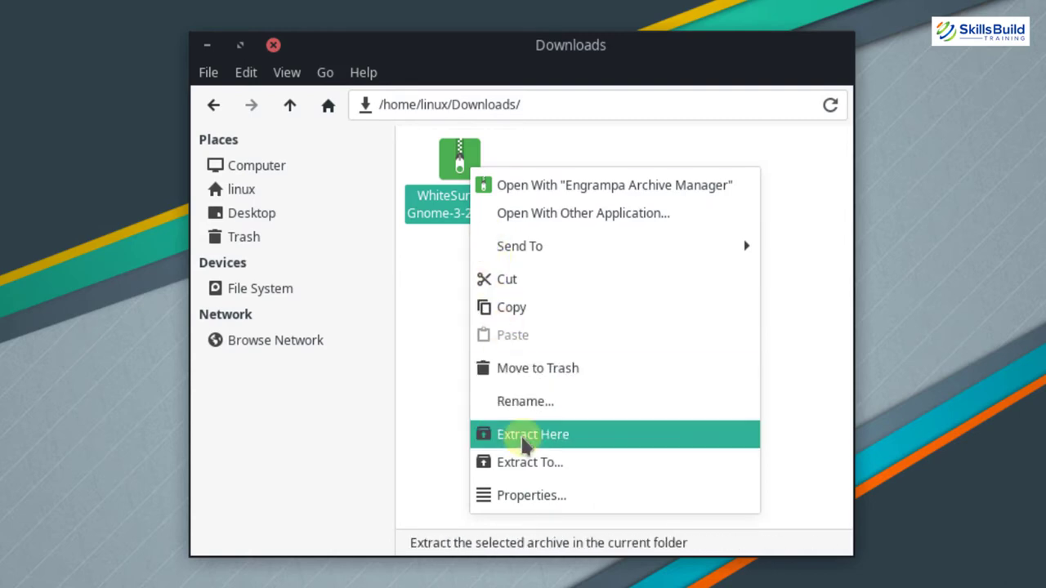
{"action": "left_click", "coordinate": [524, 442]}
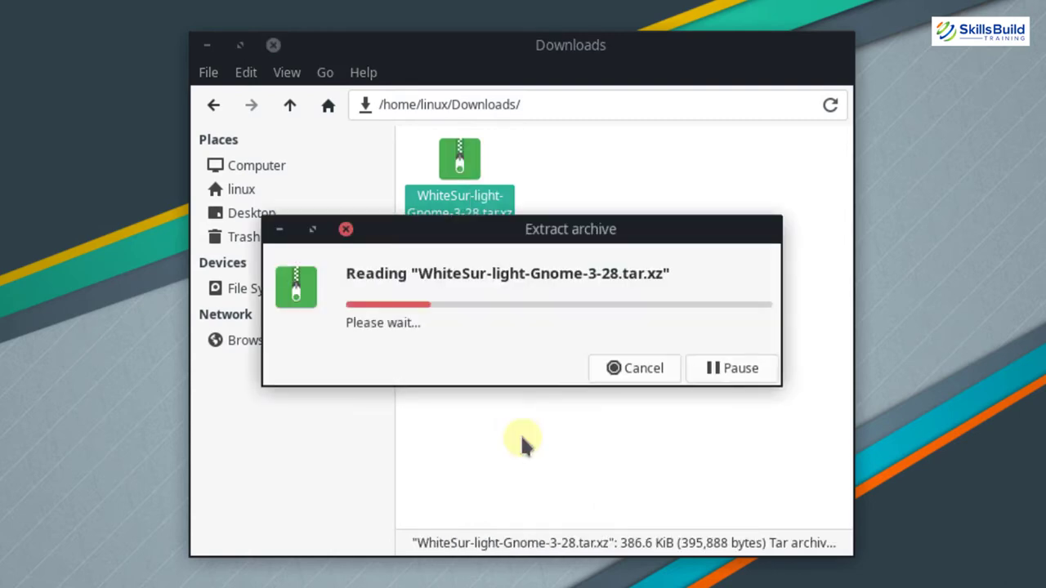
{"action": "left_click", "coordinate": [478, 282]}
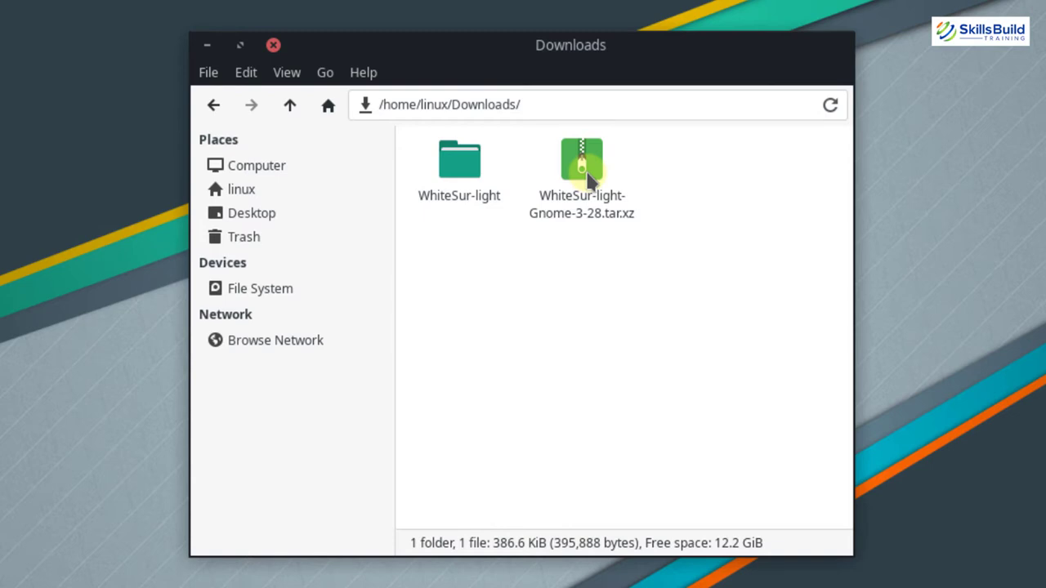
Step: Return to the home folder and show its hidden files
{"action": "key", "text": "alt+Up"}
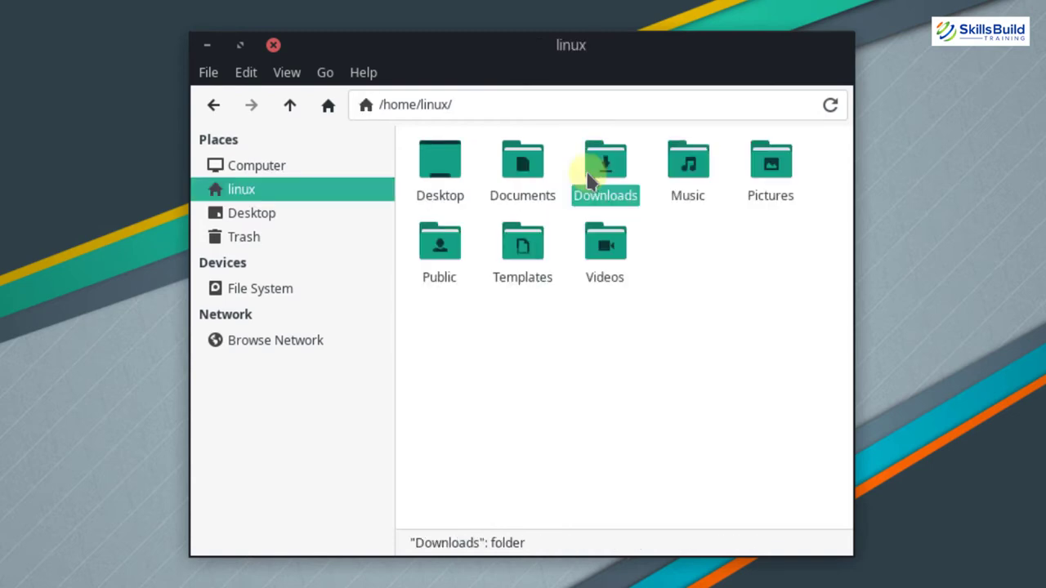
{"action": "key", "text": "alt+v"}
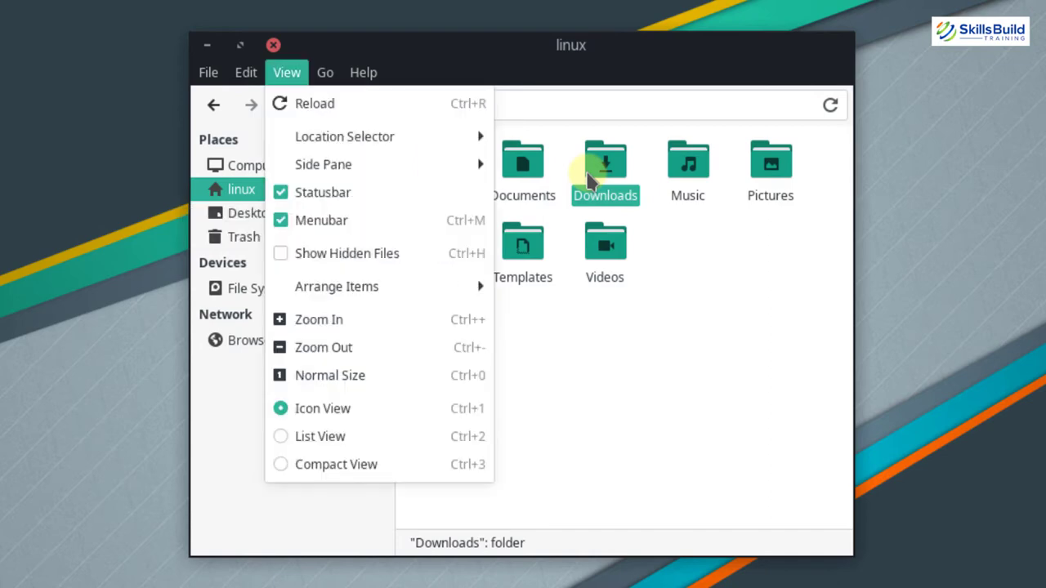
{"action": "left_click", "coordinate": [285, 255]}
Step: Create a new folder named .themes in the home folder
{"action": "key", "text": "Menu"}
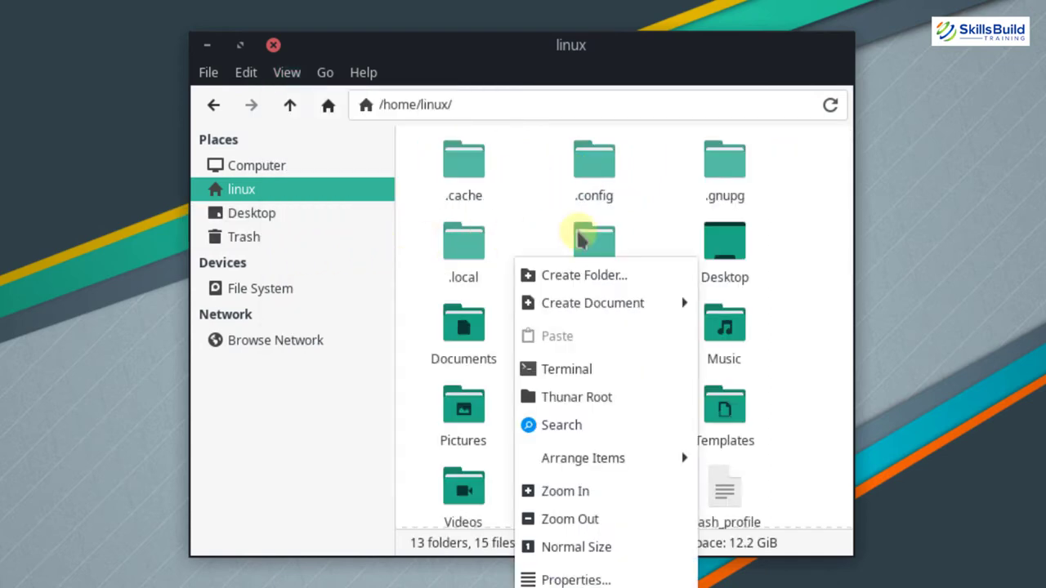
{"action": "left_click", "coordinate": [804, 223]}
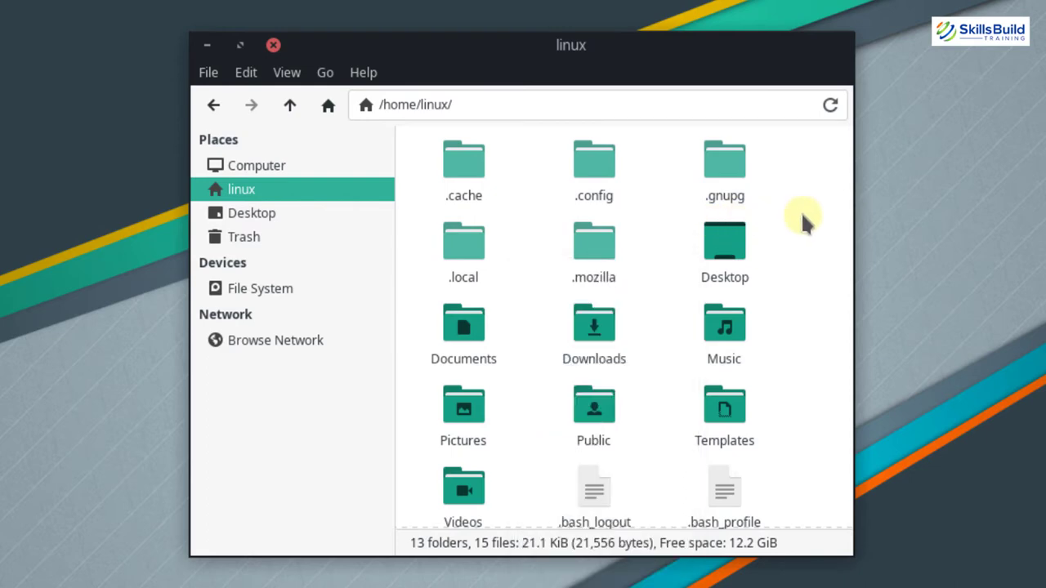
{"action": "key", "text": "Menu"}
{"action": "left_click", "coordinate": [801, 219]}
{"action": "right_click", "coordinate": [509, 155]}
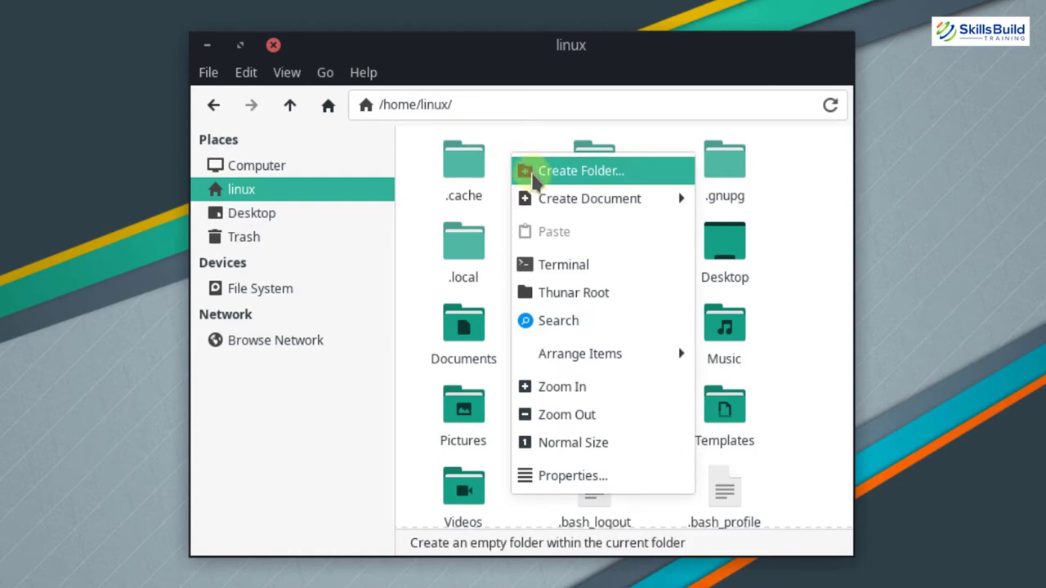
{"action": "left_click", "coordinate": [529, 172]}
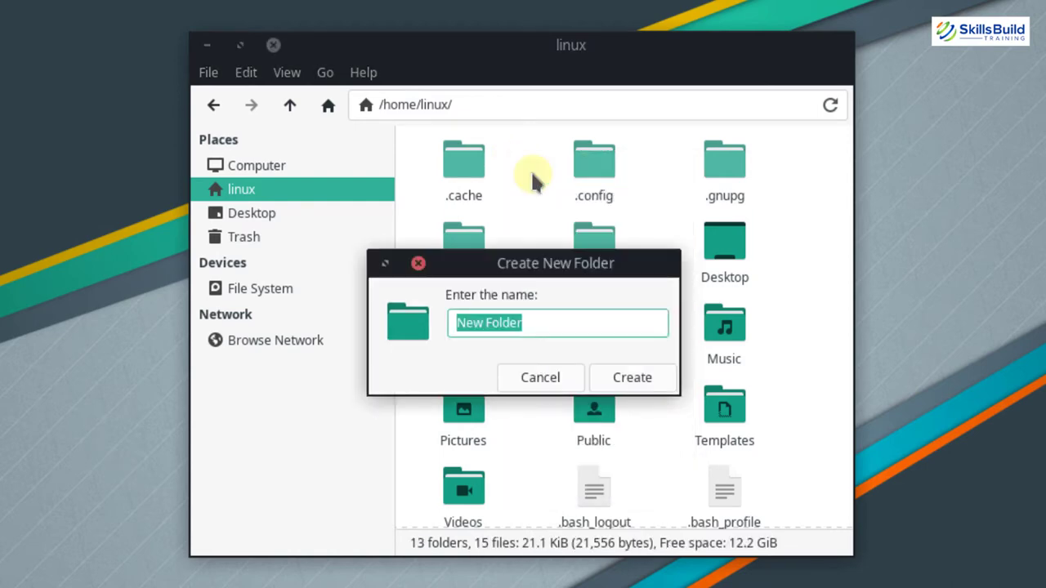
{"action": "type", "text": "."}
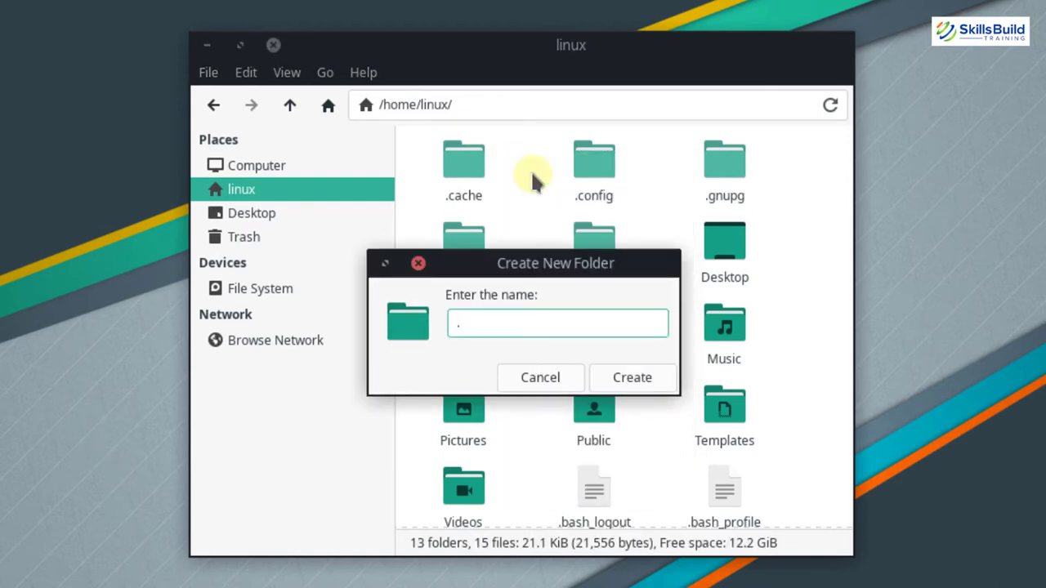
{"action": "type", "text": "themes"}
{"action": "left_click", "coordinate": [617, 369]}
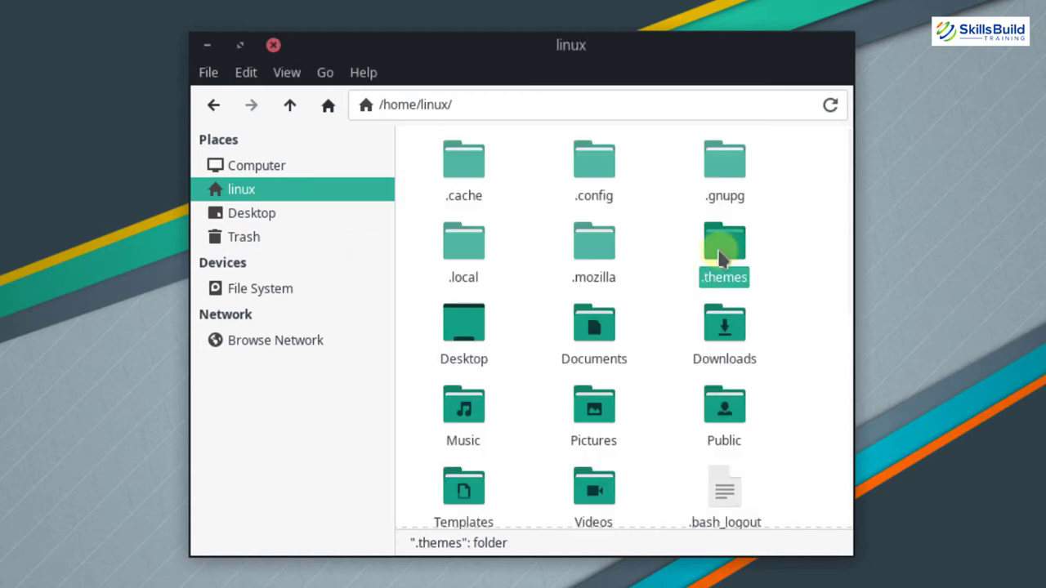
Step: With .themes and Downloads open in separate tabs, place the extracted WhiteSur-light folder from Downloads into .themes
{"action": "double_click", "coordinate": [722, 258]}
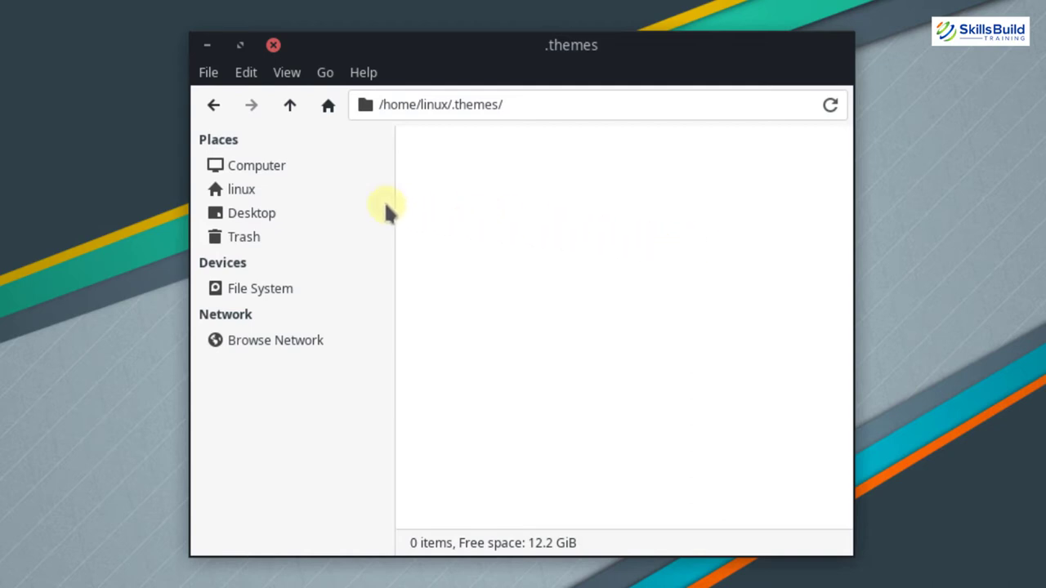
{"action": "right_click", "coordinate": [232, 191]}
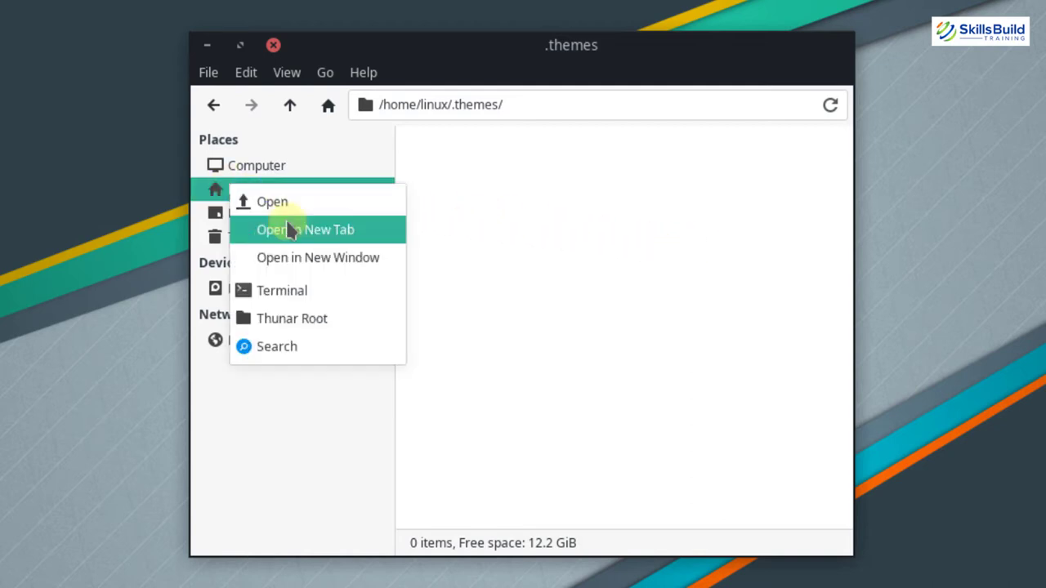
{"action": "left_click", "coordinate": [266, 230]}
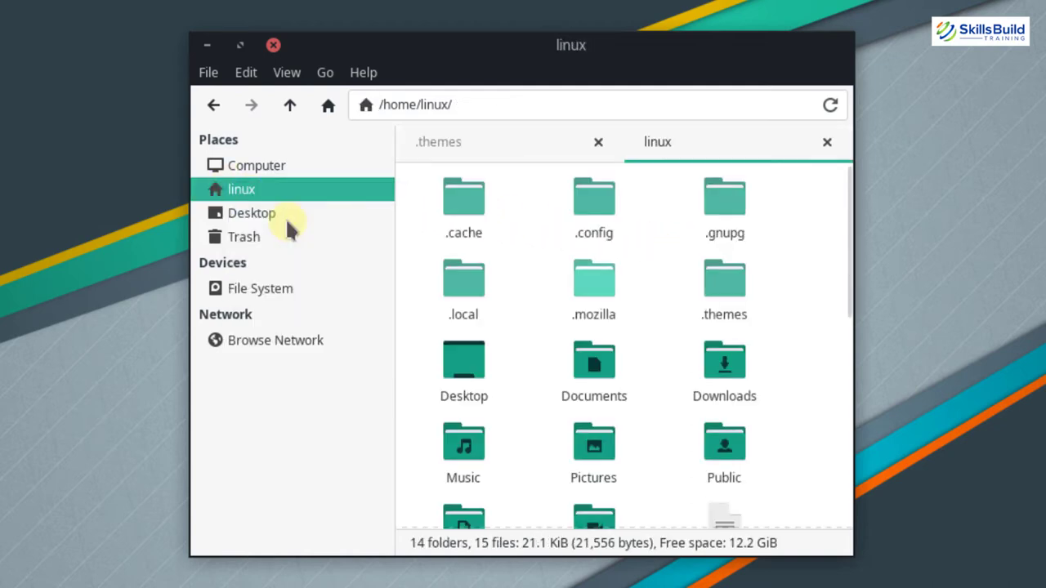
{"action": "double_click", "coordinate": [729, 366]}
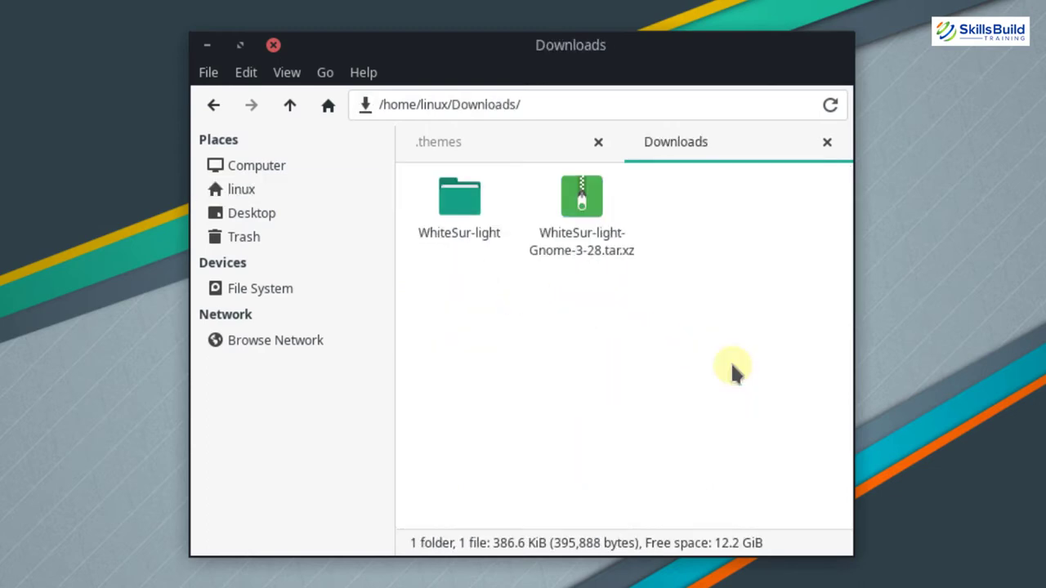
{"action": "left_click", "coordinate": [448, 224]}
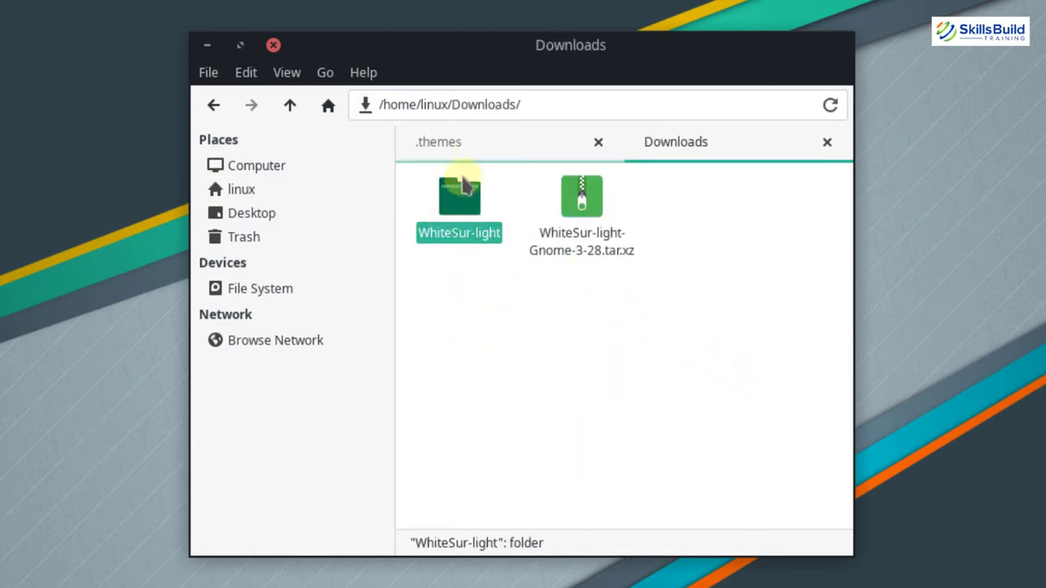
{"action": "left_click", "coordinate": [479, 145]}
{"action": "key", "text": "ctrl+v"}
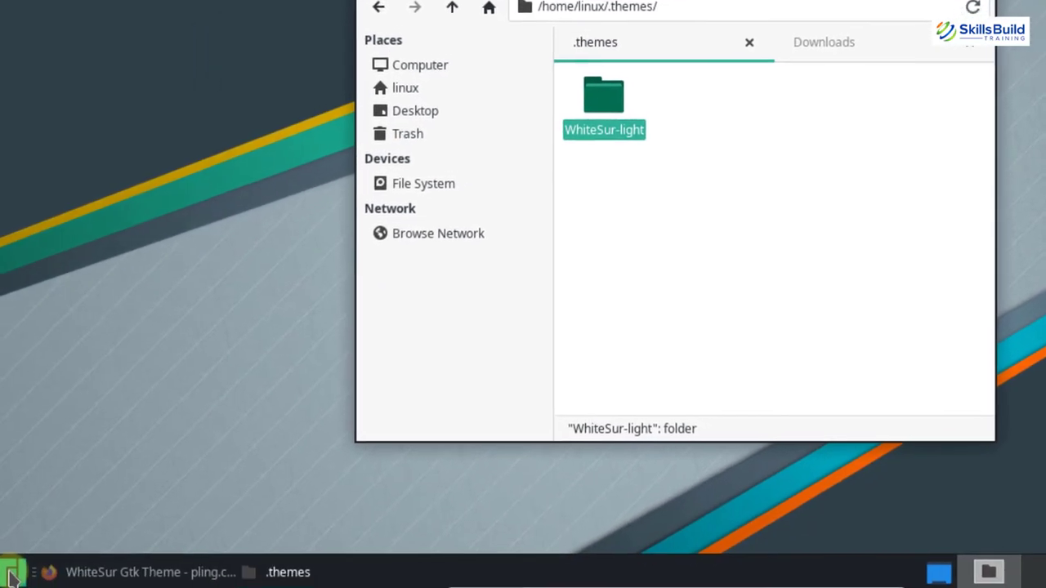
Step: Open the Appearance settings and set the desktop style to WhiteSur-light
{"action": "left_click", "coordinate": [14, 568]}
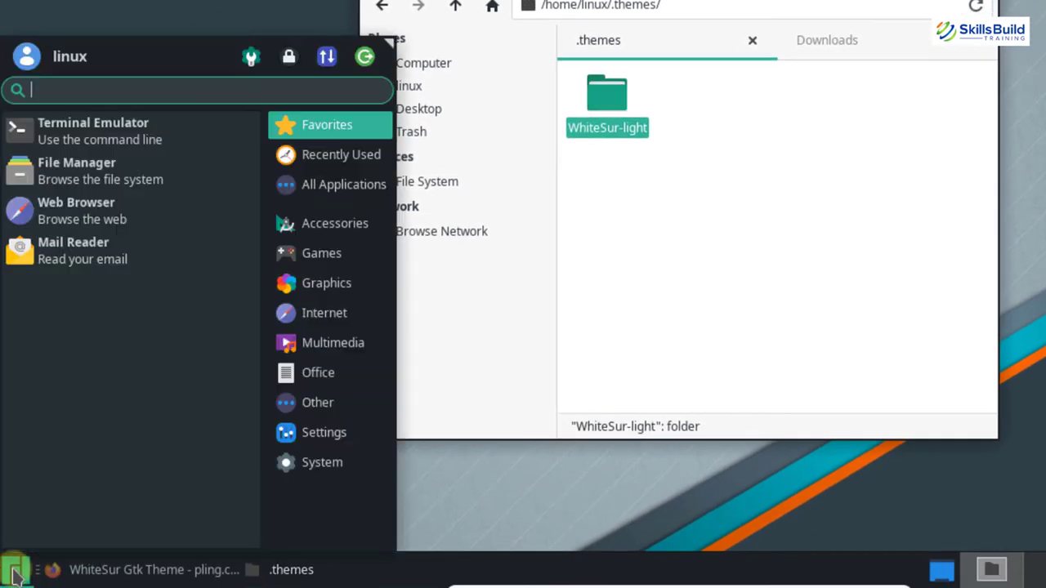
{"action": "left_click", "coordinate": [251, 56]}
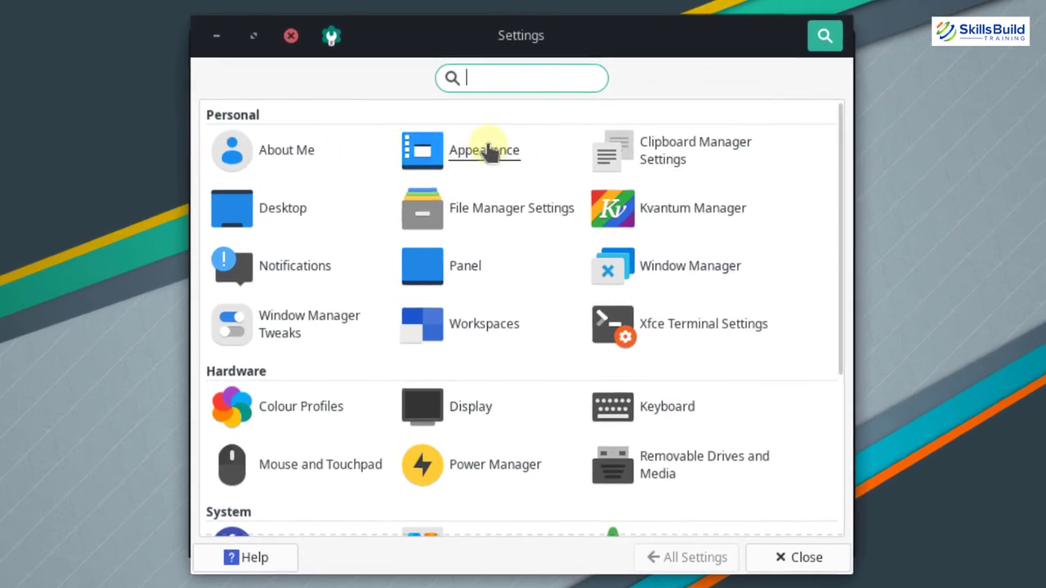
{"action": "left_click", "coordinate": [487, 150]}
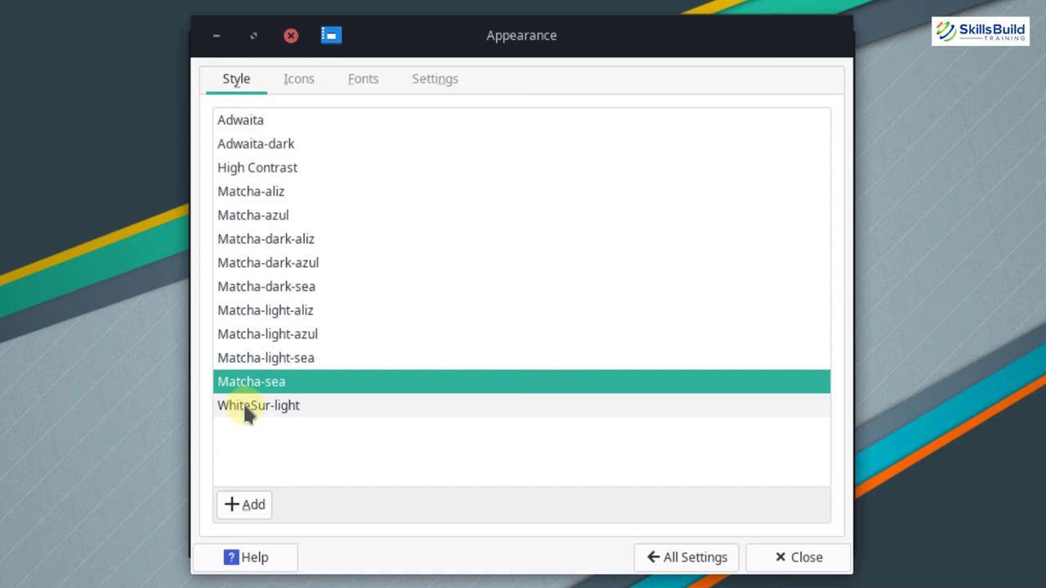
{"action": "left_click", "coordinate": [244, 407]}
{"action": "left_click_drag", "start_coordinate": [472, 40], "coordinate": [442, 39]}
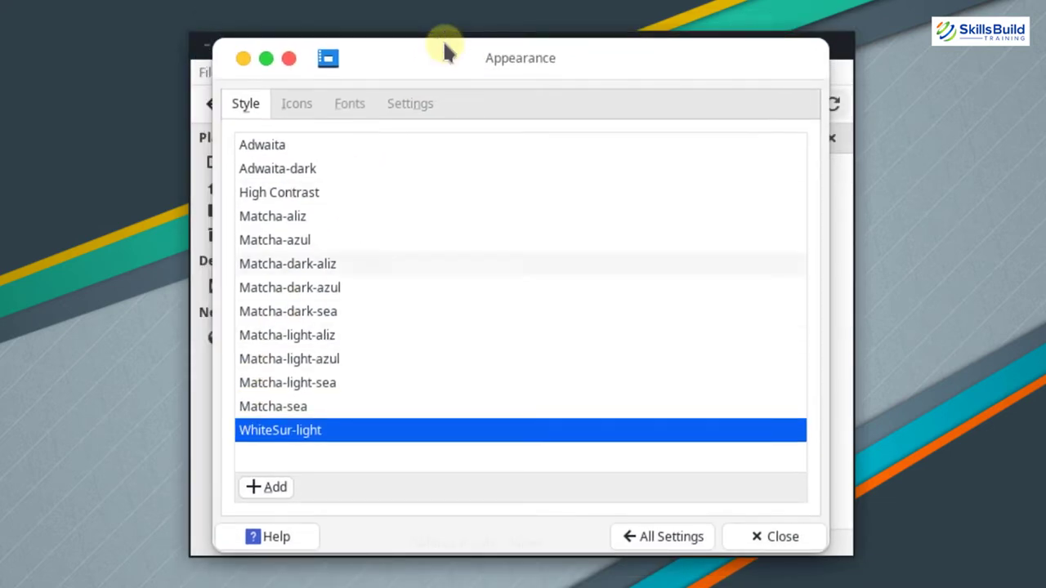
Step: Find Window Manager in the settings by searching for "wind" and set its theme to WhiteSur-light
{"action": "left_click", "coordinate": [658, 537]}
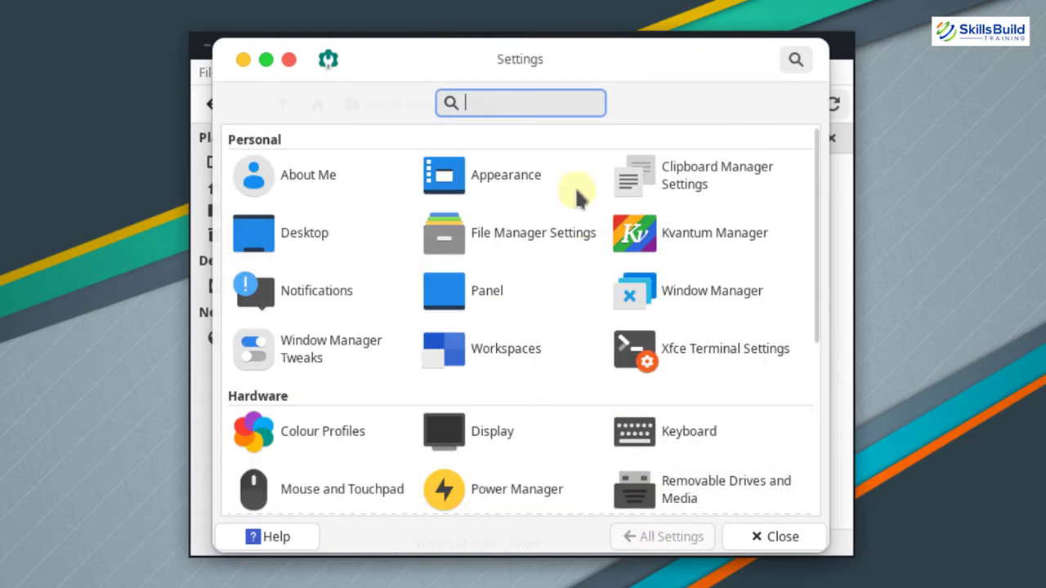
{"action": "type", "text": "w"}
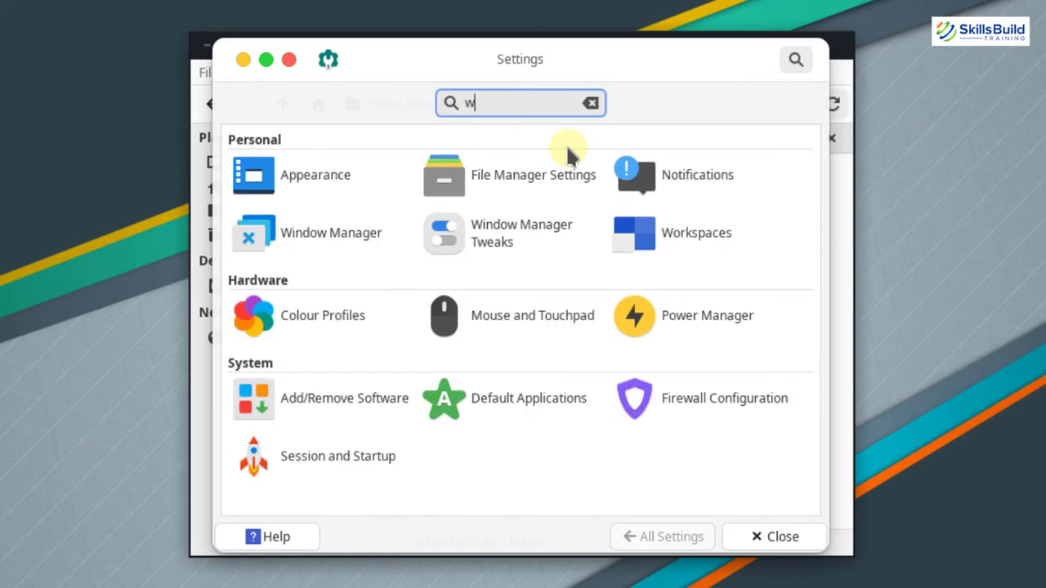
{"action": "type", "text": "ind"}
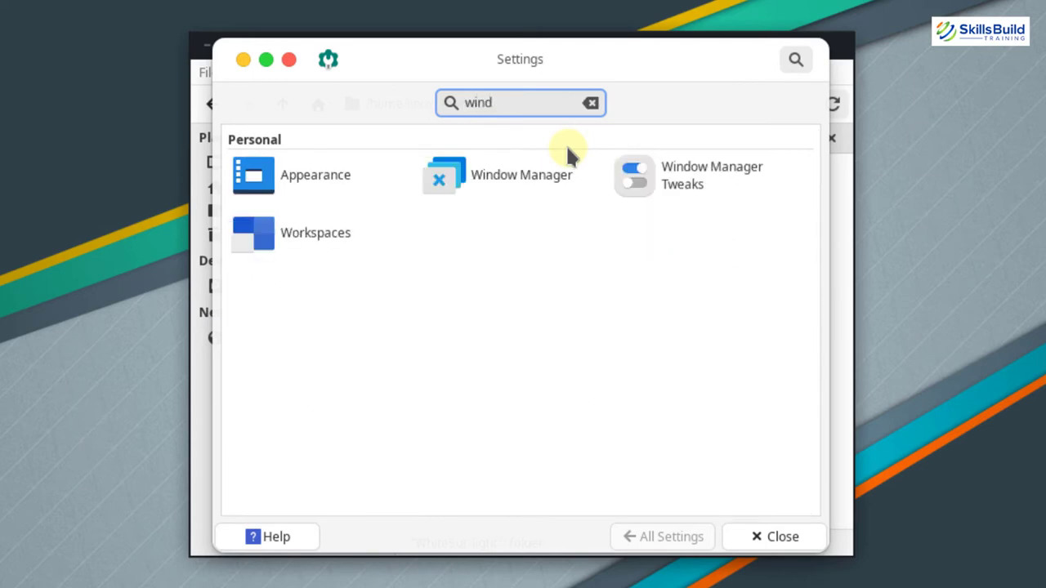
{"action": "left_click", "coordinate": [570, 155]}
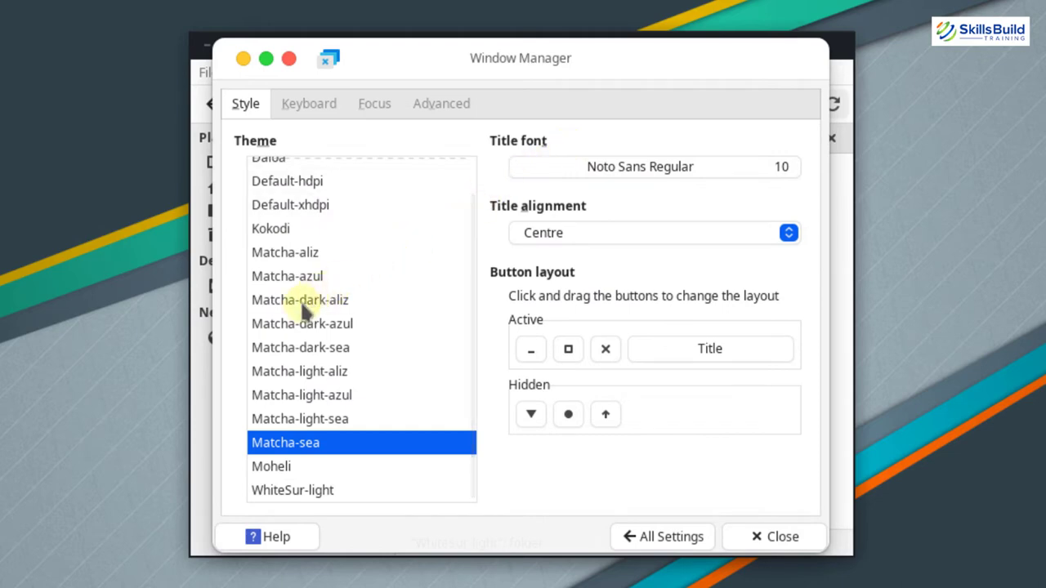
{"action": "left_click", "coordinate": [305, 490]}
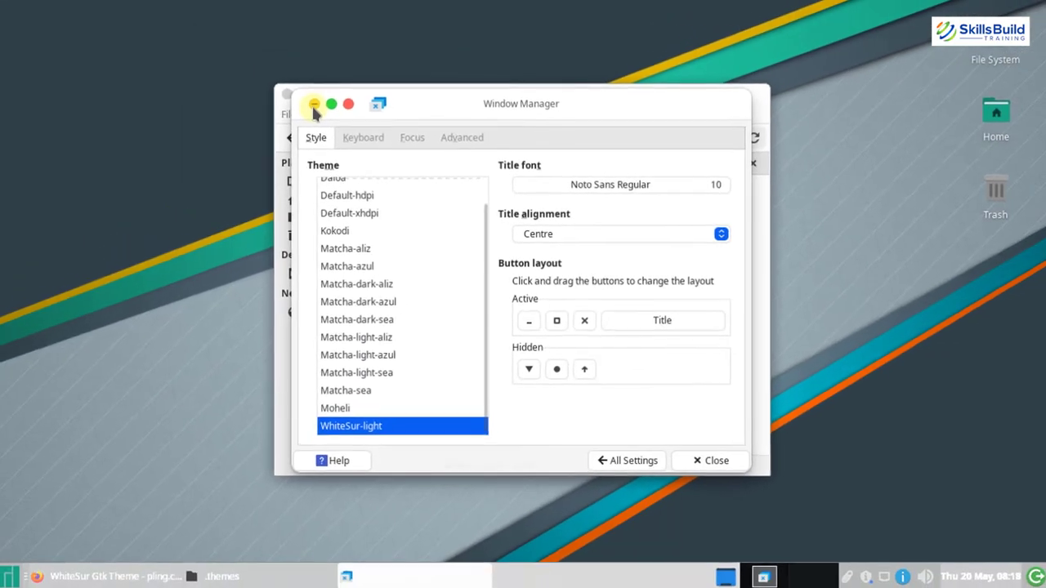
Step: Return to Firefox and download 01-WhiteSur.tar.xz from the files of the WhiteSur icon theme page
{"action": "left_click", "coordinate": [243, 58]}
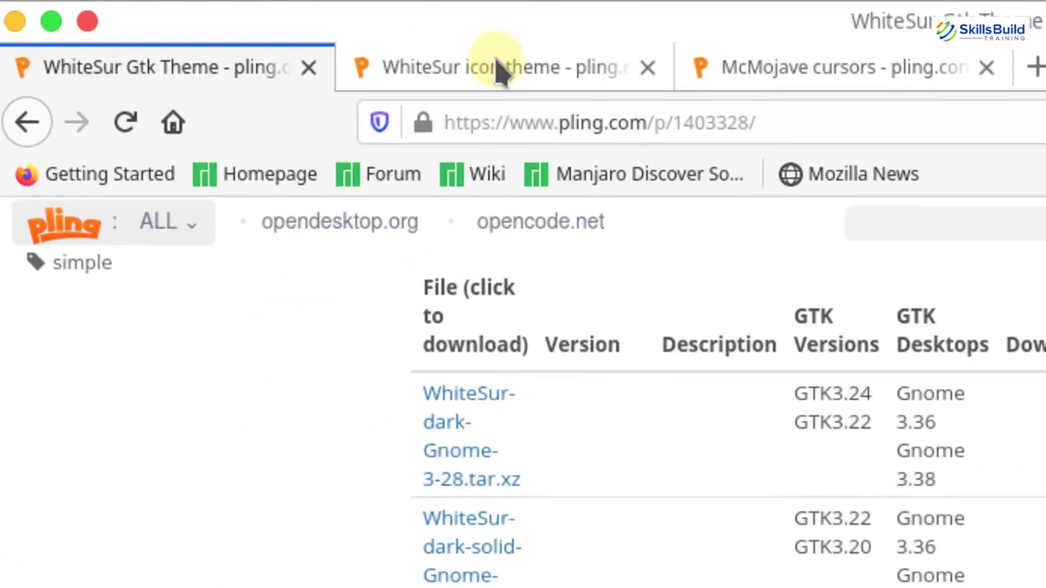
{"action": "left_click", "coordinate": [500, 70]}
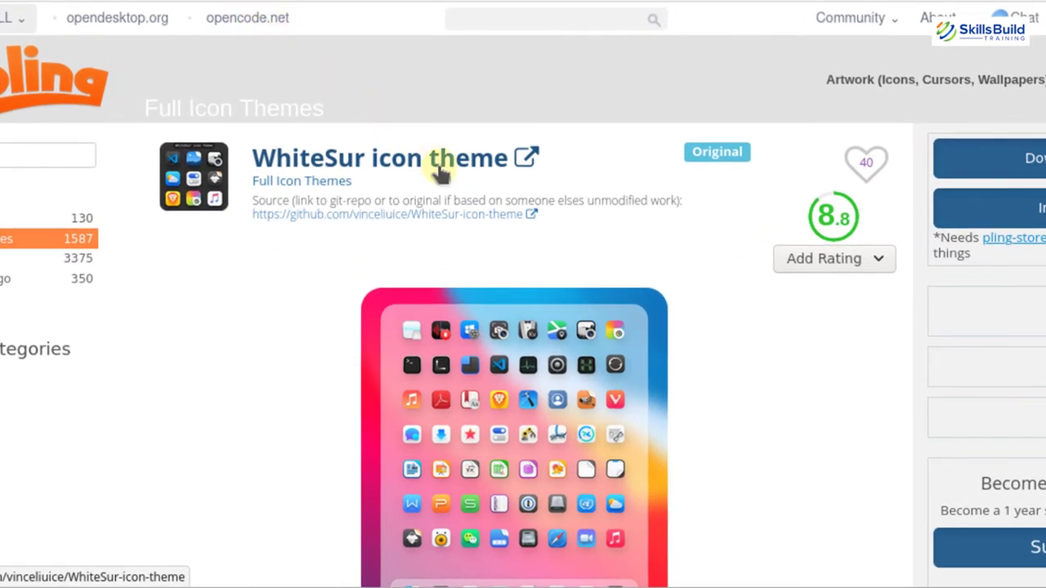
{"action": "scroll", "coordinate": [436, 236], "scroll_direction": "down", "scroll_amount": 5}
{"action": "scroll", "coordinate": [441, 173], "scroll_direction": "down", "scroll_amount": 4}
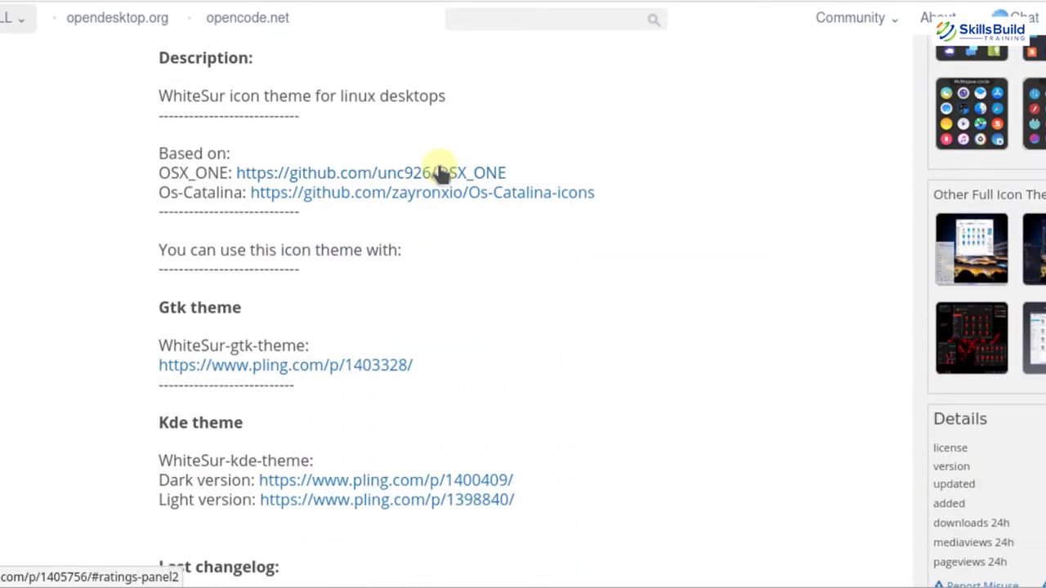
{"action": "scroll", "coordinate": [439, 170], "scroll_direction": "up", "scroll_amount": 2}
{"action": "left_click", "coordinate": [278, 110]}
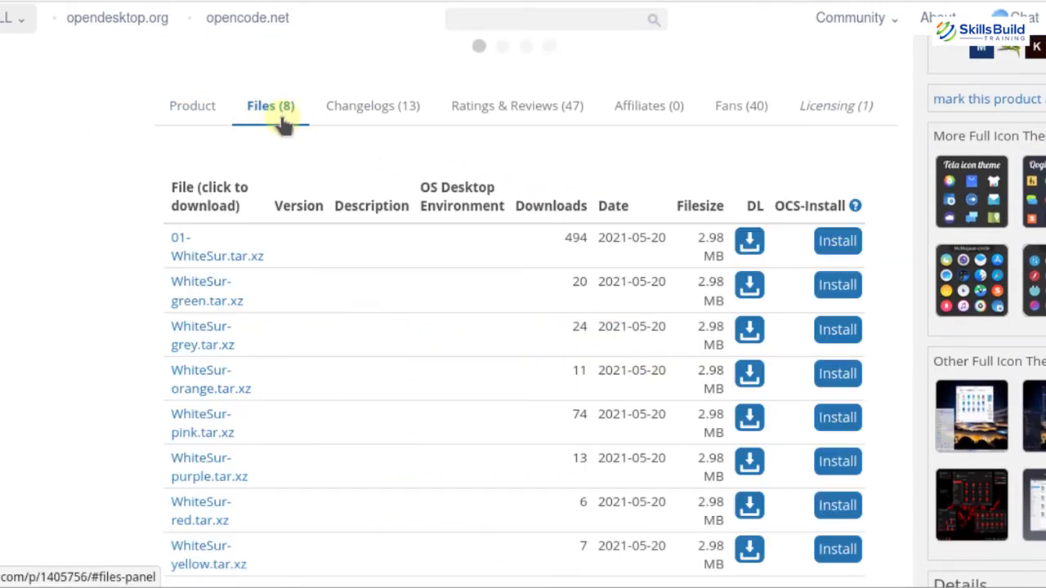
{"action": "scroll", "coordinate": [351, 283], "scroll_direction": "down", "scroll_amount": 1}
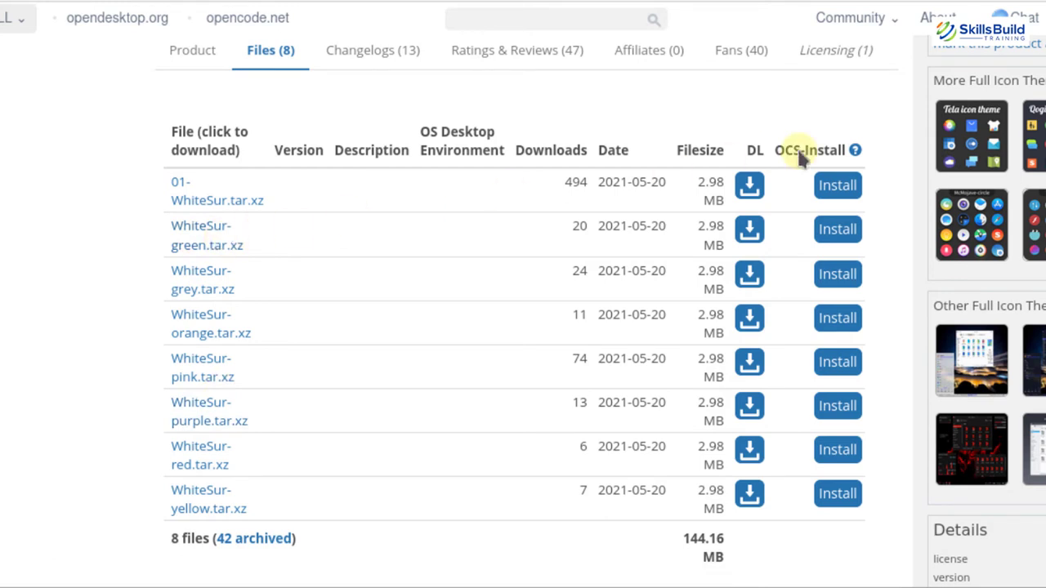
{"action": "left_click", "coordinate": [749, 186]}
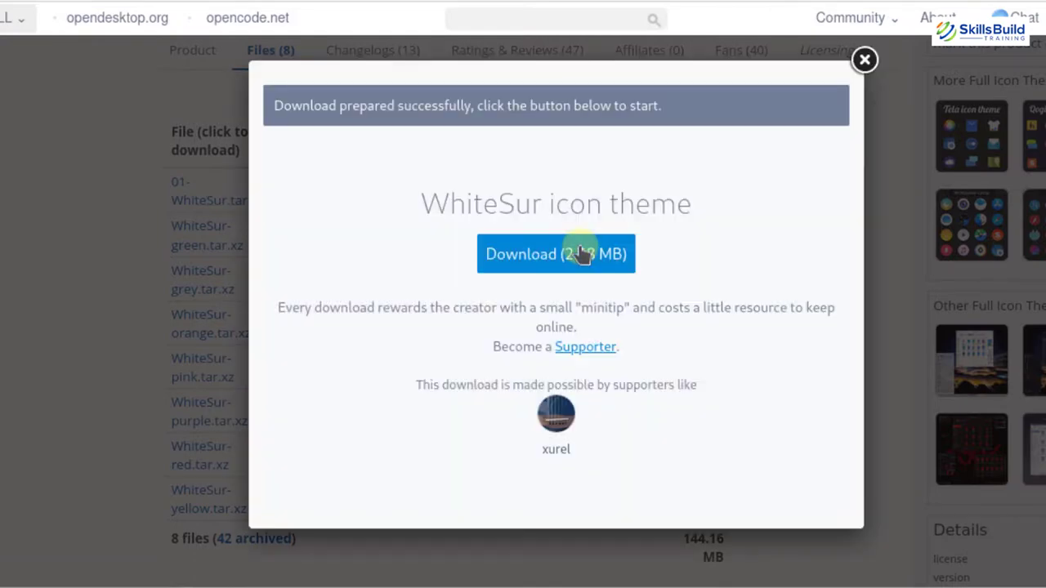
{"action": "left_click", "coordinate": [581, 252]}
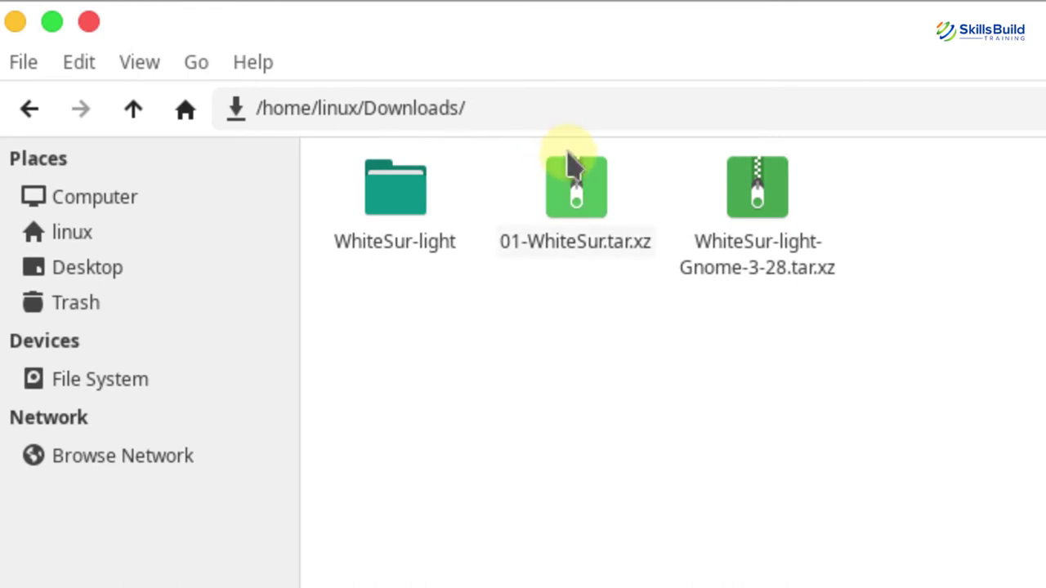
Step: Extract 01-WhiteSur.tar.xz in Downloads and copy the WhiteSur folder from inside the extracted 01-WhiteSur folder
{"action": "left_click", "coordinate": [584, 263]}
{"action": "right_click", "coordinate": [583, 263]}
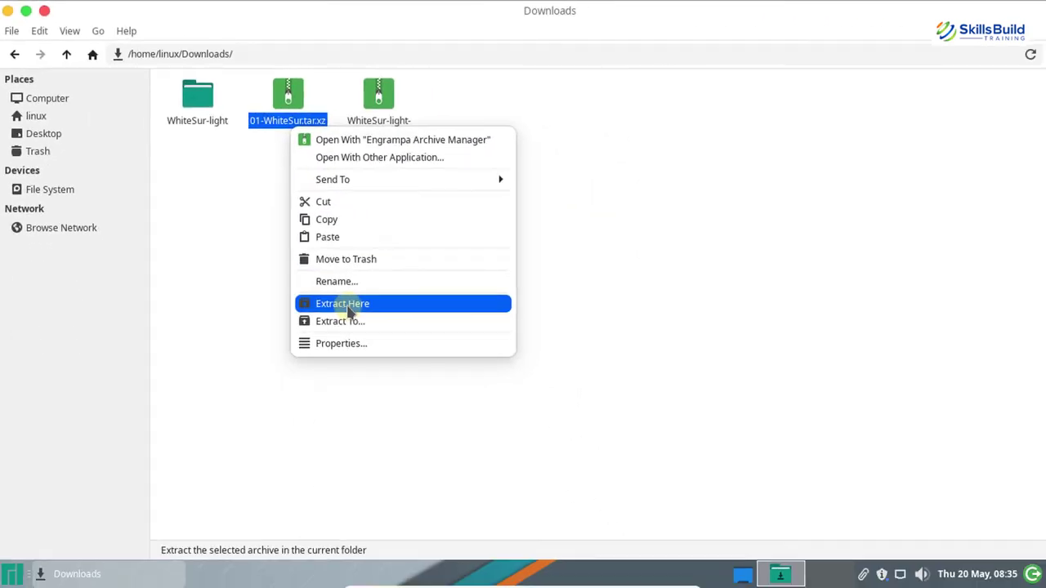
{"action": "left_click", "coordinate": [347, 306]}
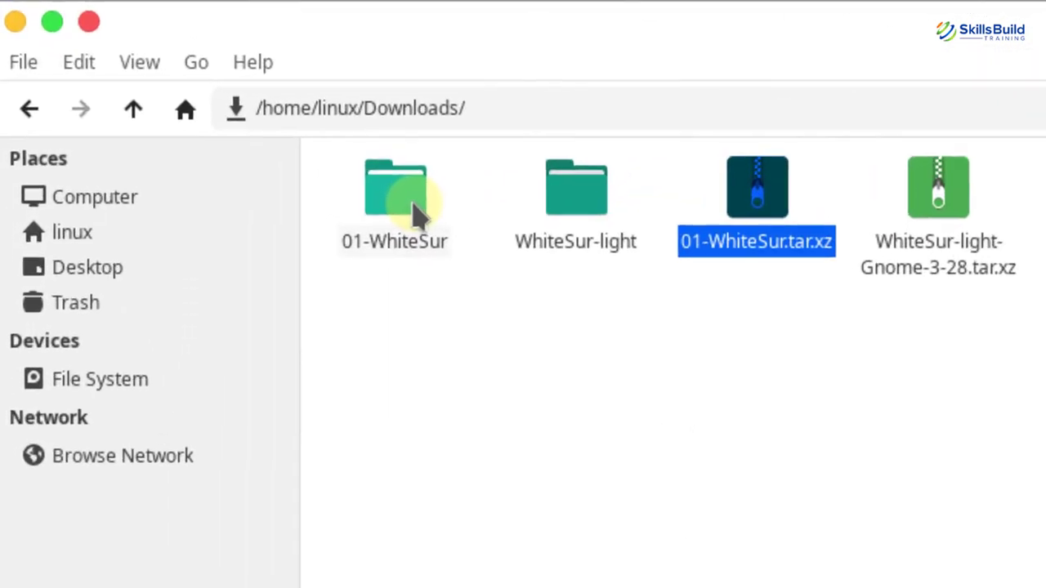
{"action": "double_click", "coordinate": [415, 214]}
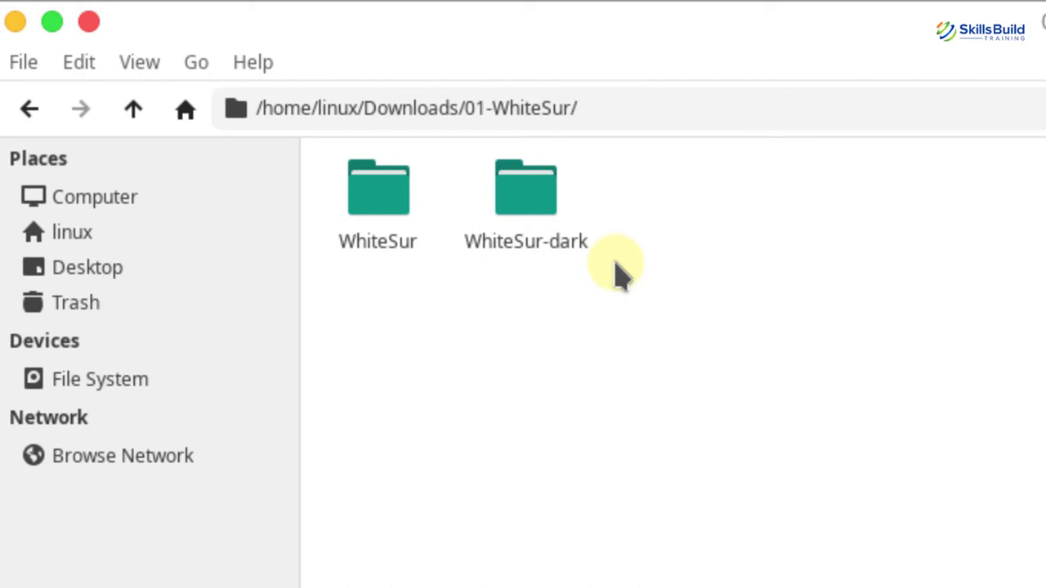
{"action": "left_click", "coordinate": [404, 232]}
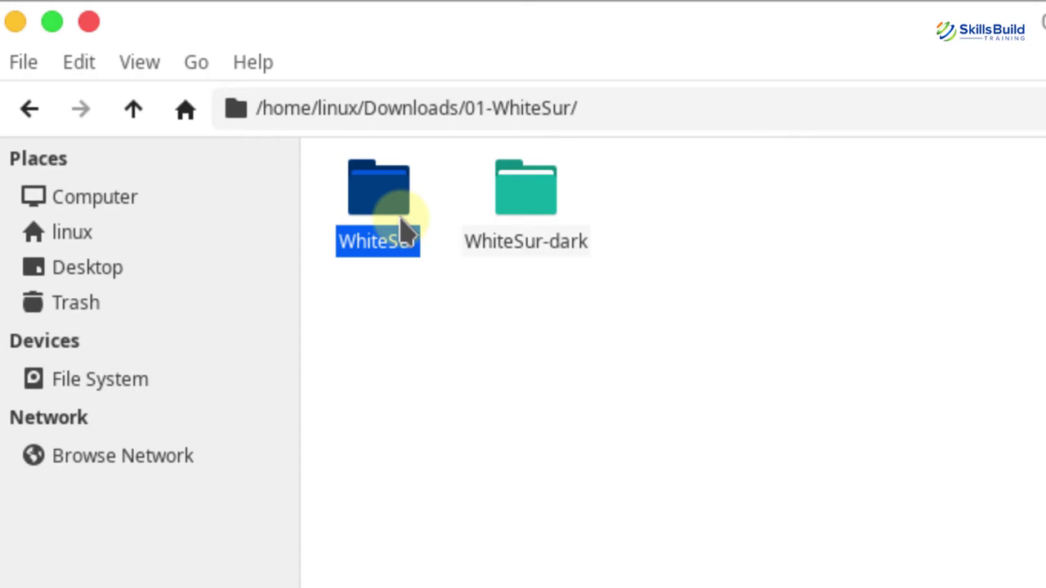
Step: Create a new folder named .icons in the home folder and paste the copied WhiteSur folder into it
{"action": "left_click", "coordinate": [72, 232]}
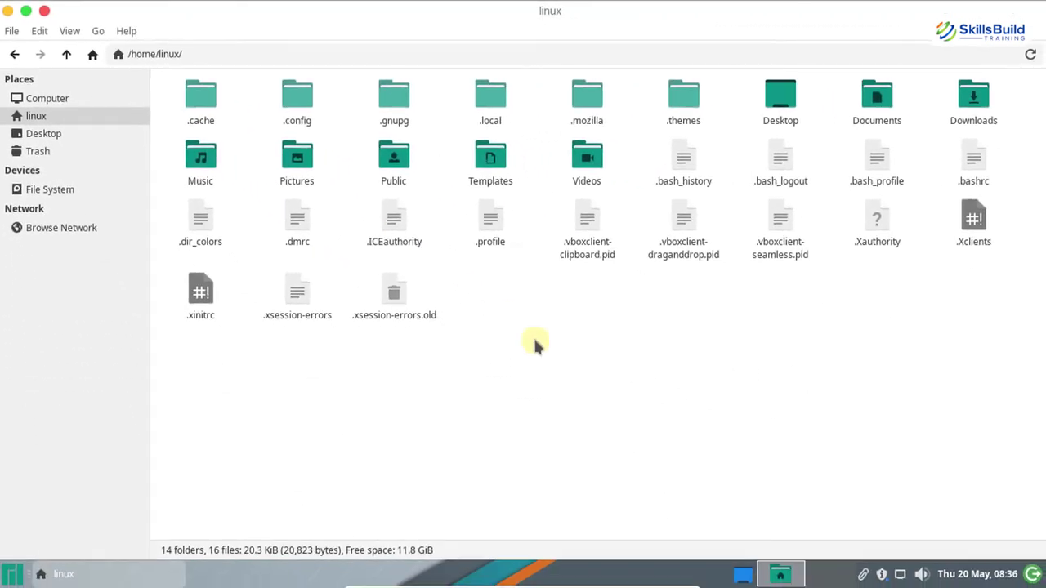
{"action": "right_click", "coordinate": [591, 381]}
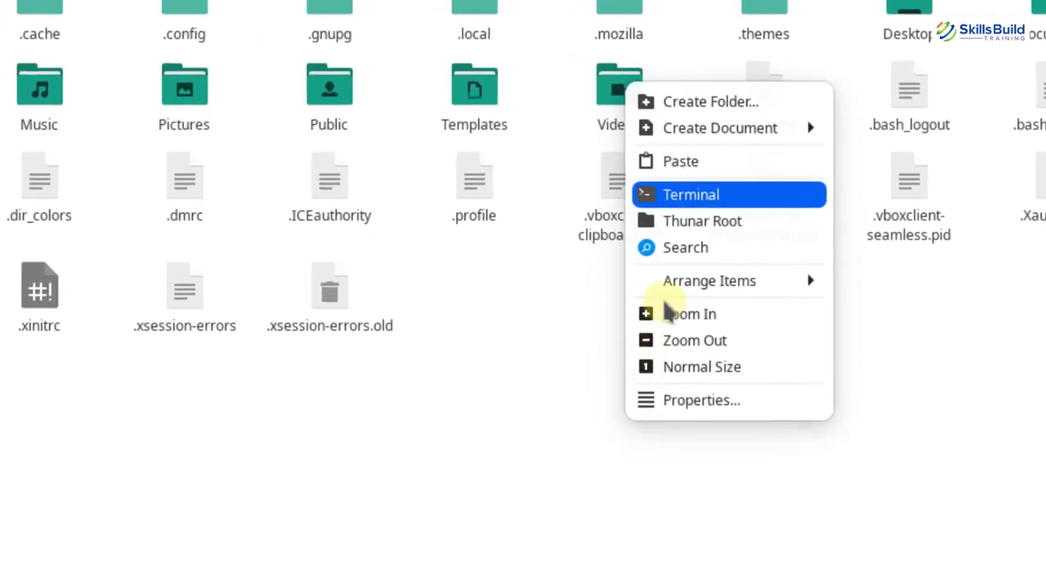
{"action": "left_click", "coordinate": [729, 105]}
{"action": "type", "text": ".ic"}
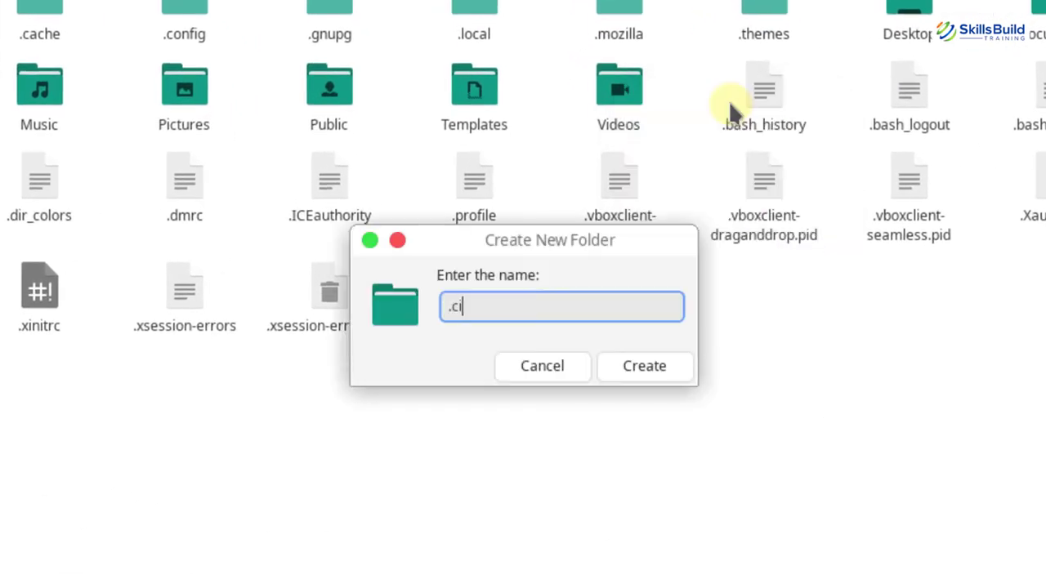
{"action": "type", "text": "ons"}
{"action": "key", "text": "Return"}
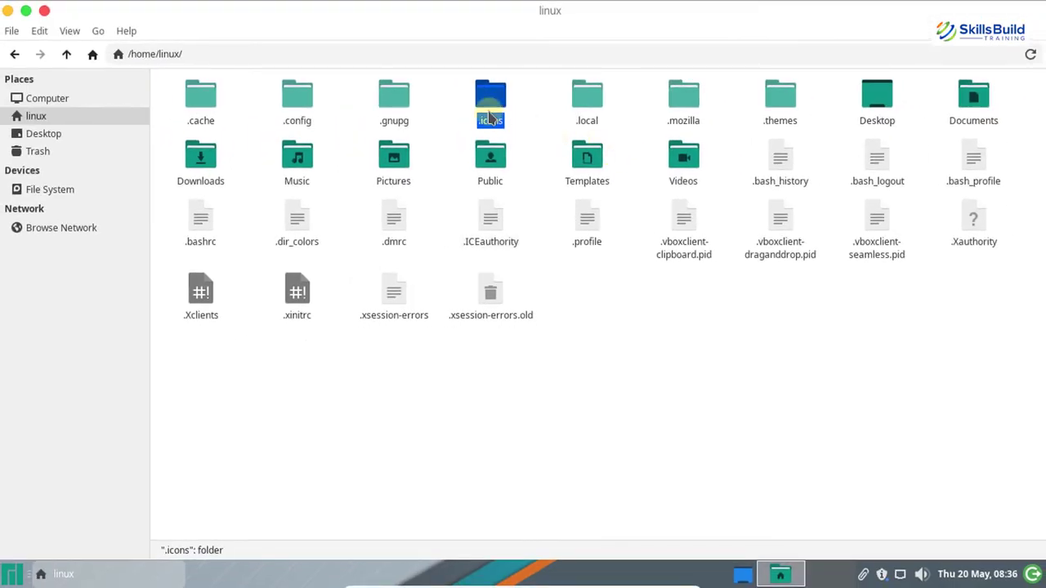
{"action": "double_click", "coordinate": [490, 117]}
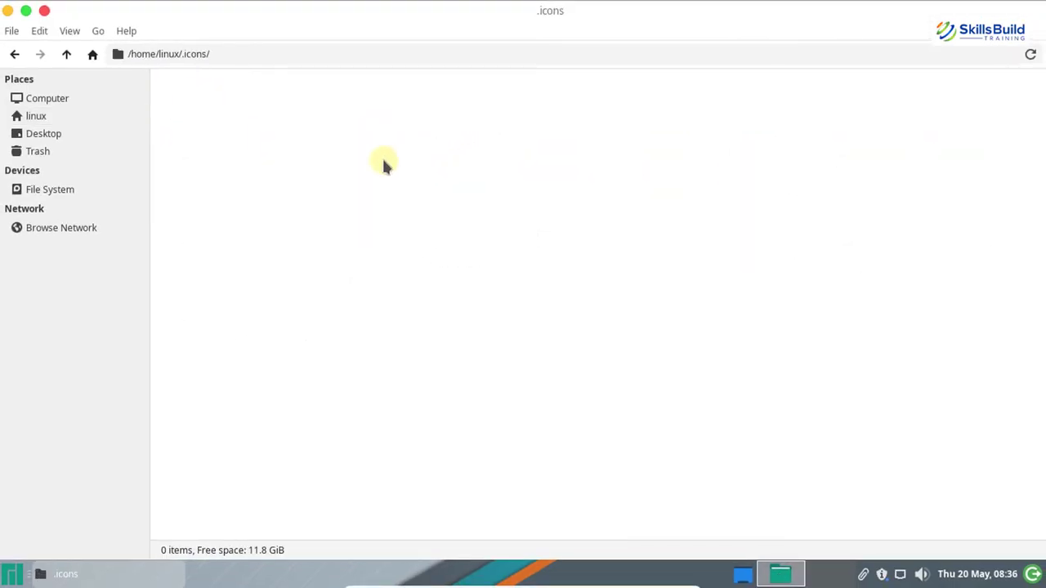
{"action": "key", "text": "ctrl+v"}
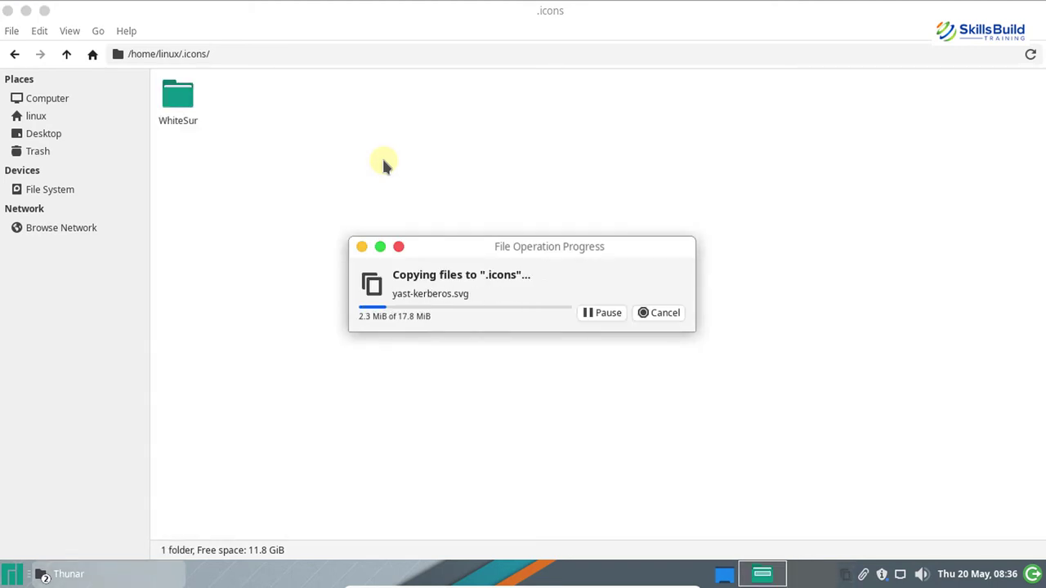
Step: Set the icon theme to WhiteSur in the Appearance settings and close the settings window
{"action": "left_click", "coordinate": [15, 574]}
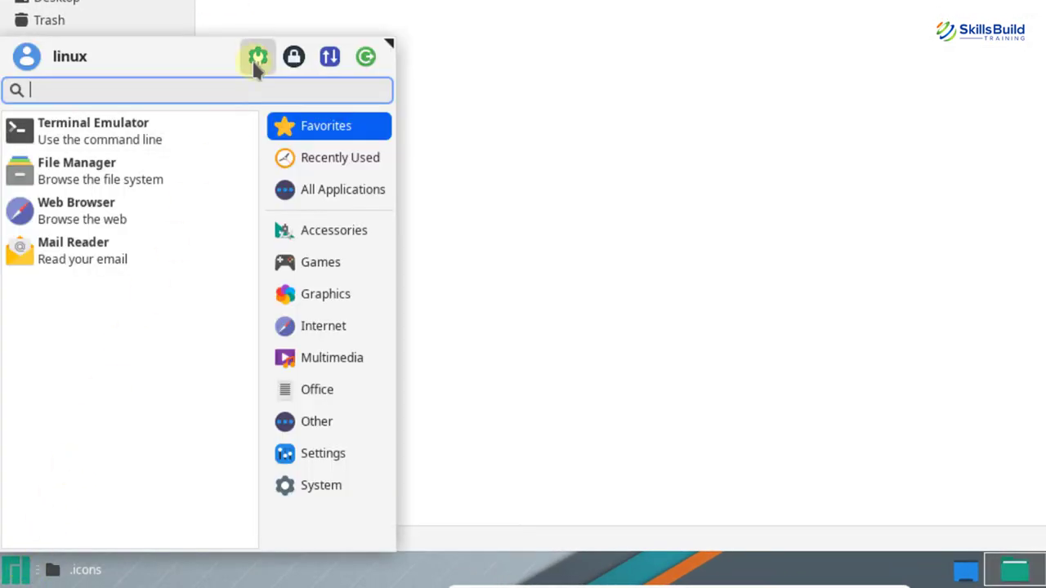
{"action": "left_click", "coordinate": [255, 54]}
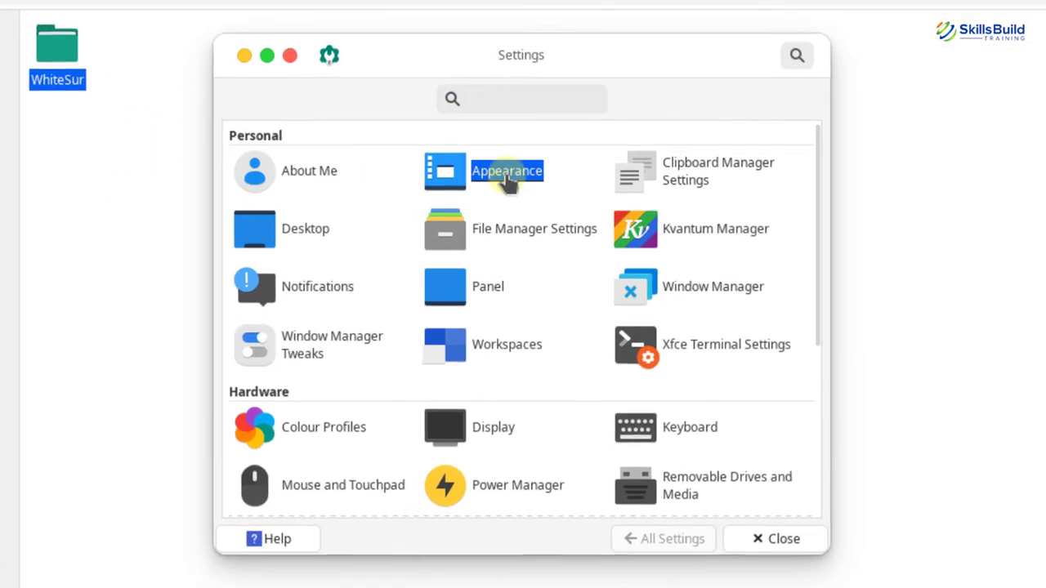
{"action": "left_click", "coordinate": [507, 175]}
{"action": "left_click", "coordinate": [295, 100]}
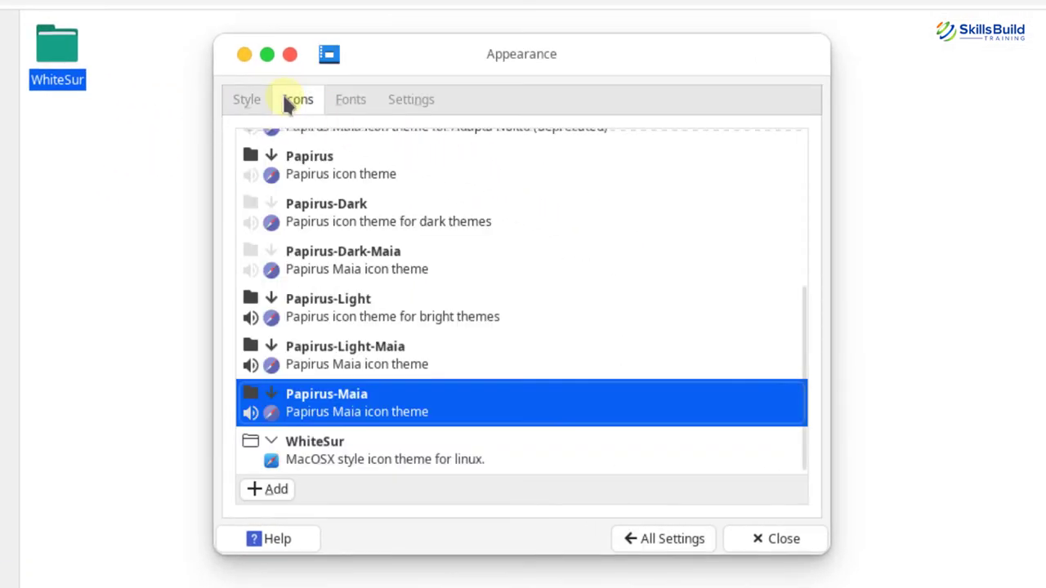
{"action": "left_click", "coordinate": [390, 453]}
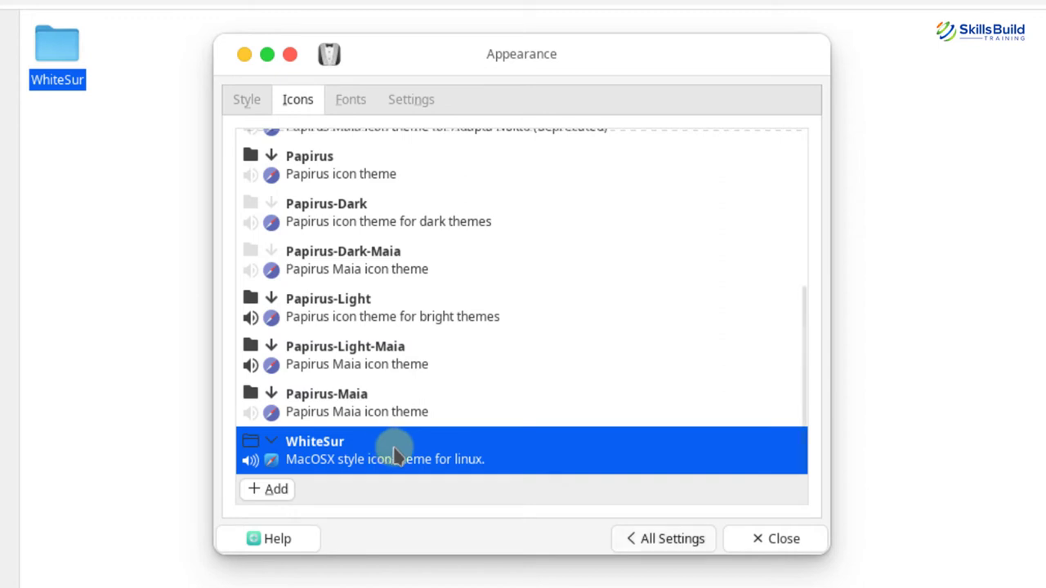
{"action": "left_click", "coordinate": [770, 539]}
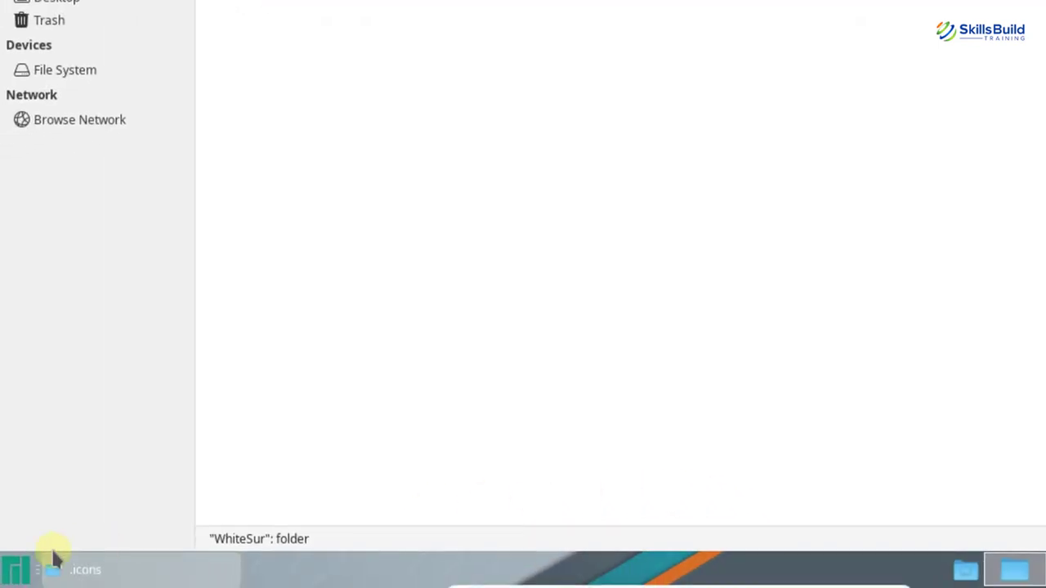
Step: Switch to Firefox, save McMojave-cursors.tar.xz from the files of the McMojave cursors page, and minimize the browser
{"action": "left_click", "coordinate": [10, 567]}
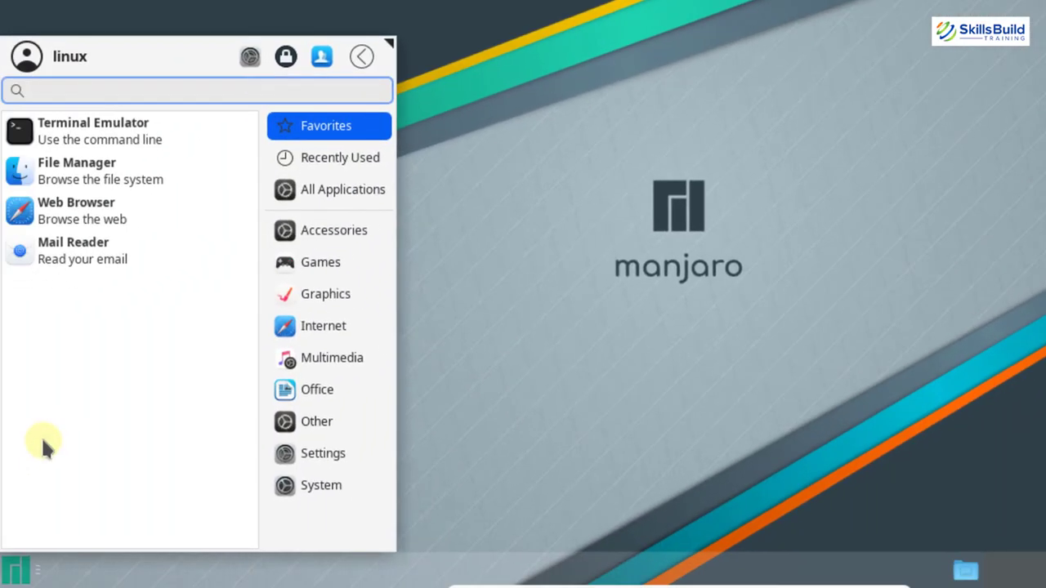
{"action": "type", "text": "fire"}
{"action": "key", "text": "Return"}
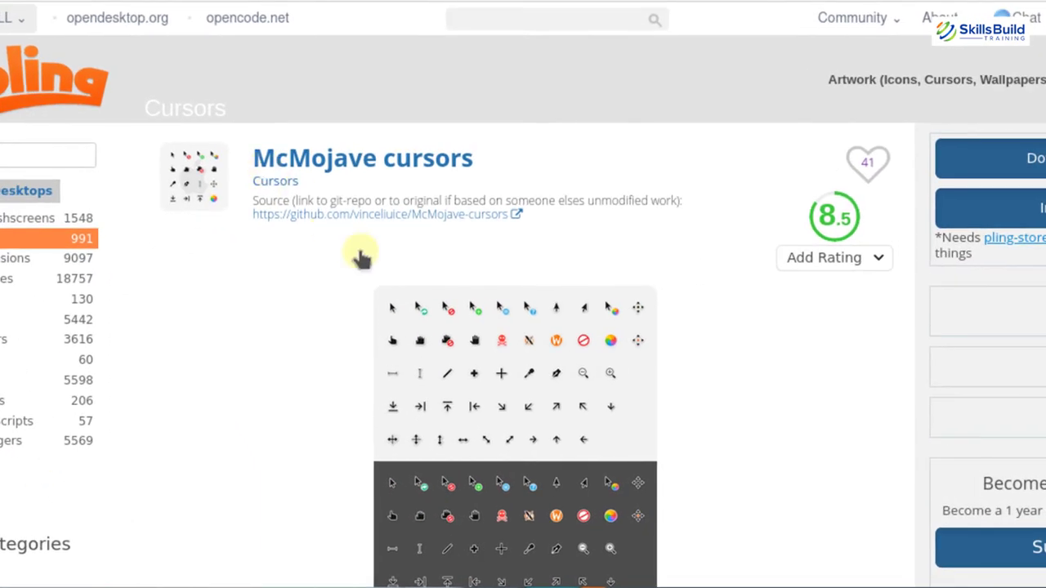
{"action": "scroll", "coordinate": [362, 257], "scroll_direction": "down", "scroll_amount": 6}
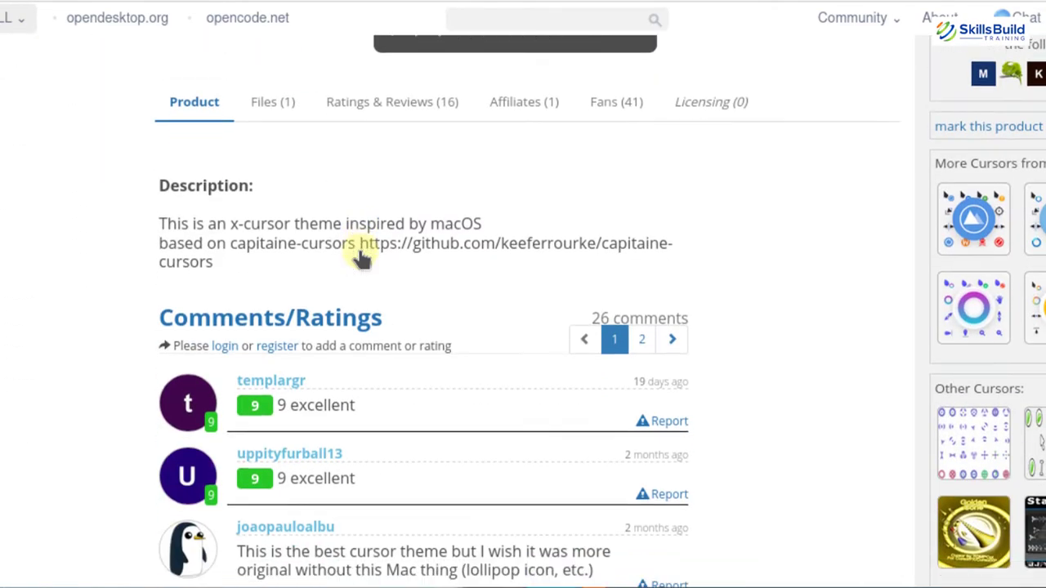
{"action": "scroll", "coordinate": [362, 258], "scroll_direction": "up", "scroll_amount": 1}
{"action": "left_click", "coordinate": [264, 179]}
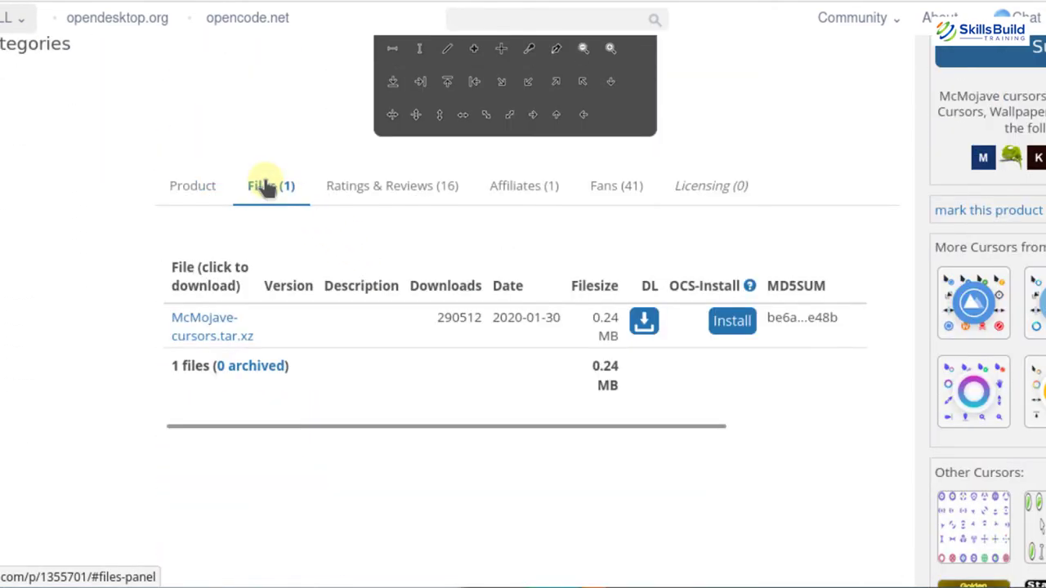
{"action": "left_click", "coordinate": [643, 321]}
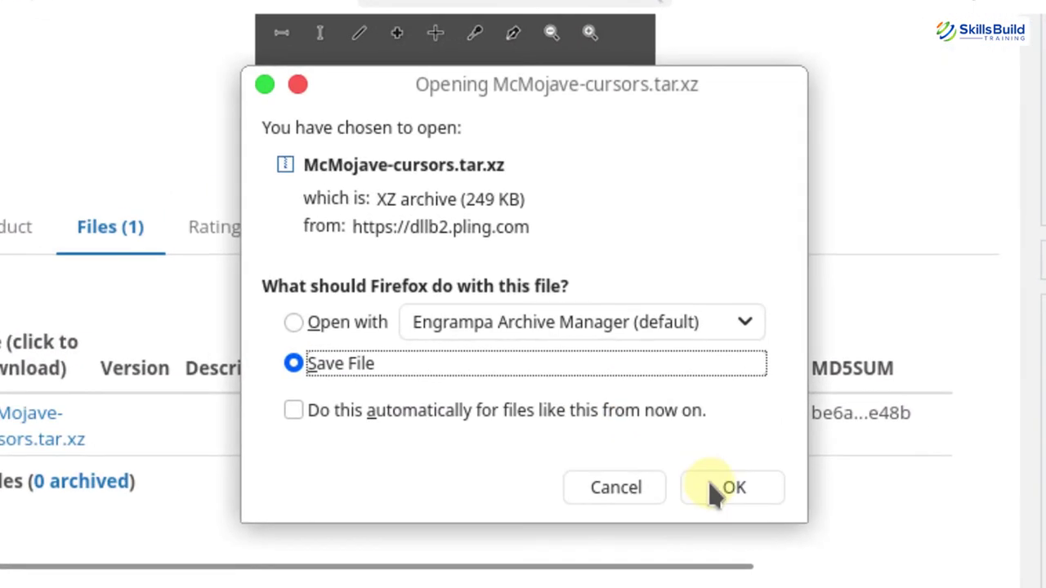
{"action": "left_click", "coordinate": [731, 488]}
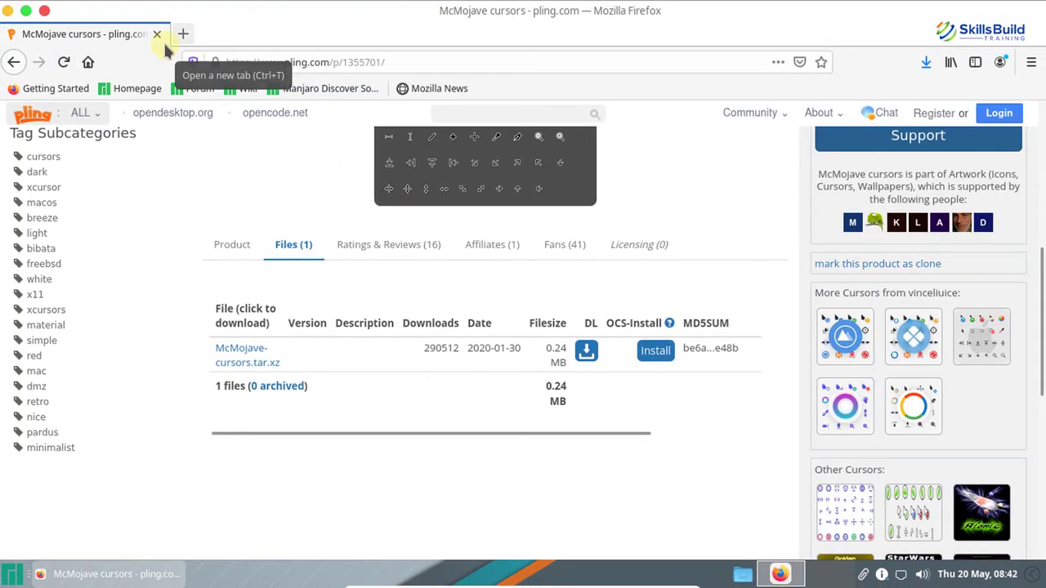
{"action": "left_click", "coordinate": [9, 11]}
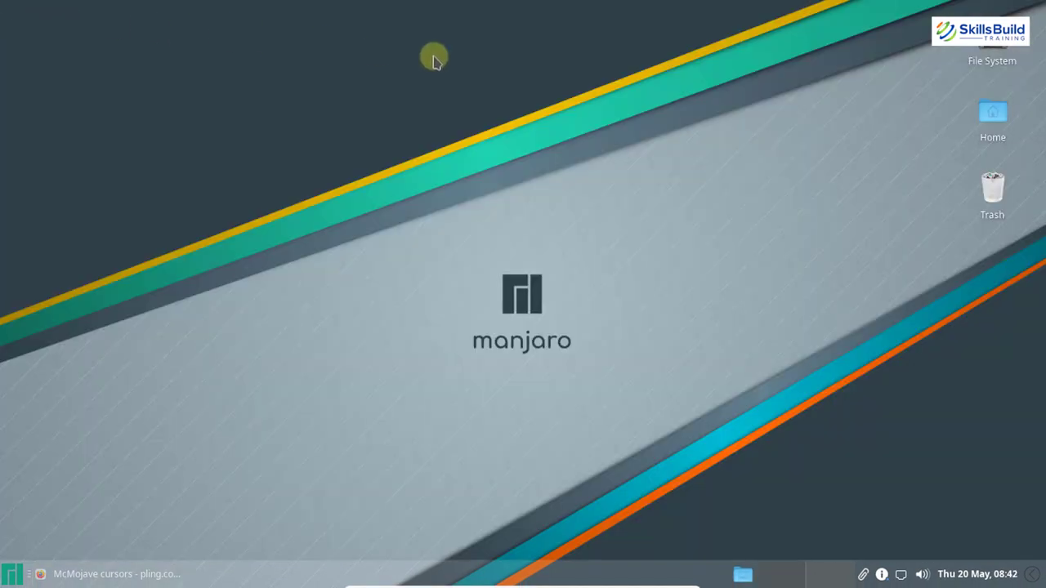
Step: Open Downloads from the home folder, extract McMojave-cursors.tar.xz there, and select the extracted McMojave-cursors folder
{"action": "left_click", "coordinate": [988, 119]}
{"action": "left_click", "coordinate": [989, 120]}
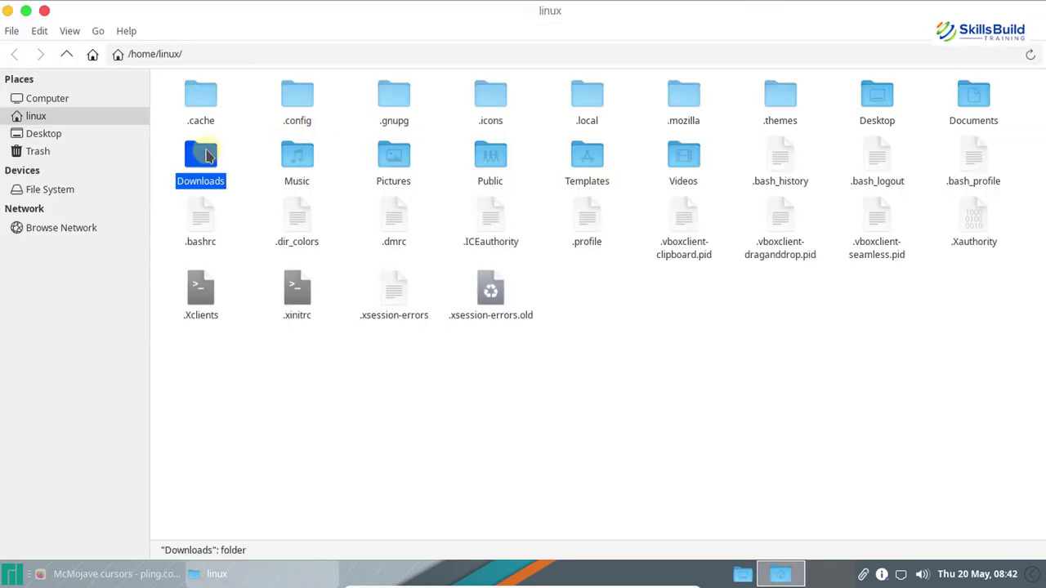
{"action": "double_click", "coordinate": [202, 155]}
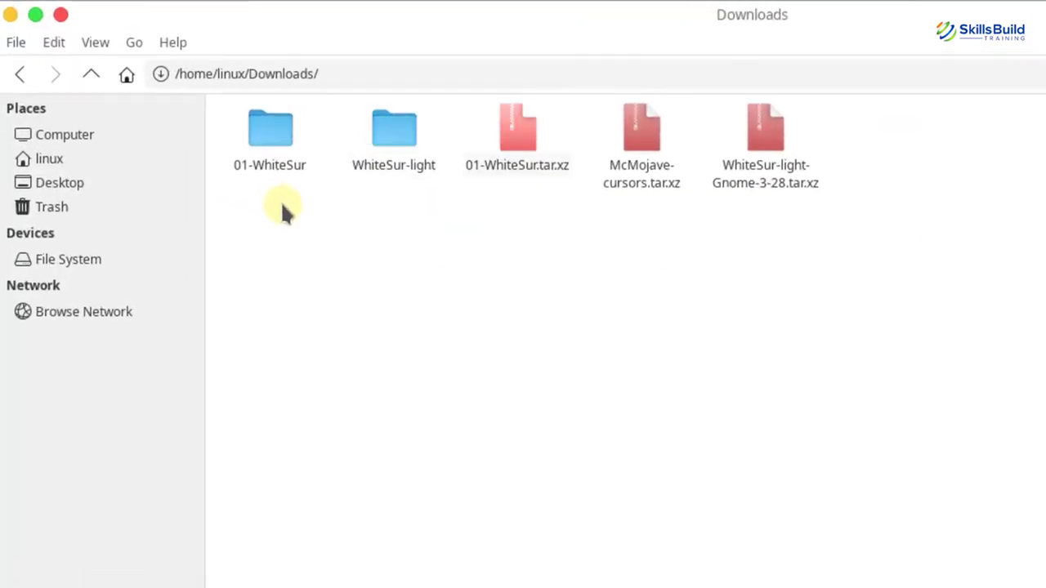
{"action": "left_click", "coordinate": [639, 155]}
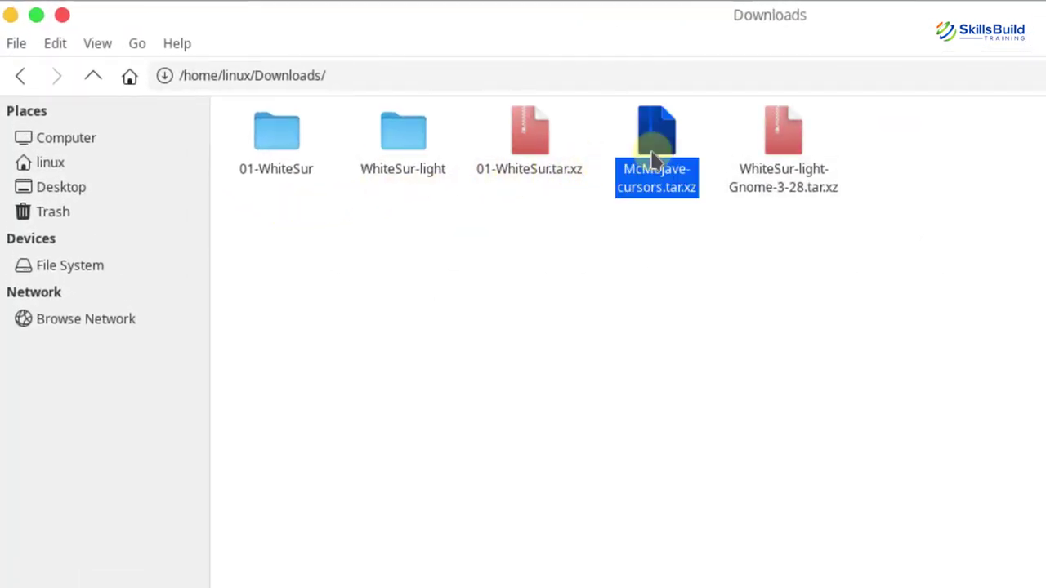
{"action": "right_click", "coordinate": [654, 159]}
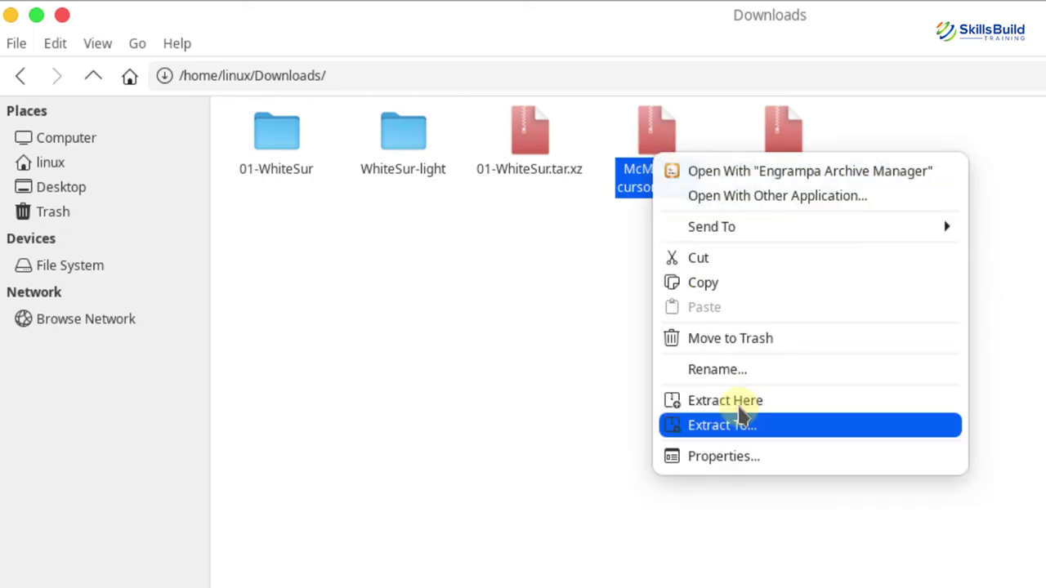
{"action": "left_click", "coordinate": [737, 402]}
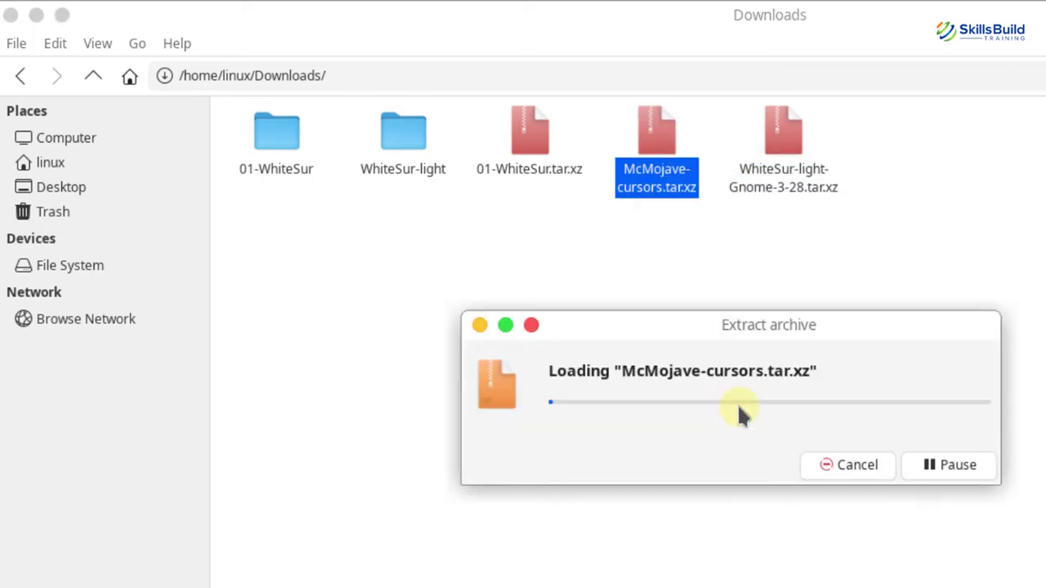
{"action": "left_click", "coordinate": [416, 143]}
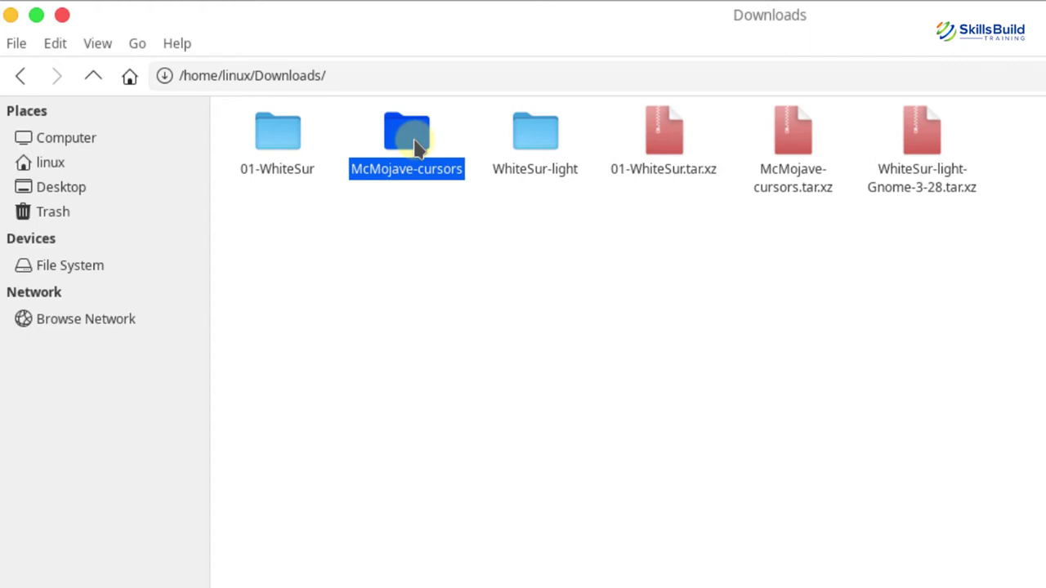
Step: Copy the selected McMojave-cursors folder into the .icons folder of the home folder
{"action": "left_click", "coordinate": [108, 168]}
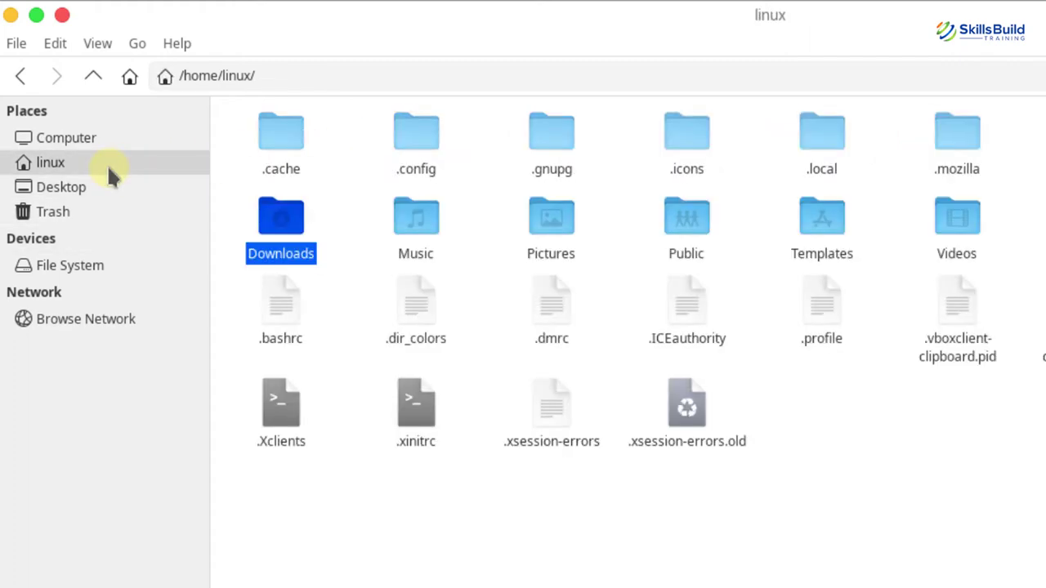
{"action": "double_click", "coordinate": [685, 139]}
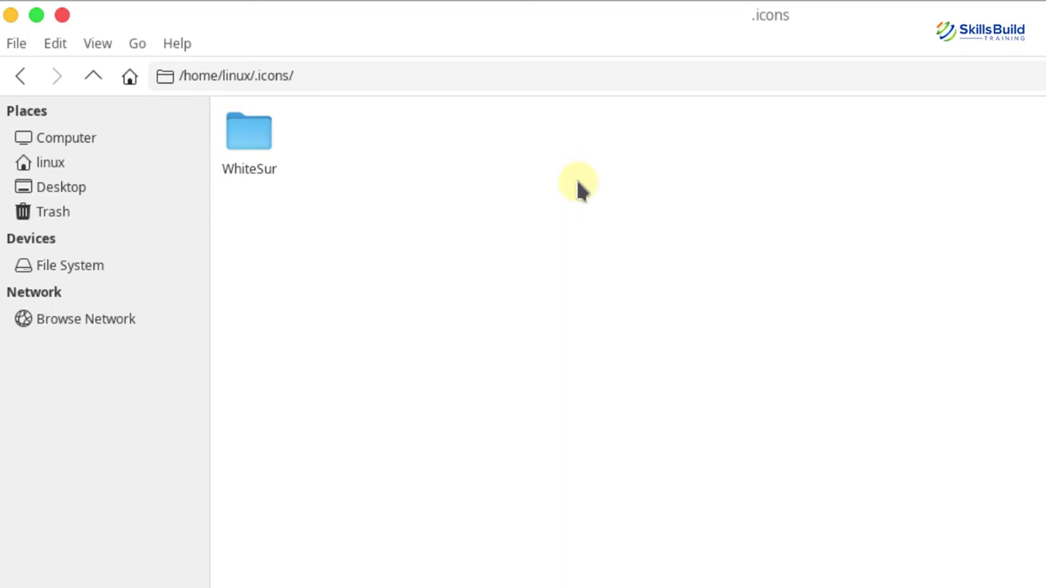
{"action": "key", "text": "ctrl+v"}
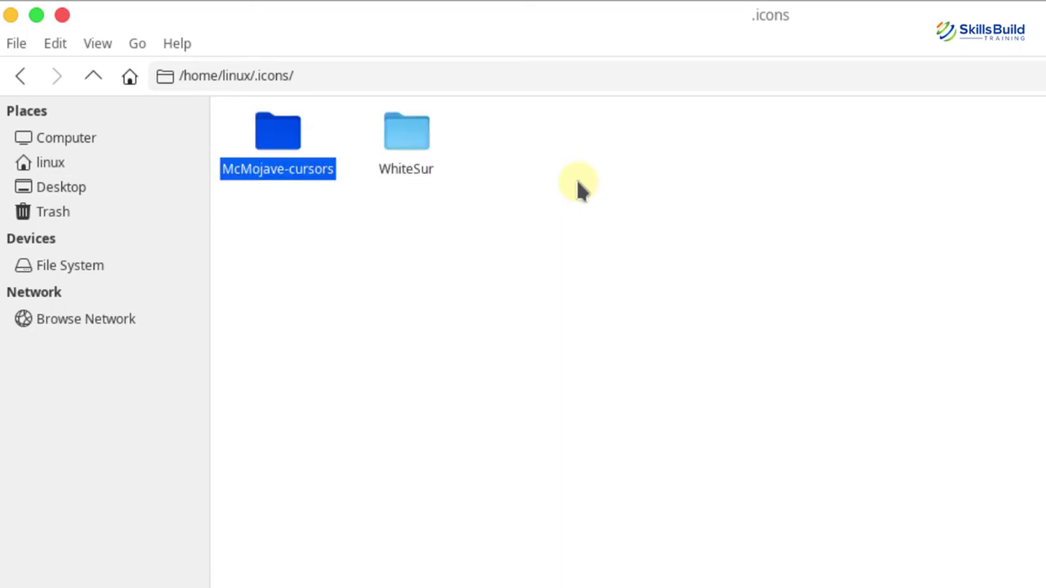
Step: Set the cursor theme to McMojave Cursors in the Mouse and Touchpad settings and close the settings window
{"action": "left_click", "coordinate": [15, 565]}
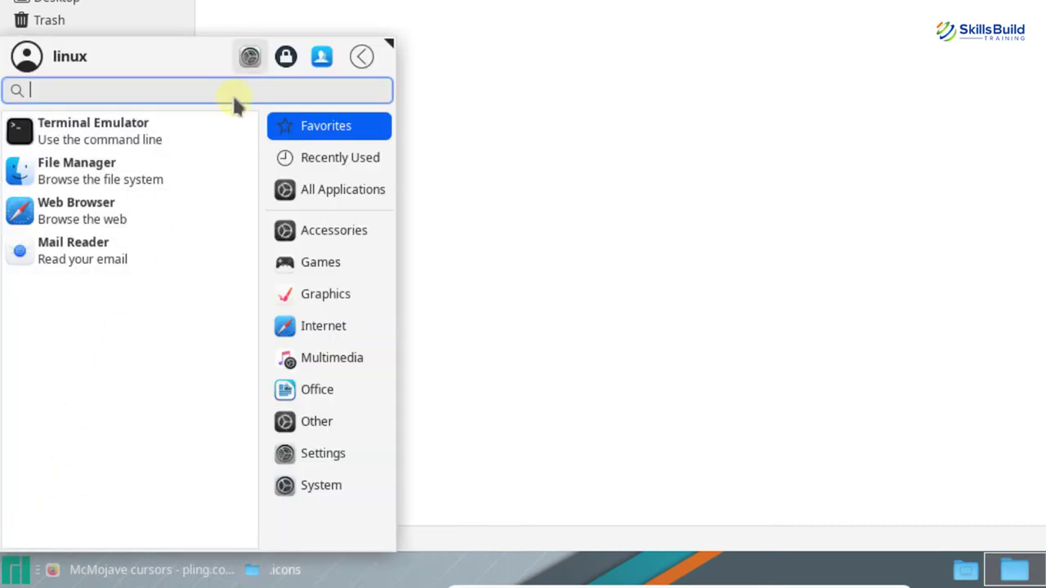
{"action": "left_click", "coordinate": [251, 62]}
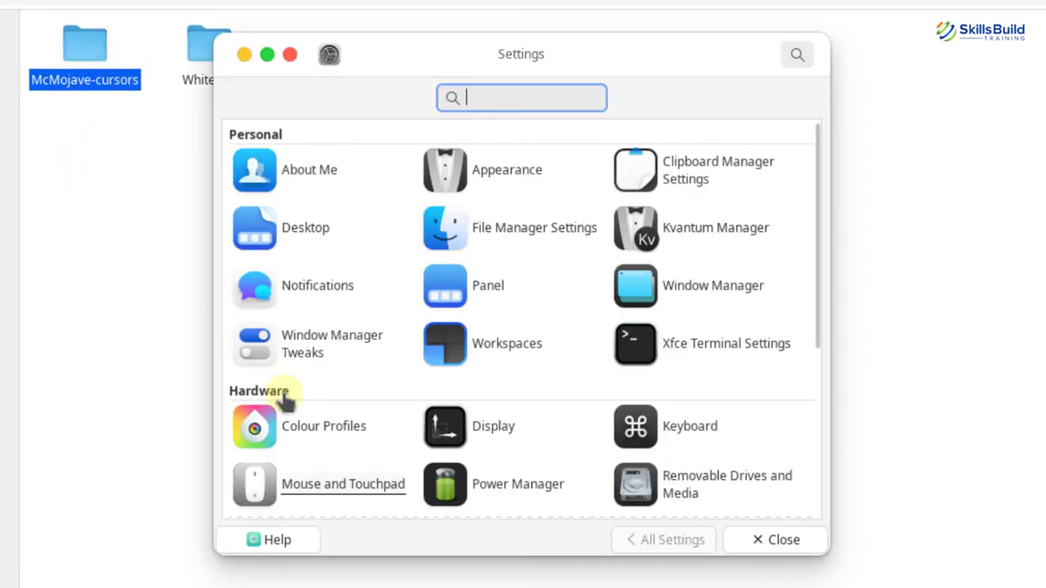
{"action": "left_click", "coordinate": [360, 483]}
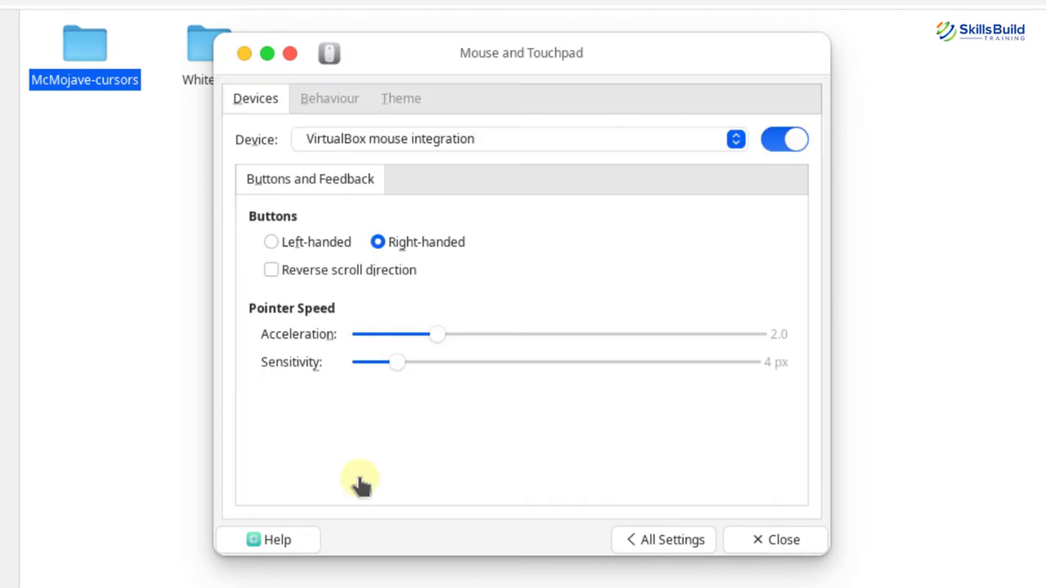
{"action": "left_click", "coordinate": [398, 102]}
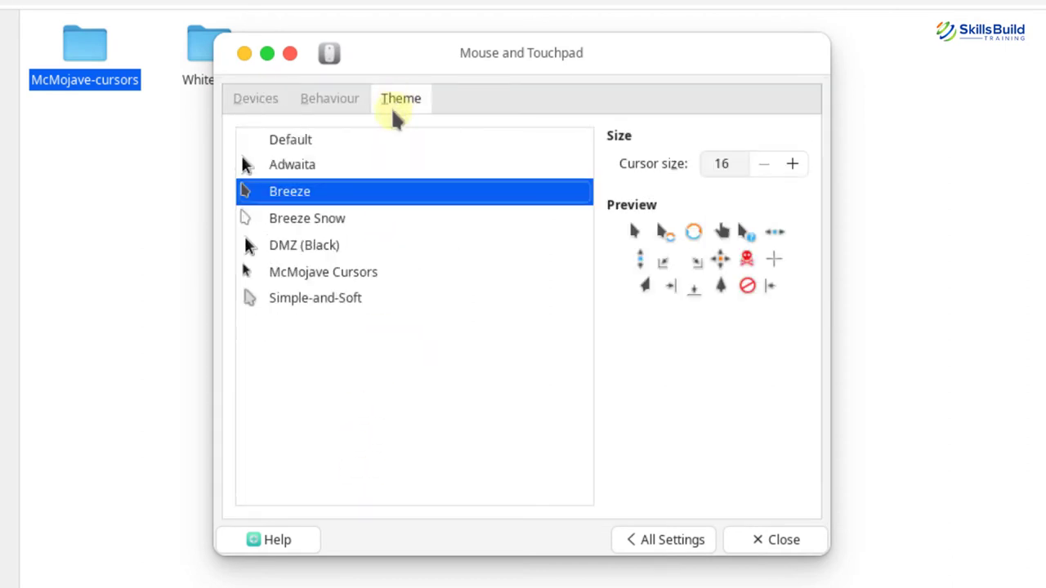
{"action": "left_click", "coordinate": [330, 278]}
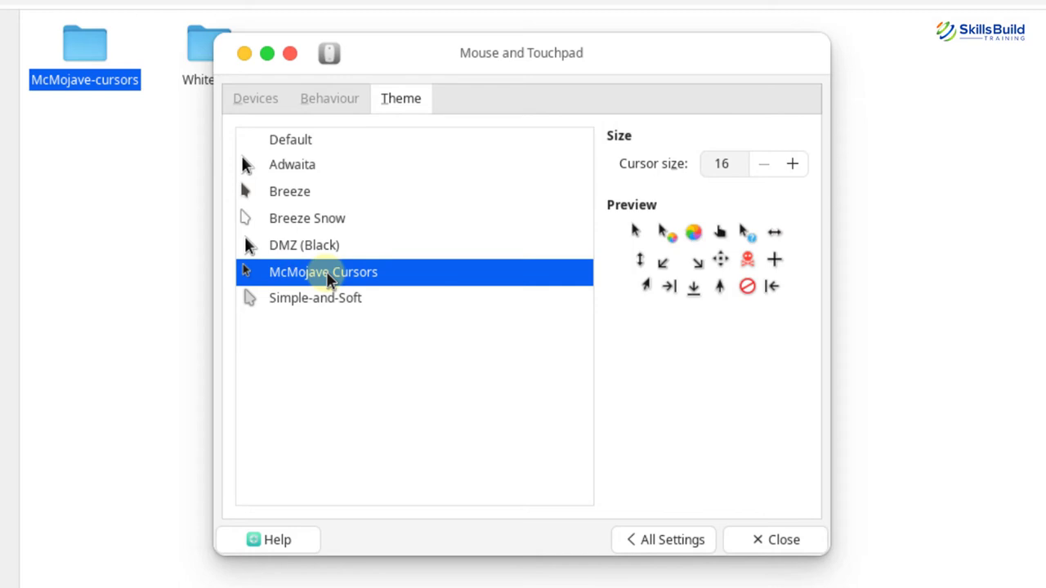
{"action": "left_click", "coordinate": [773, 539]}
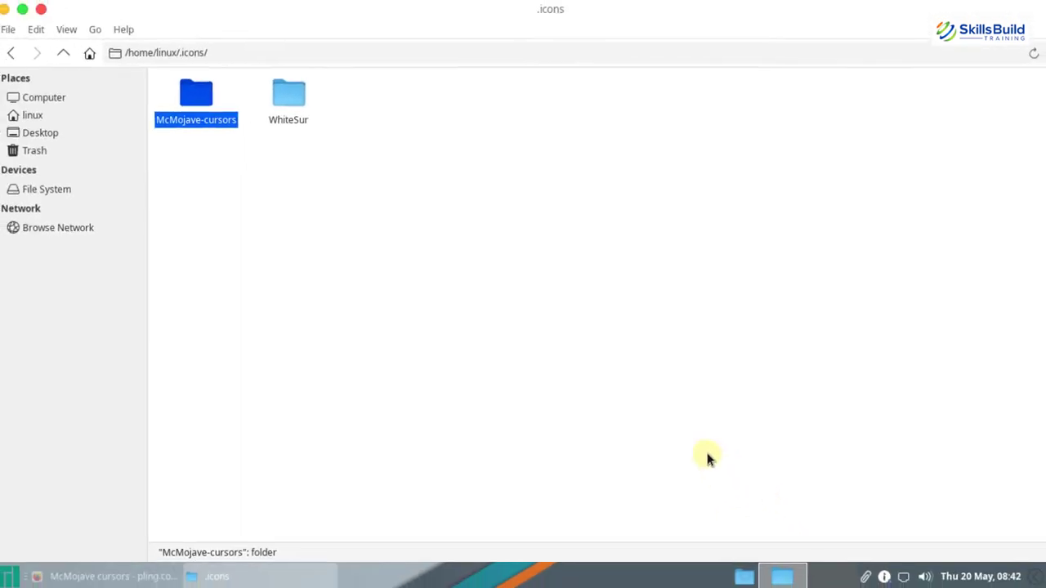
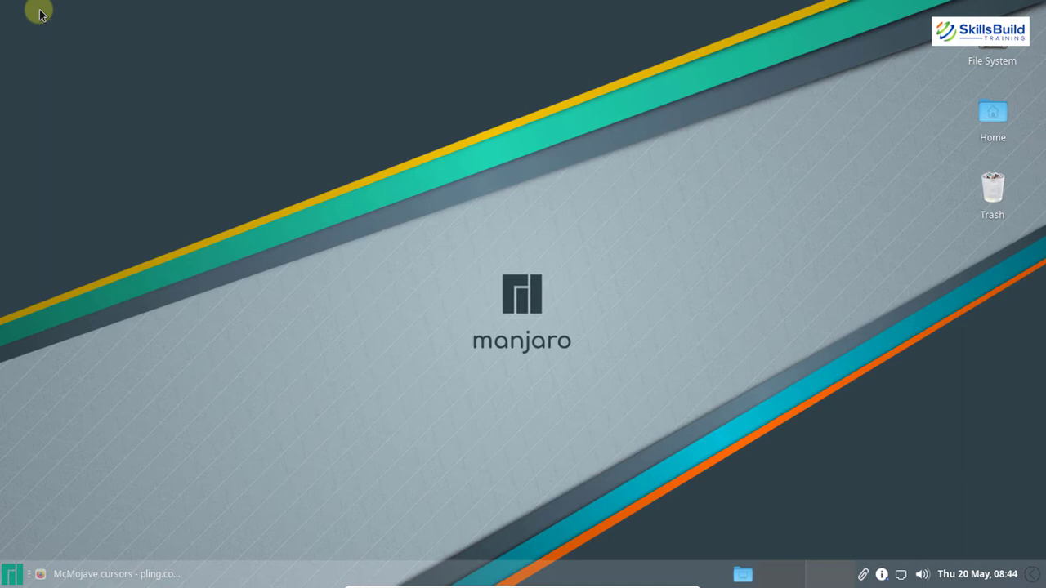
Step: Open Add/Remove Software and bring up its Preferences, authenticating with the account password
{"action": "left_click", "coordinate": [18, 572]}
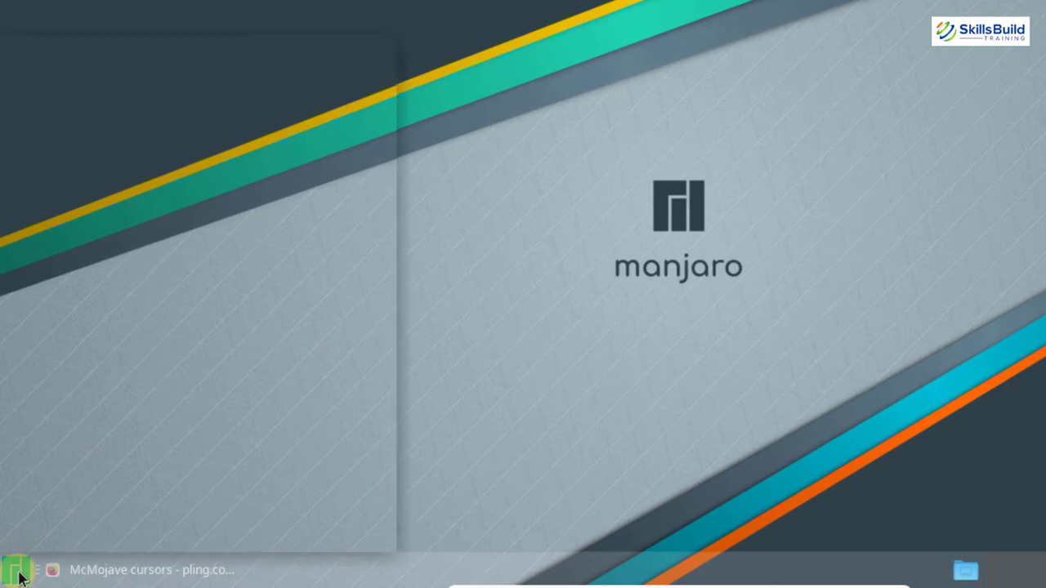
{"action": "type", "text": "add"}
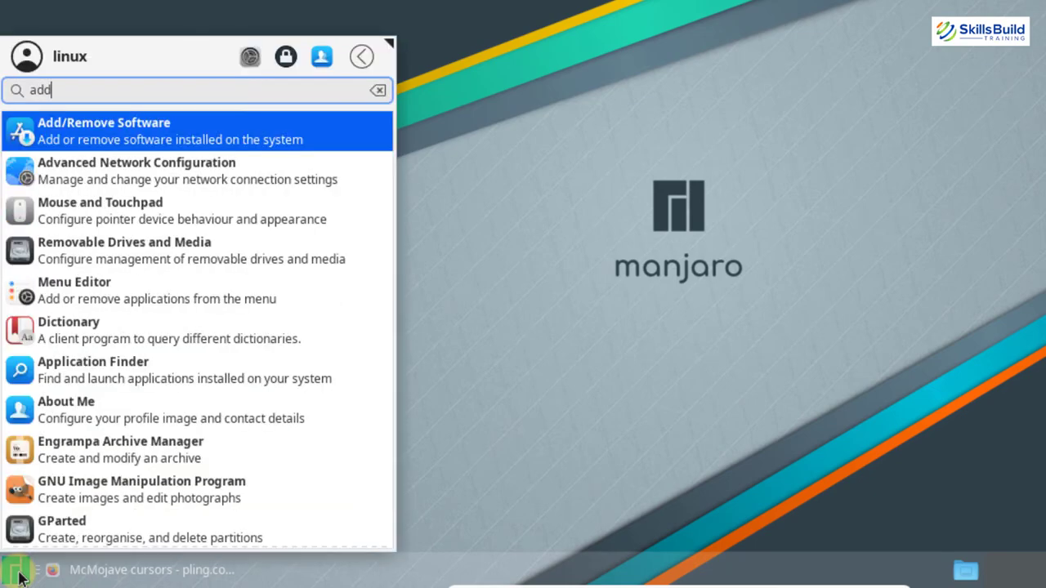
{"action": "left_click", "coordinate": [141, 137]}
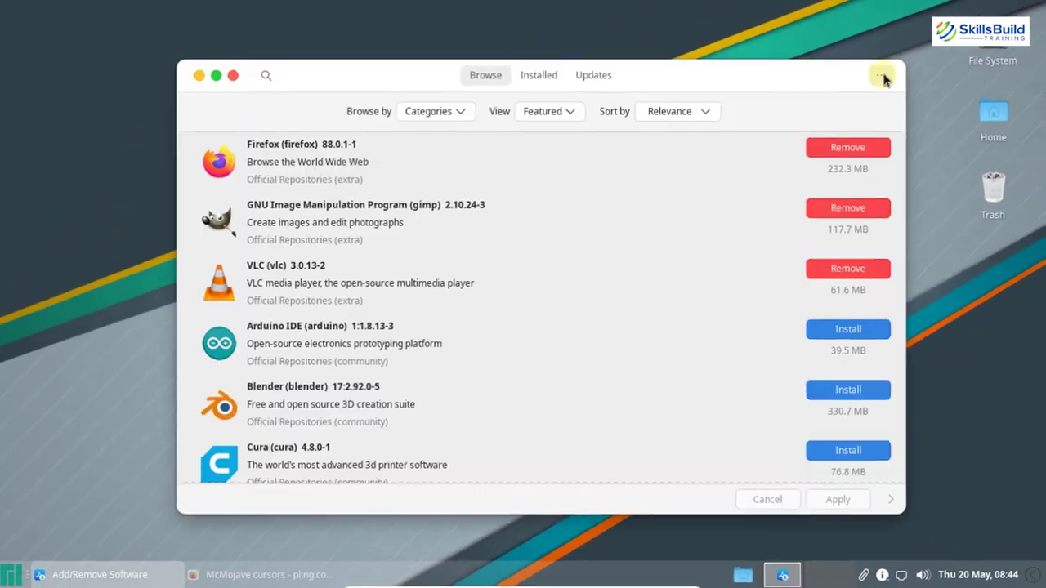
{"action": "left_click", "coordinate": [883, 78]}
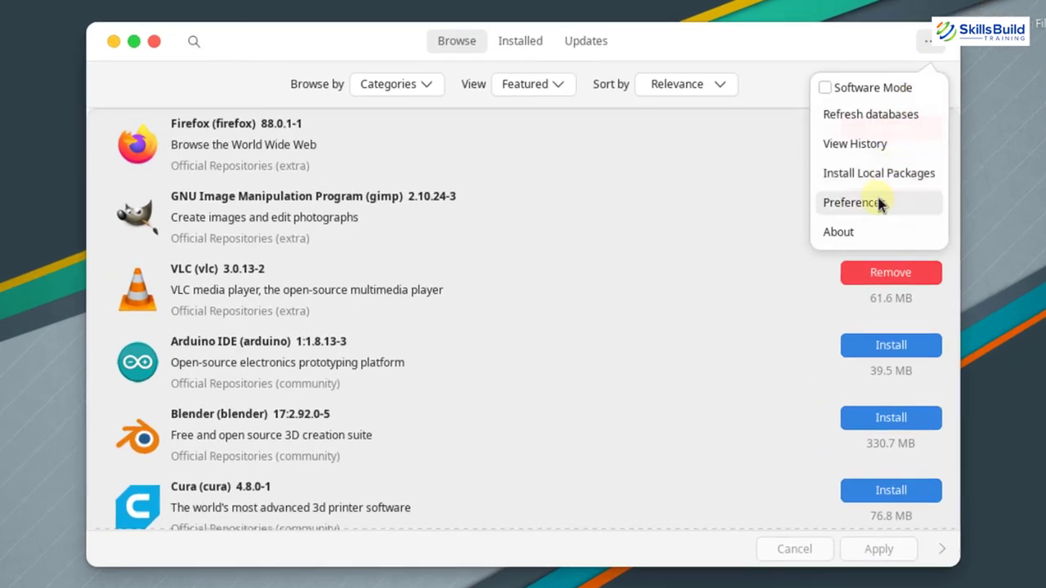
{"action": "left_click", "coordinate": [837, 212]}
{"action": "type", "text": "•••••"}
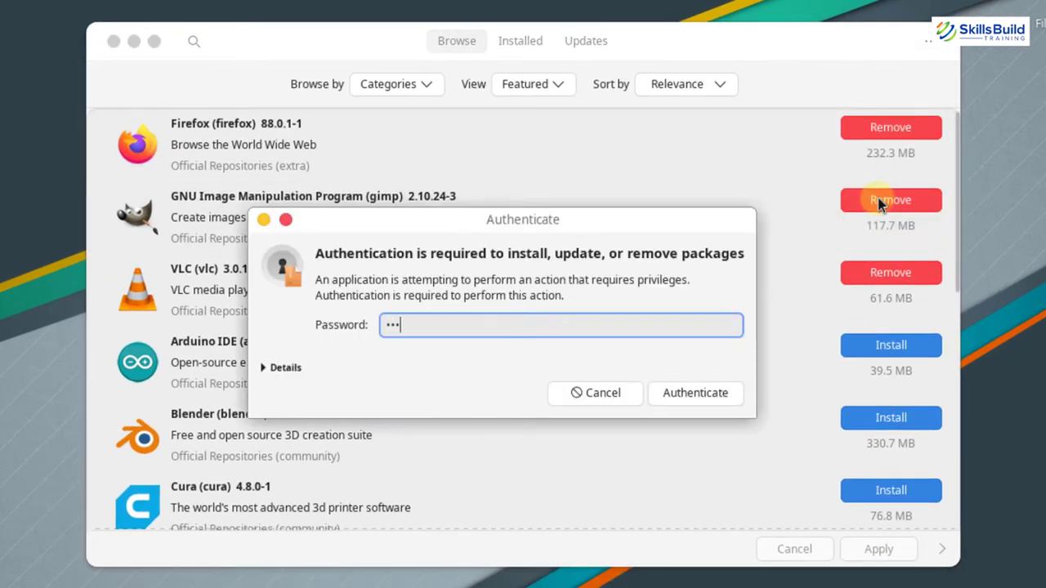
{"action": "type", "text": "•••"}
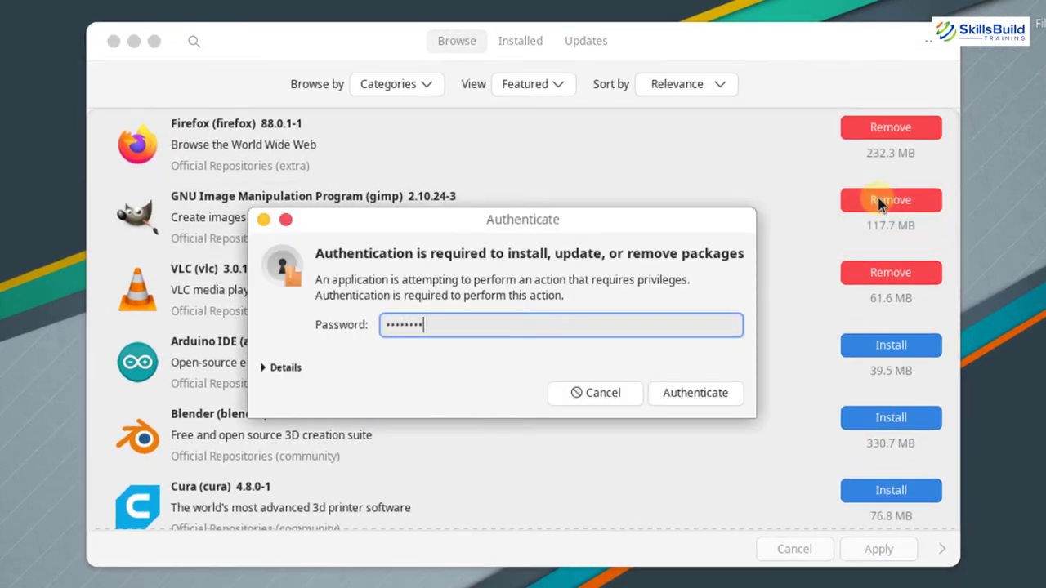
{"action": "left_click", "coordinate": [717, 393]}
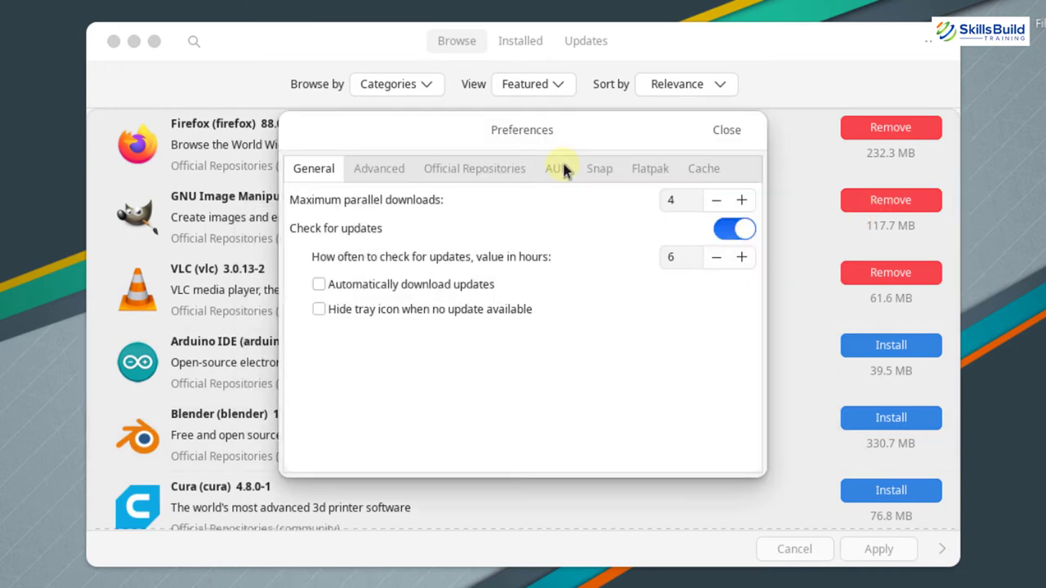
Step: Enable AUR support with keeping built packages in cache and checking for updates, and close the preferences
{"action": "left_click", "coordinate": [557, 169]}
{"action": "left_click", "coordinate": [731, 254]}
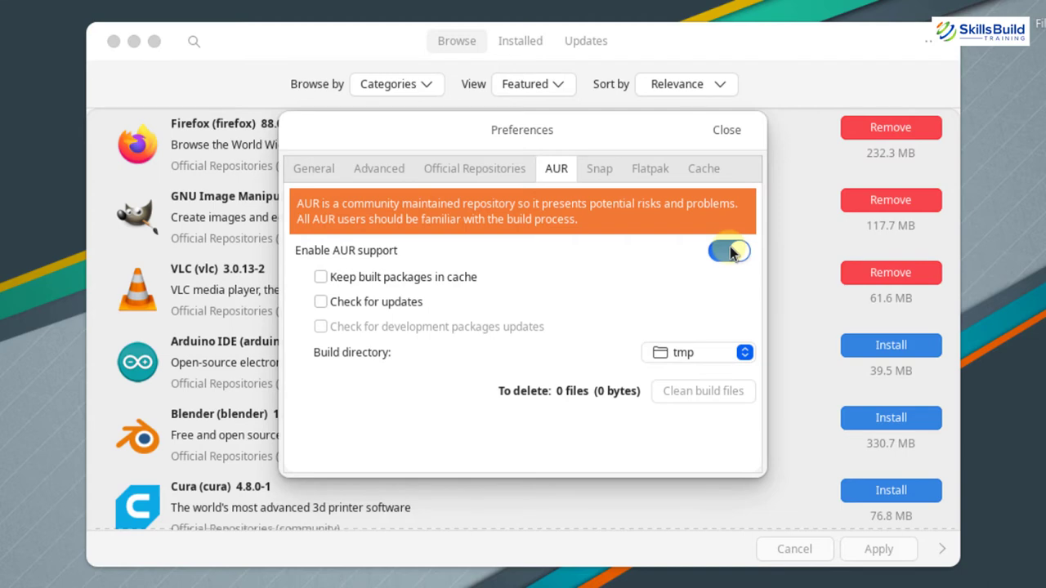
{"action": "left_click", "coordinate": [339, 279]}
{"action": "left_click", "coordinate": [338, 301]}
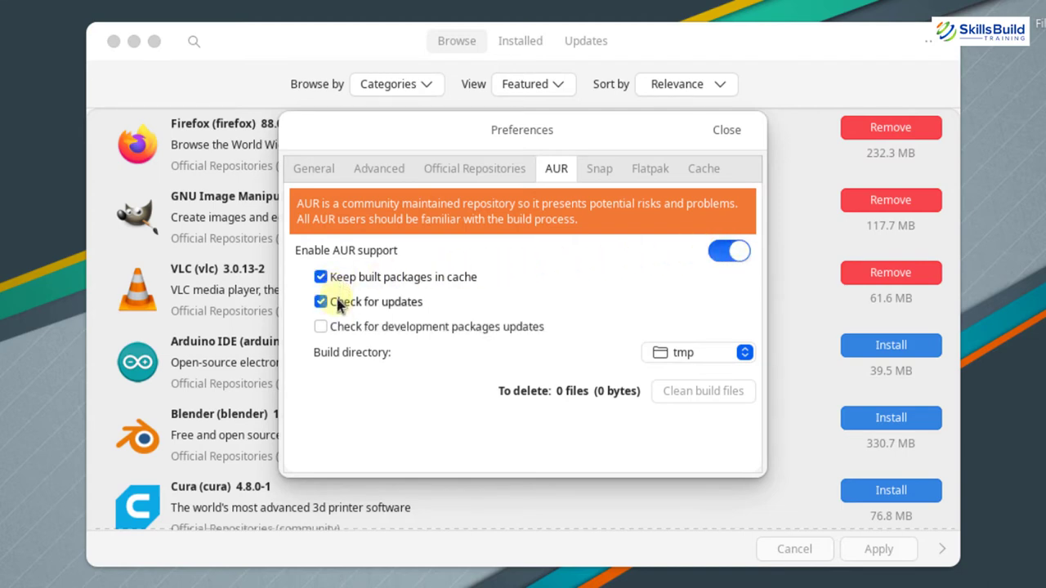
{"action": "left_click", "coordinate": [735, 133]}
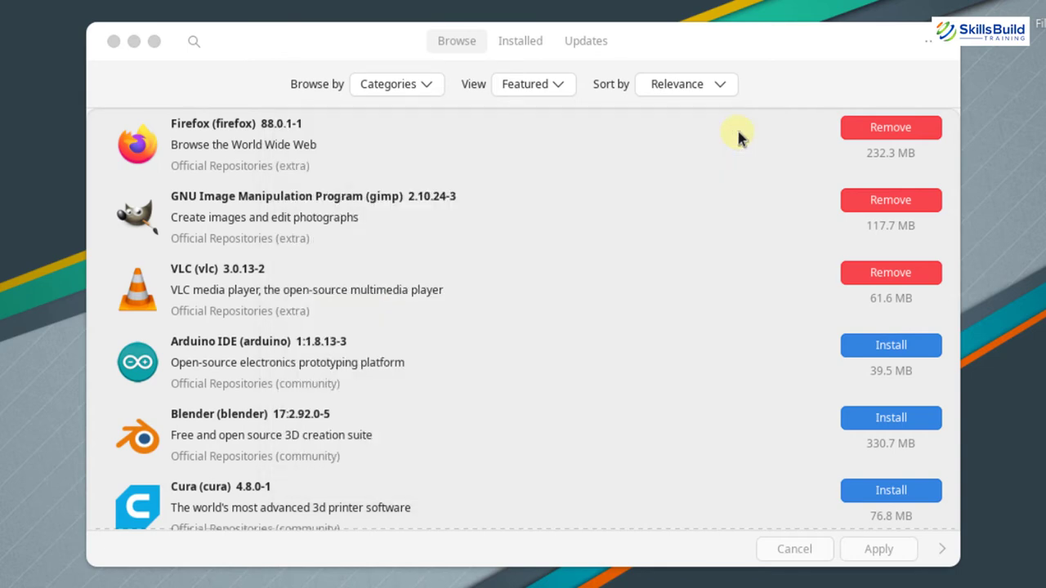
Step: Search the packages for vala-panel-appmenu-common-git and mark it for building
{"action": "left_click", "coordinate": [194, 45]}
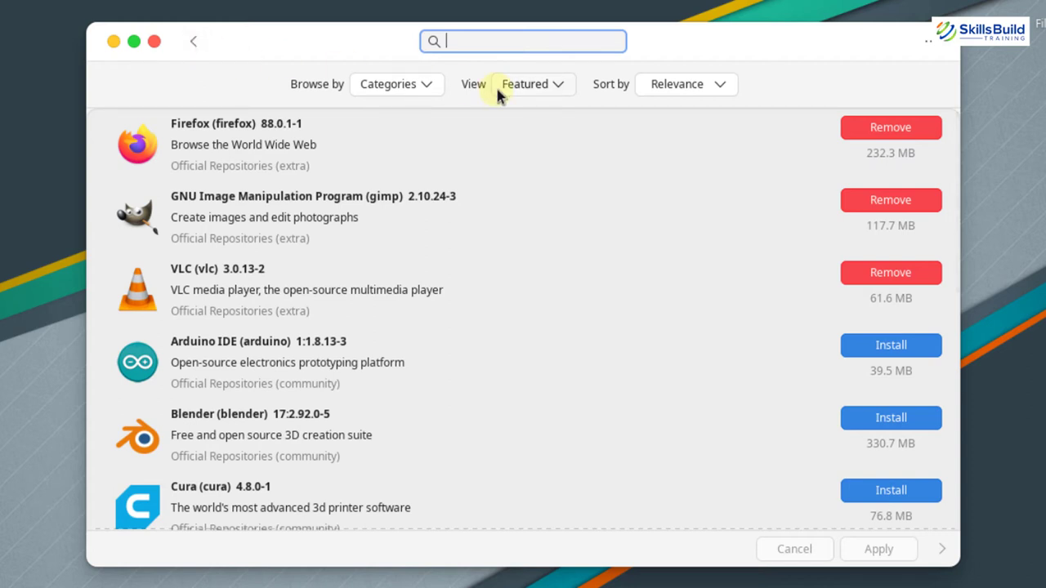
{"action": "type", "text": "vala-panel"}
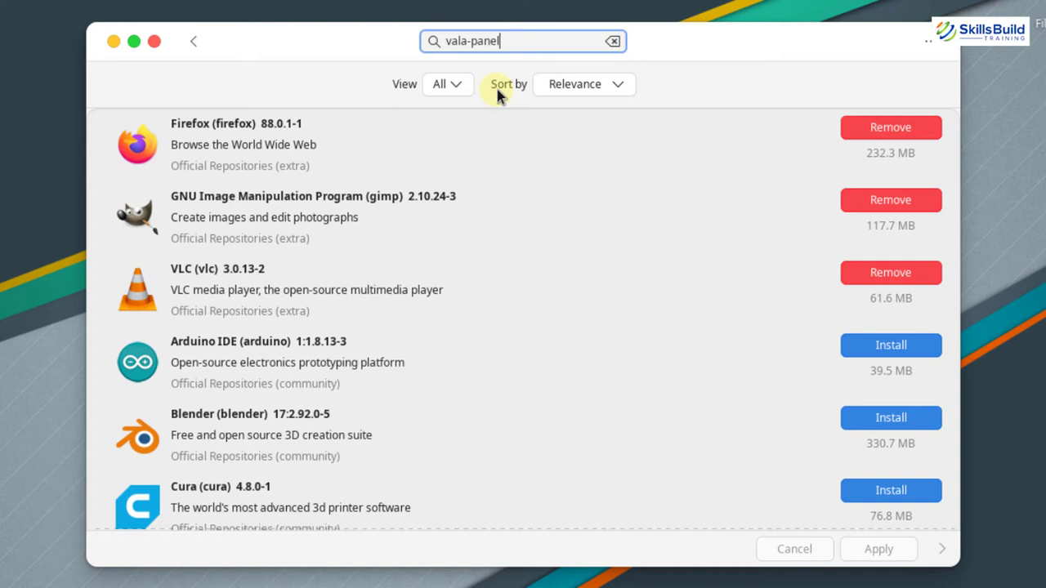
{"action": "type", "text": "-appmenu-coomon-gi"}
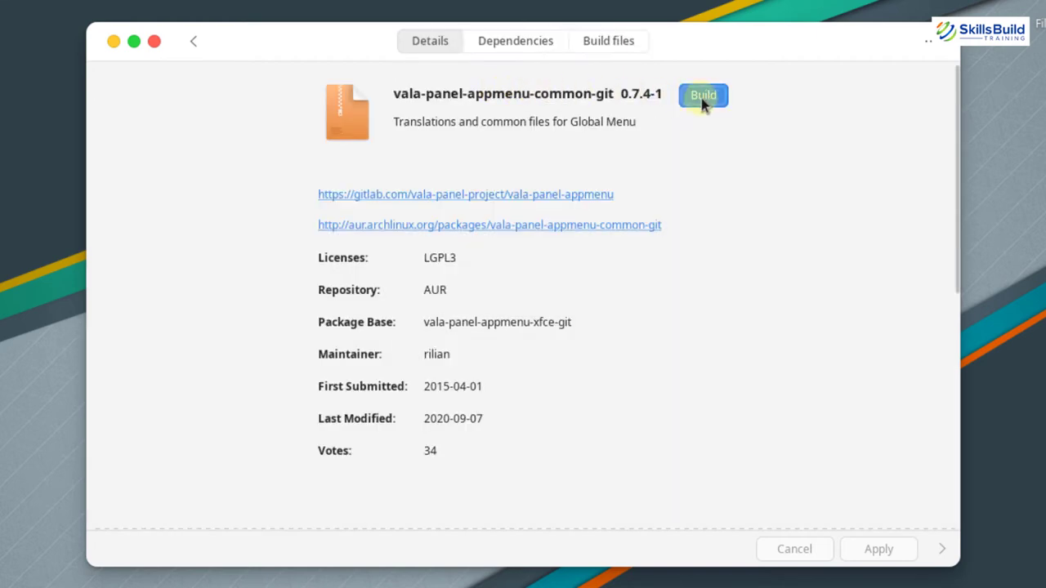
{"action": "left_click", "coordinate": [712, 96]}
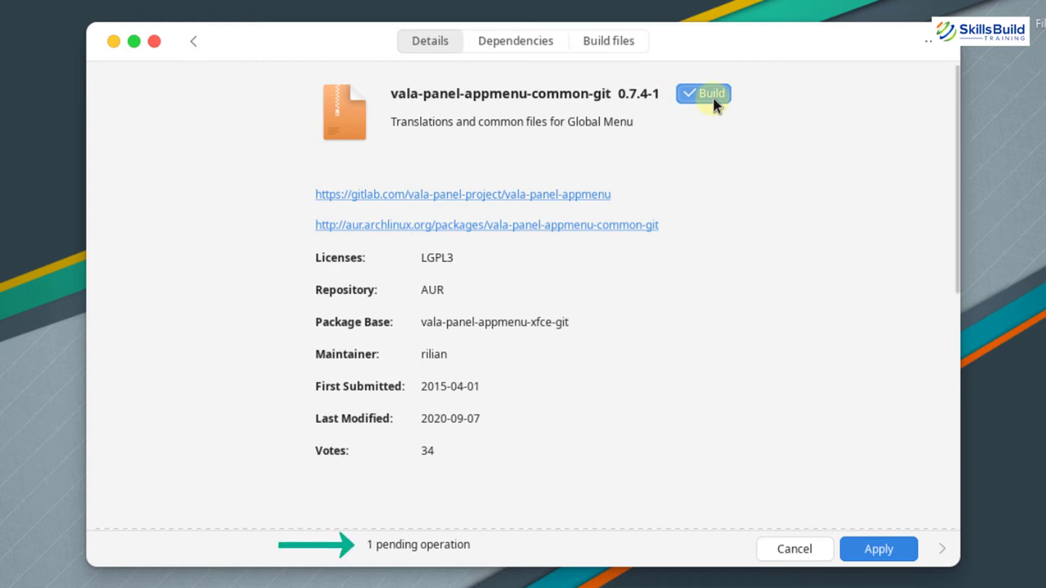
Step: Change the package search to vala-panel-appmenu-xfce and mark the AUR package vala-panel-appmenu-xfce-git for building
{"action": "left_click", "coordinate": [194, 43]}
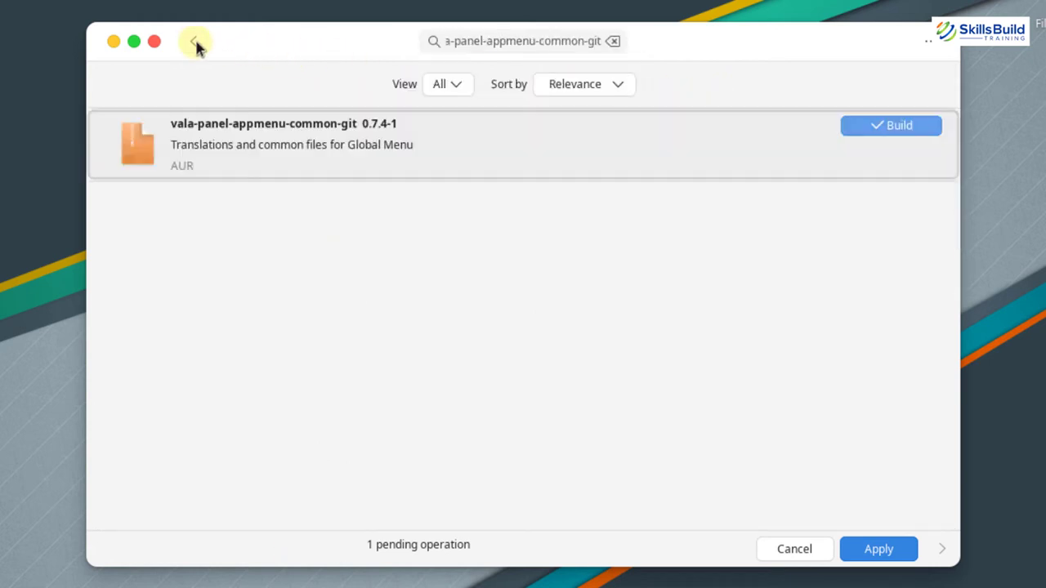
{"action": "left_click", "coordinate": [192, 45]}
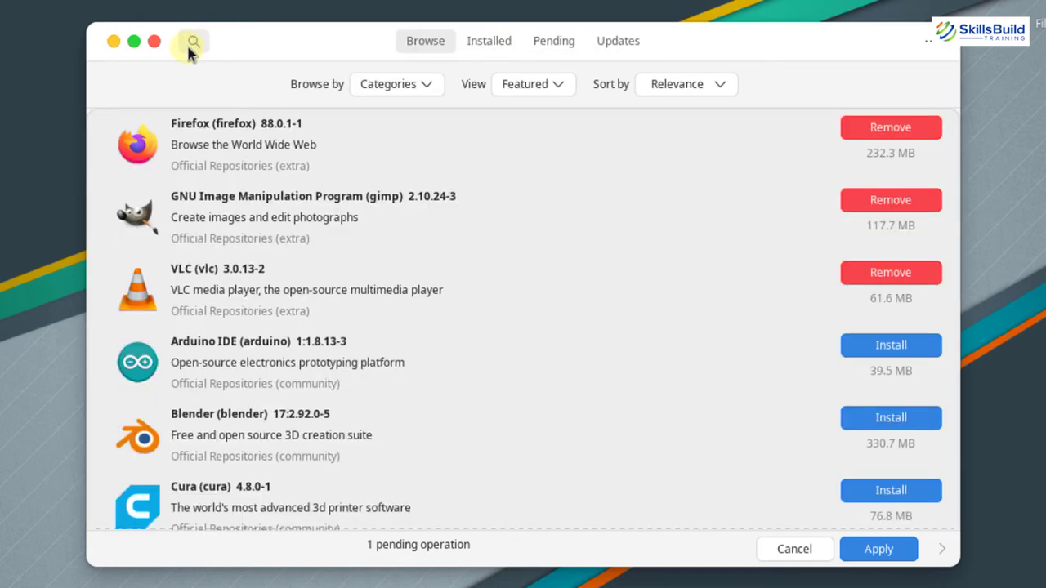
{"action": "left_click", "coordinate": [193, 42]}
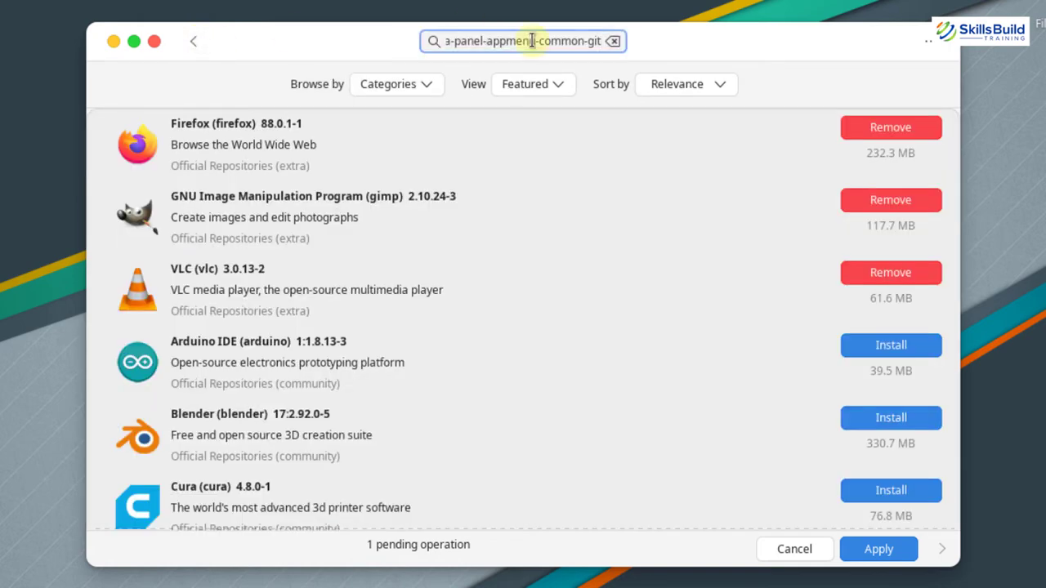
{"action": "key", "text": "BackSpace"}
{"action": "key", "text": "BackSpace"}
{"action": "key", "text": "BackSpace"}
{"action": "key", "text": "BackSpace"}
{"action": "key", "text": "BackSpace"}
{"action": "key", "text": "BackSpace"}
{"action": "key", "text": "BackSpace"}
{"action": "key", "text": "BackSpace"}
{"action": "key", "text": "BackSpace"}
{"action": "key", "text": "BackSpace"}
{"action": "key", "text": "BackSpace"}
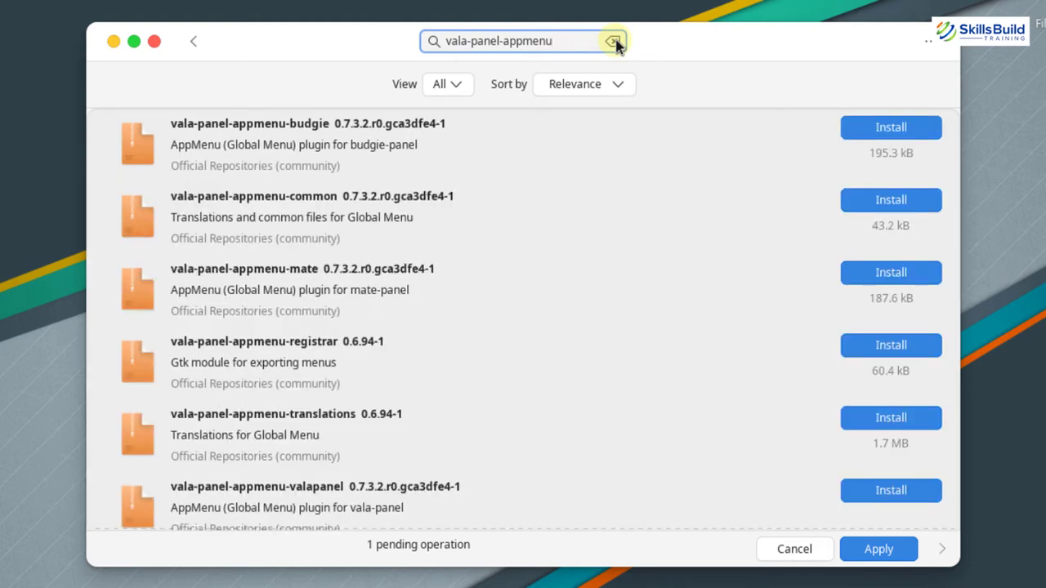
{"action": "type", "text": "-xfce"}
{"action": "left_click", "coordinate": [362, 282]}
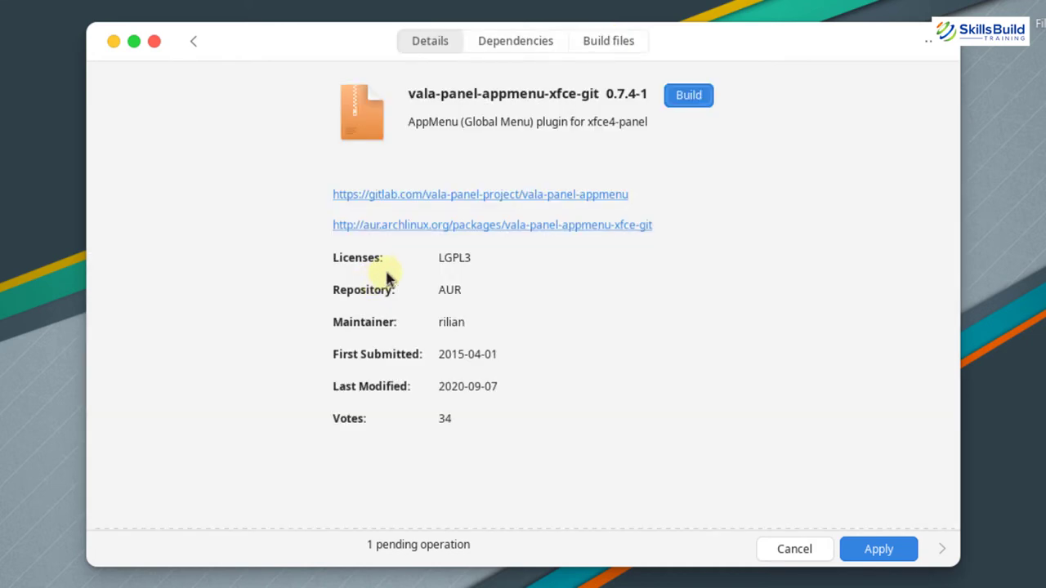
{"action": "left_click", "coordinate": [687, 95]}
Step: Search for vala-panel-appmenu-reg, mark vala-panel-appmenu-registrar-git for building, and apply all pending operations through the transaction summary
{"action": "left_click", "coordinate": [196, 41]}
{"action": "left_click", "coordinate": [188, 39]}
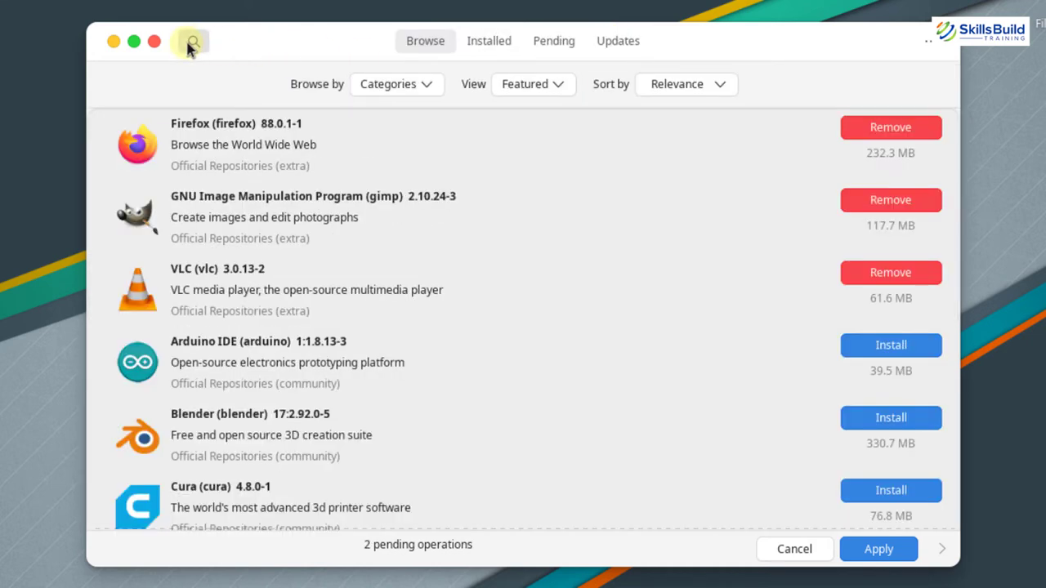
{"action": "key", "text": "BackSpace"}
{"action": "key", "text": "BackSpace"}
{"action": "key", "text": "BackSpace"}
{"action": "key", "text": "BackSpace"}
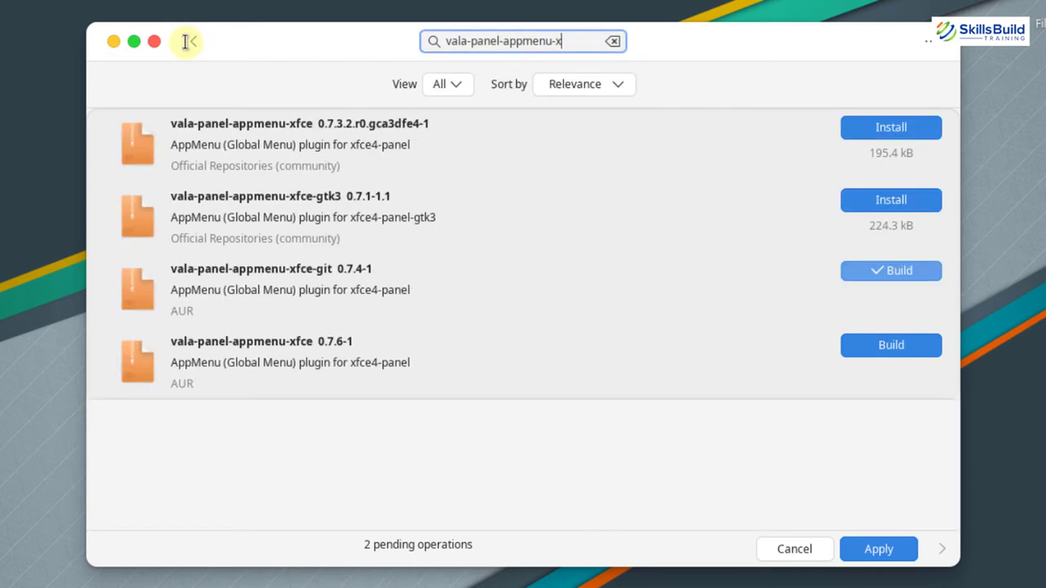
{"action": "type", "text": "reg"}
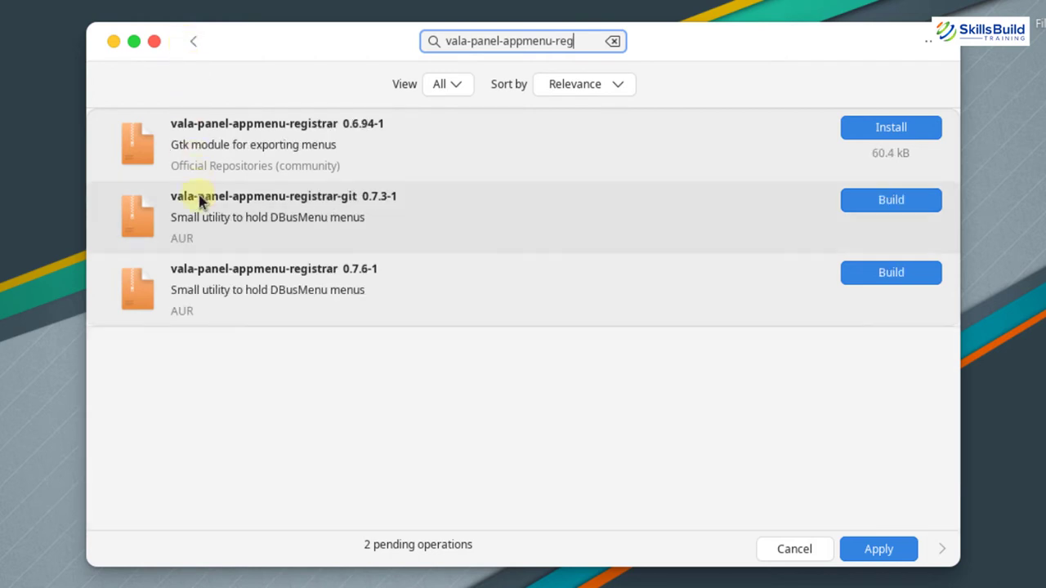
{"action": "left_click", "coordinate": [892, 204]}
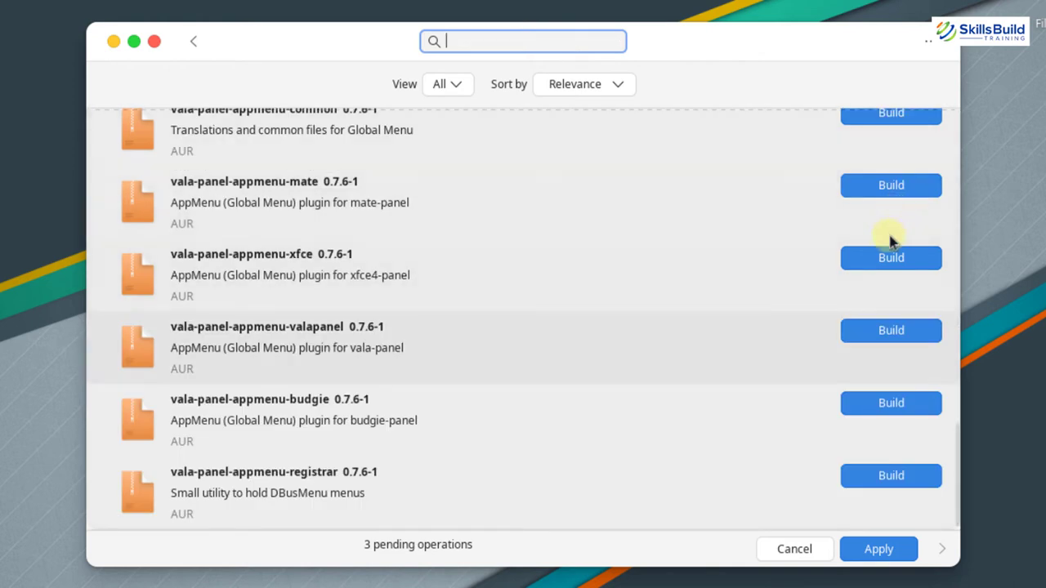
{"action": "left_click", "coordinate": [852, 545]}
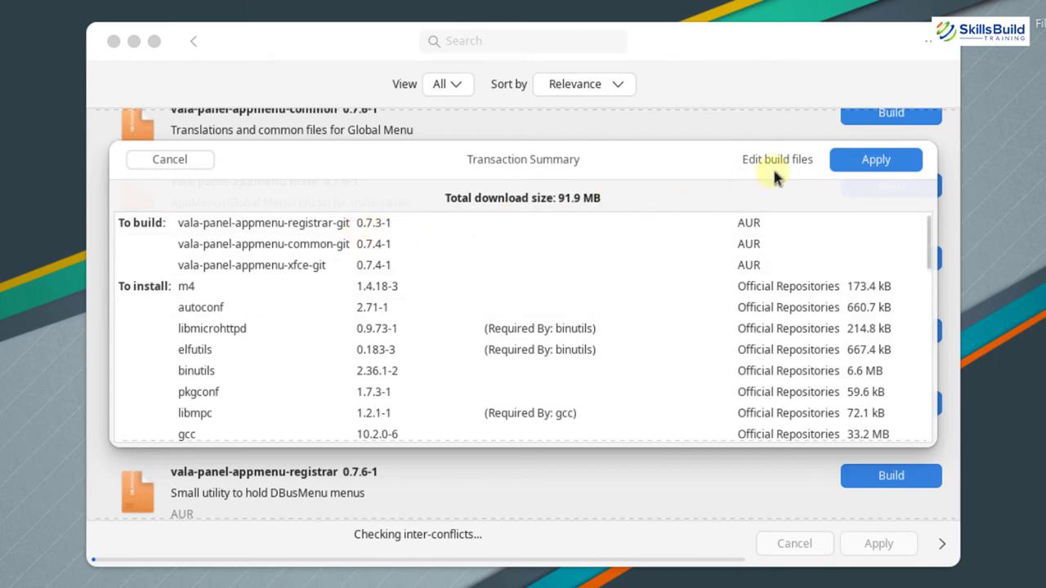
{"action": "left_click", "coordinate": [873, 160]}
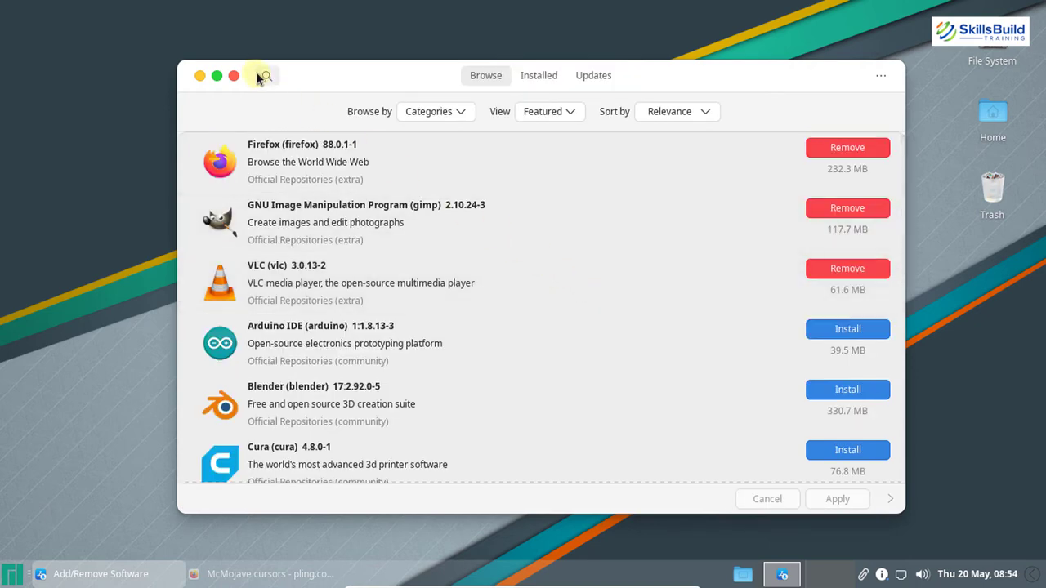
Step: Search the packages for panther-launcher, build and install panther-launcher-git by authenticating with the account password, and close the package manager
{"action": "left_click", "coordinate": [257, 74]}
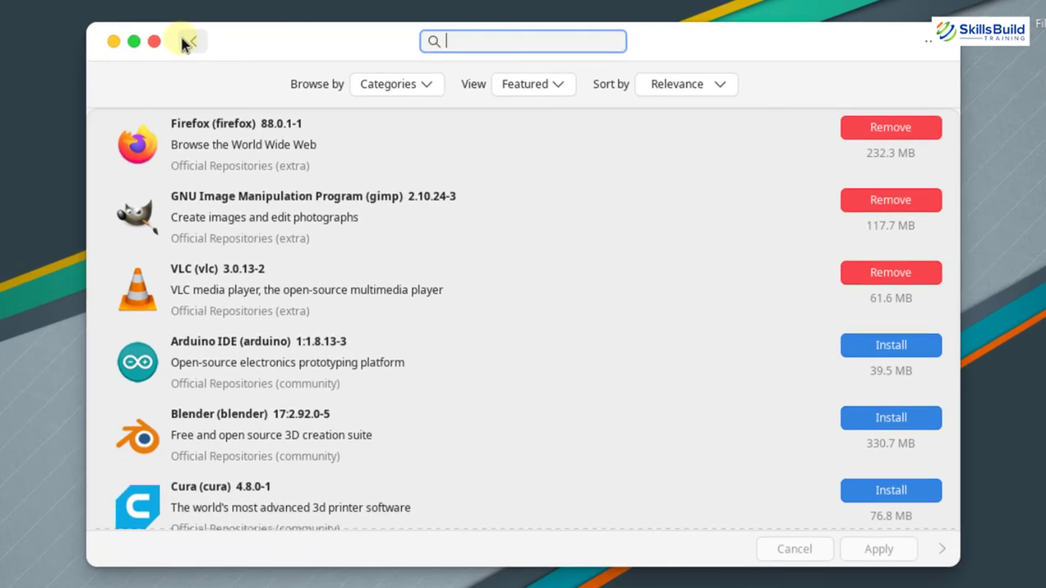
{"action": "type", "text": "panther-launcher"}
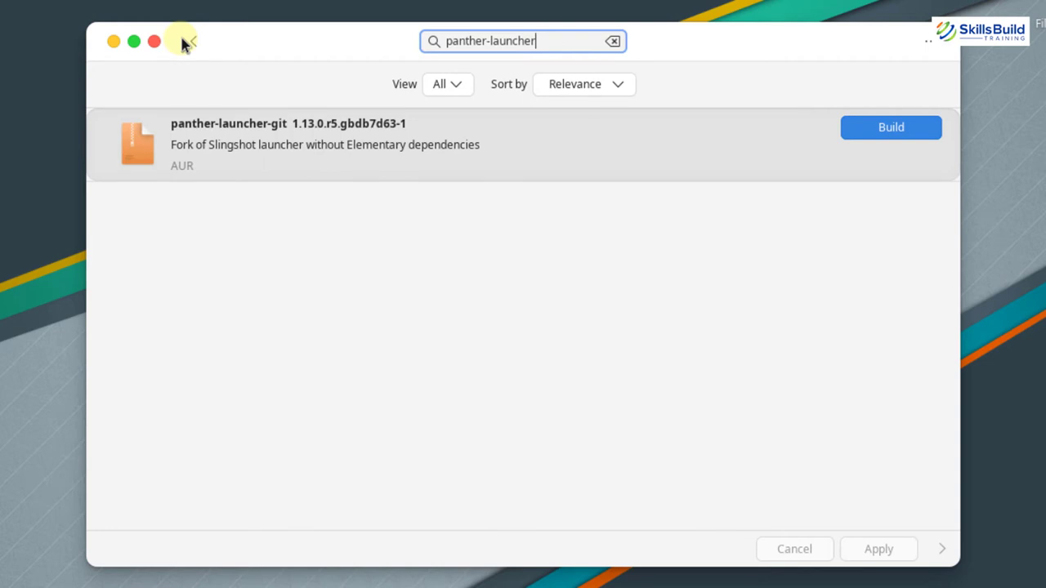
{"action": "left_click", "coordinate": [889, 132]}
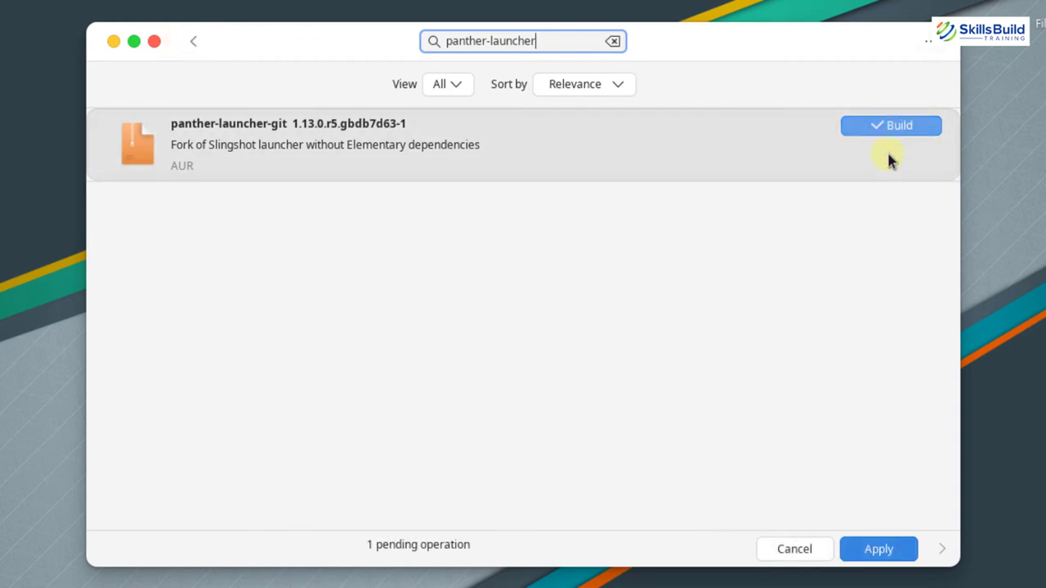
{"action": "left_click", "coordinate": [888, 552]}
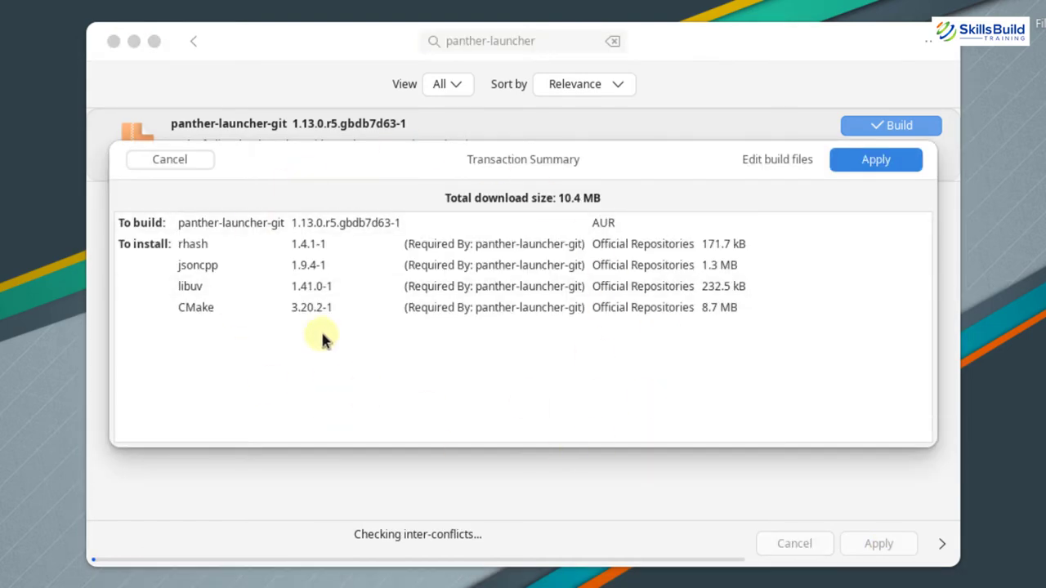
{"action": "left_click", "coordinate": [854, 162]}
{"action": "type", "text": "••••••••"}
{"action": "key", "text": "Return"}
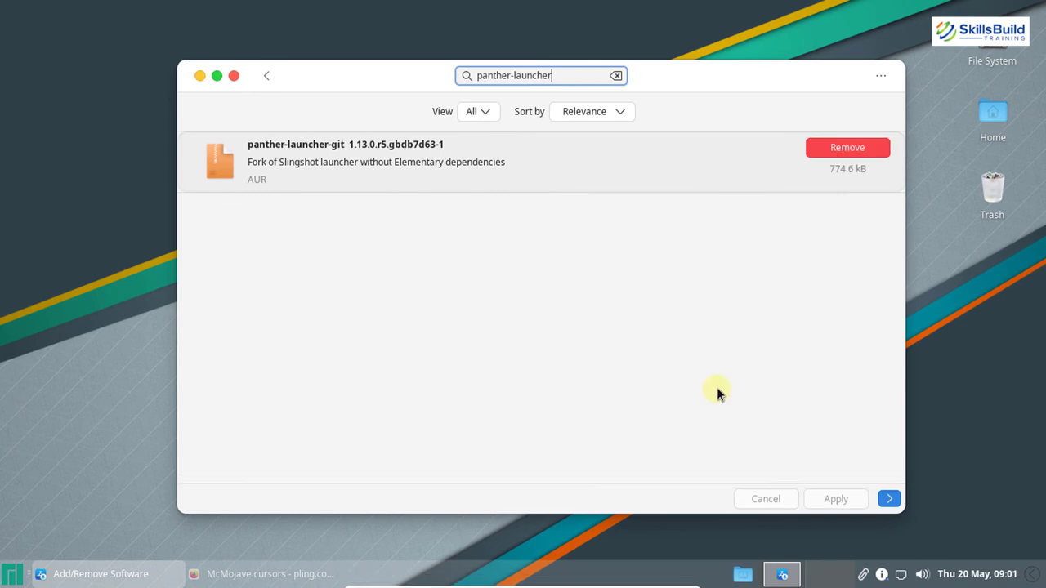
{"action": "left_click", "coordinate": [234, 76]}
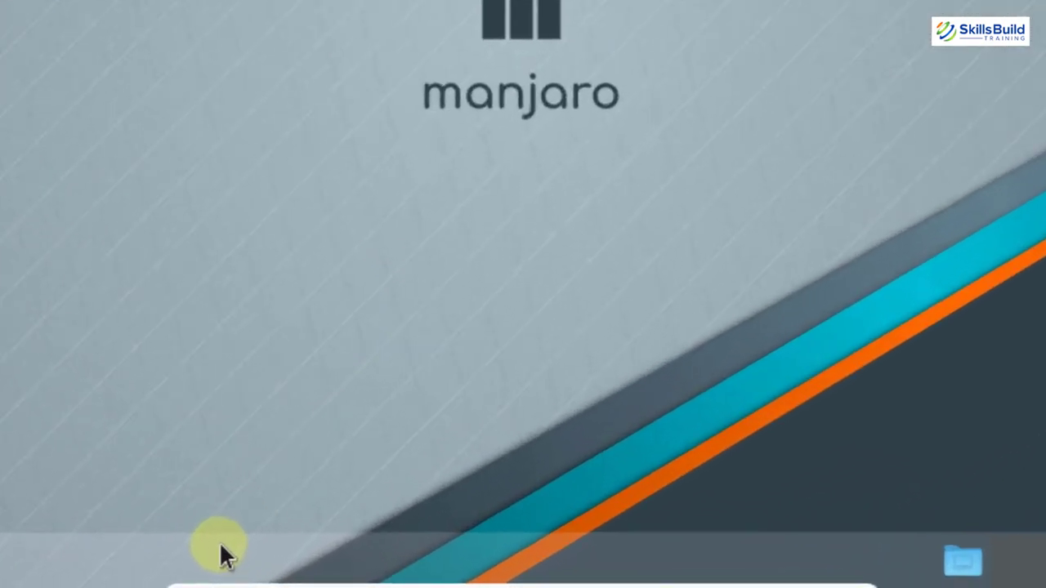
Step: Open the panel preferences, add a new panel, and move it to the top-left corner of the desktop
{"action": "right_click", "coordinate": [372, 564]}
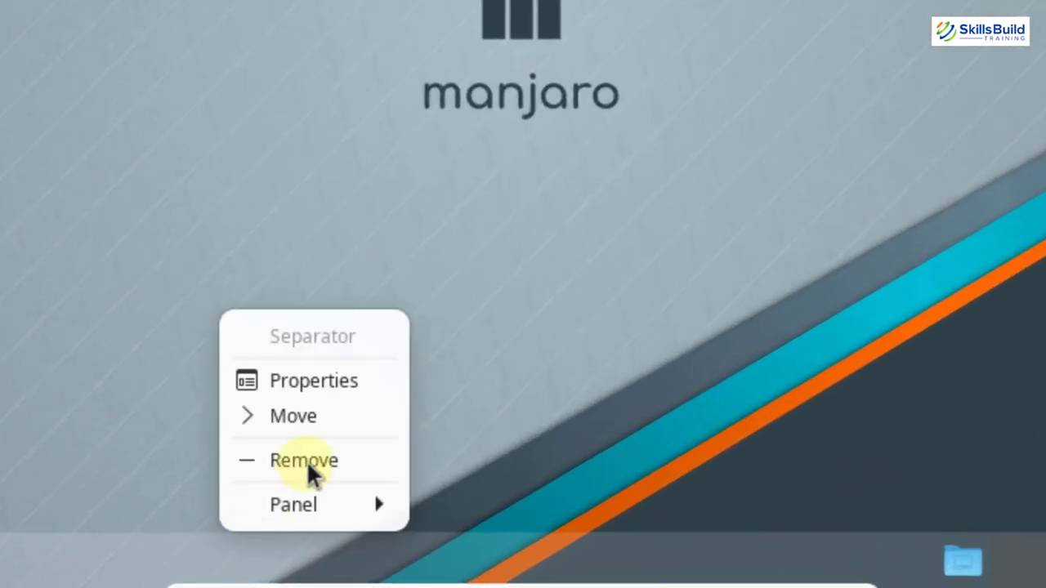
{"action": "key", "text": "Down"}
{"action": "key", "text": "Right"}
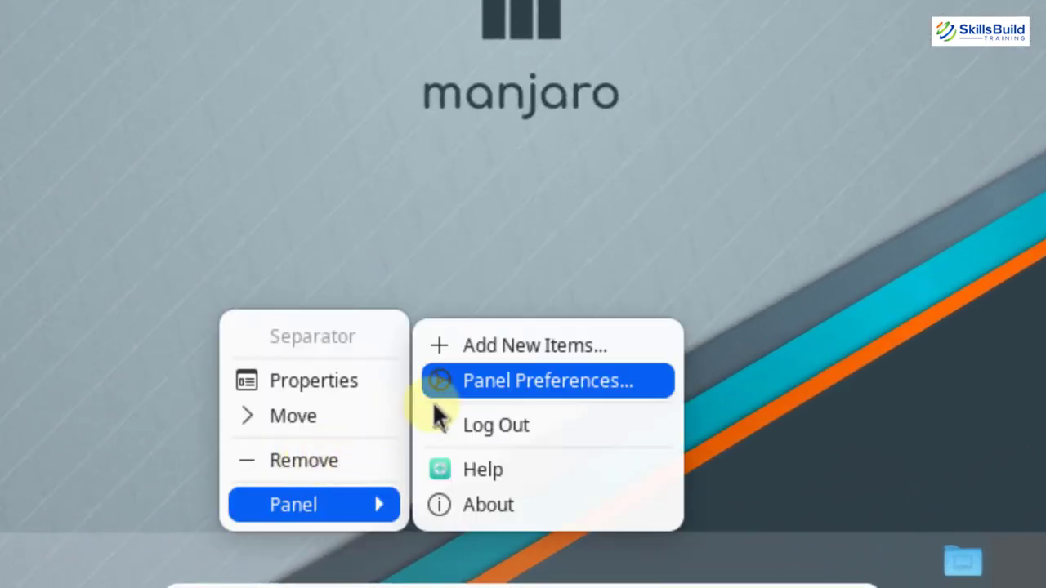
{"action": "left_click", "coordinate": [458, 387]}
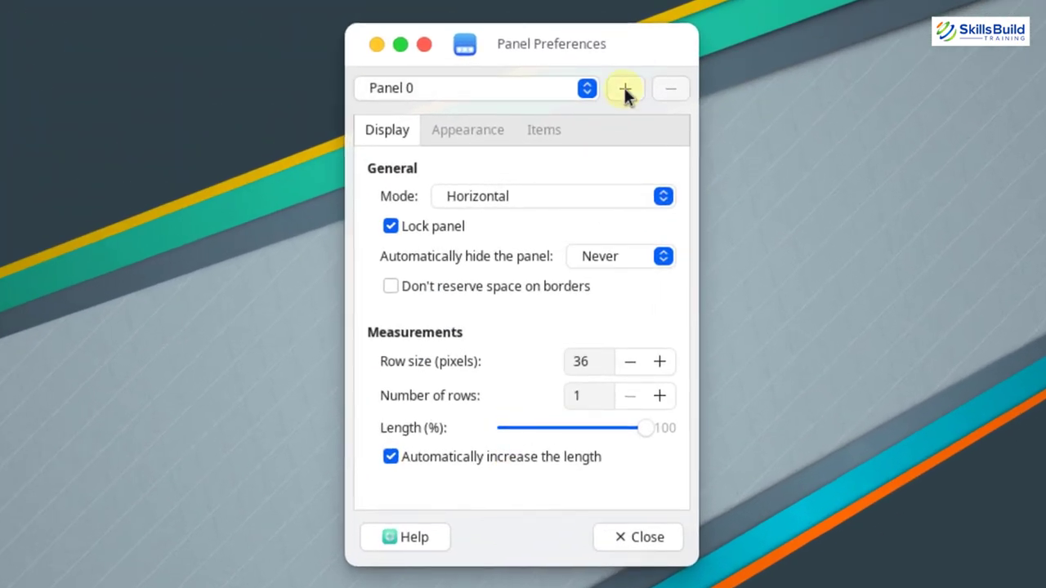
{"action": "left_click", "coordinate": [624, 87]}
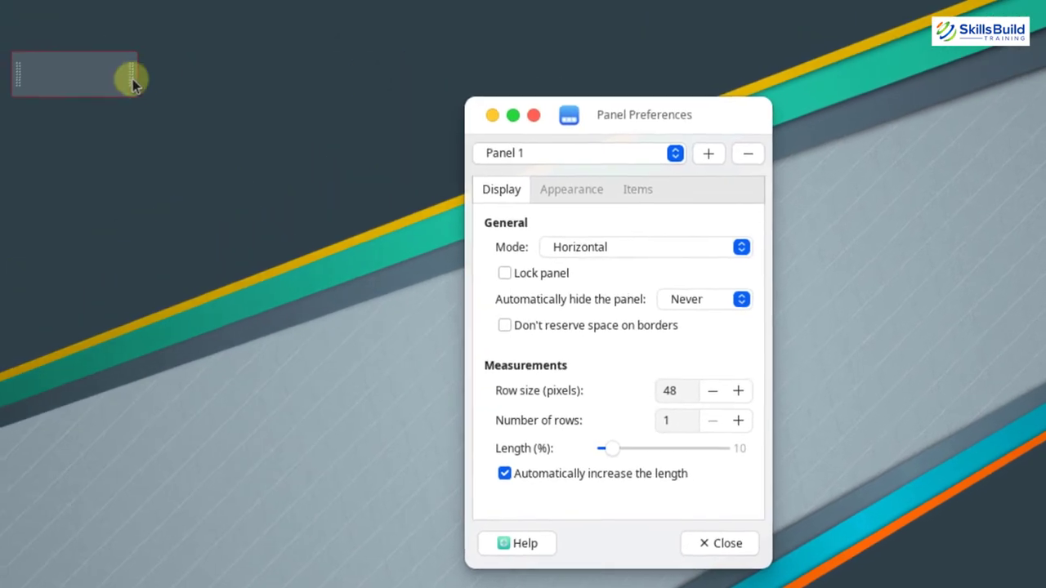
{"action": "left_click_drag", "start_coordinate": [115, 87], "coordinate": [78, 4]}
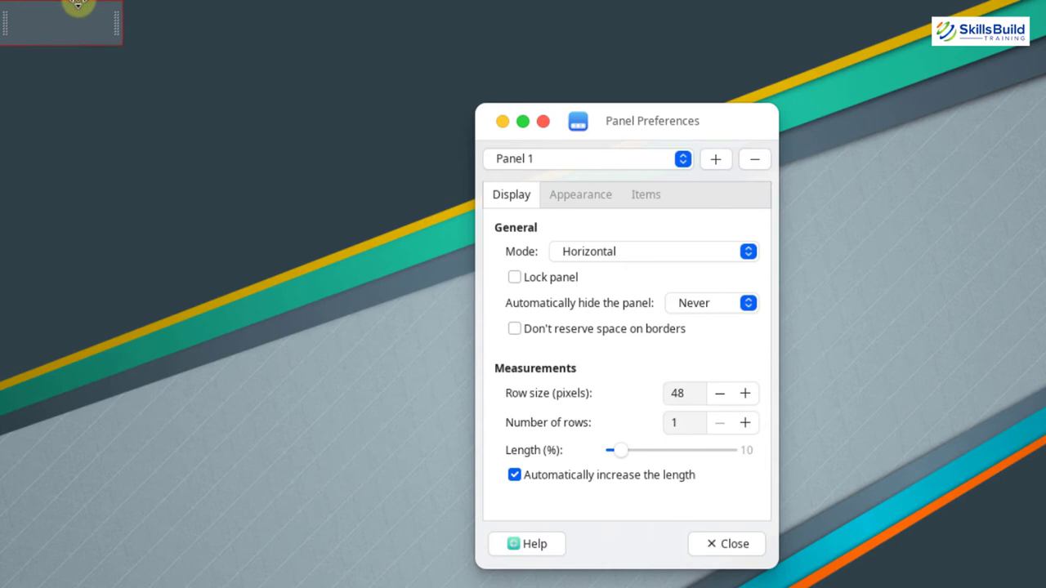
Step: Set the length of Panel 1 to 100% and lock the panel
{"action": "left_click_drag", "start_coordinate": [620, 450], "coordinate": [739, 461]}
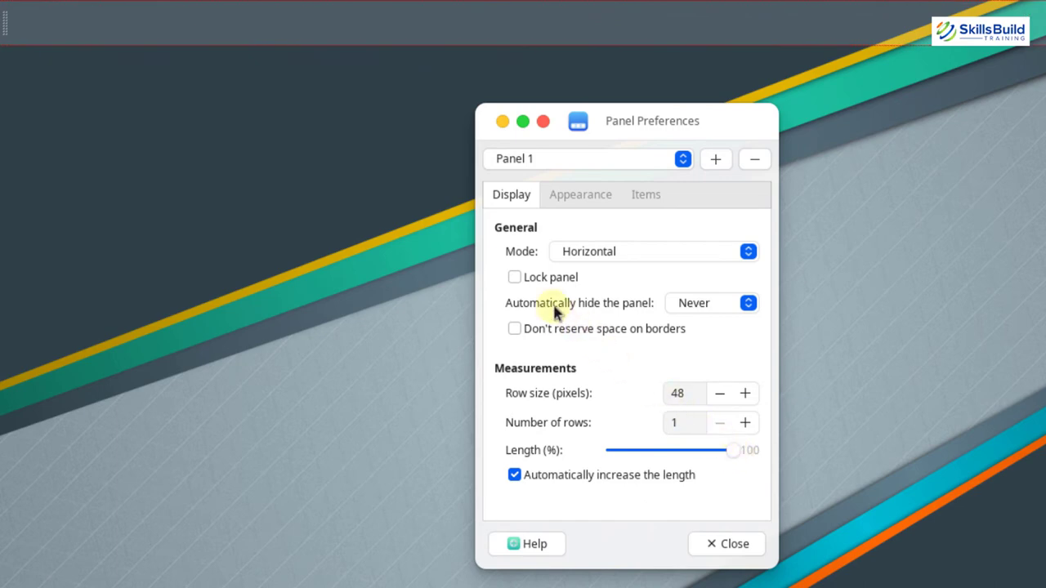
{"action": "left_click", "coordinate": [515, 277]}
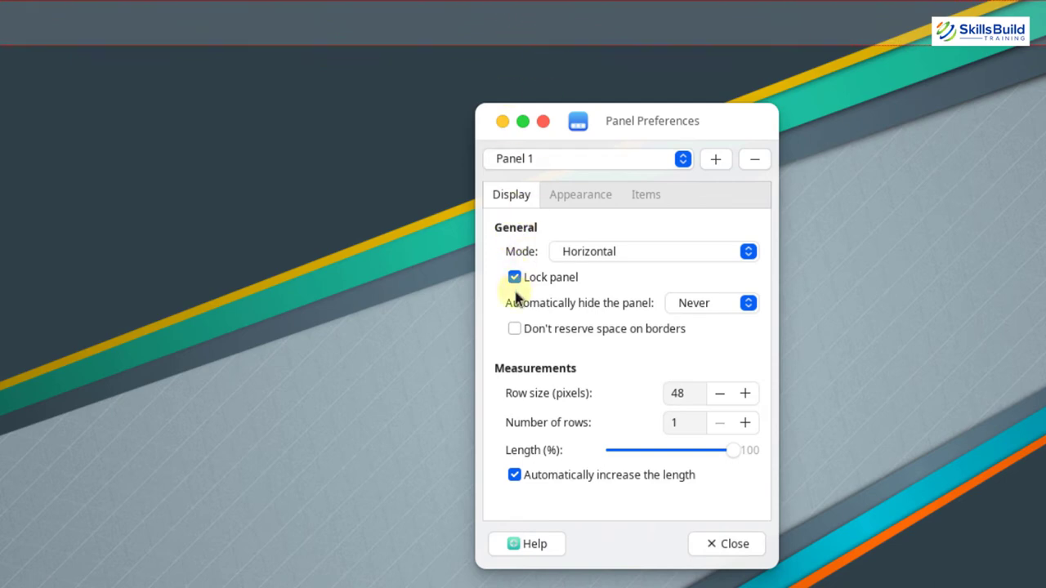
{"action": "left_click", "coordinate": [299, 232]}
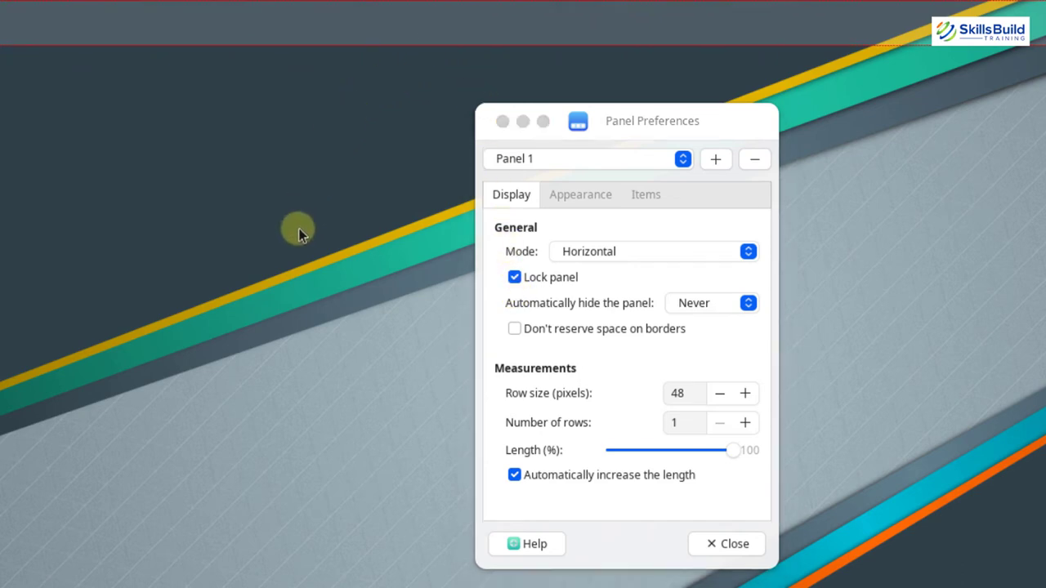
Step: Add a Launcher item to Panel 1 and close the list of new items
{"action": "left_click", "coordinate": [646, 194]}
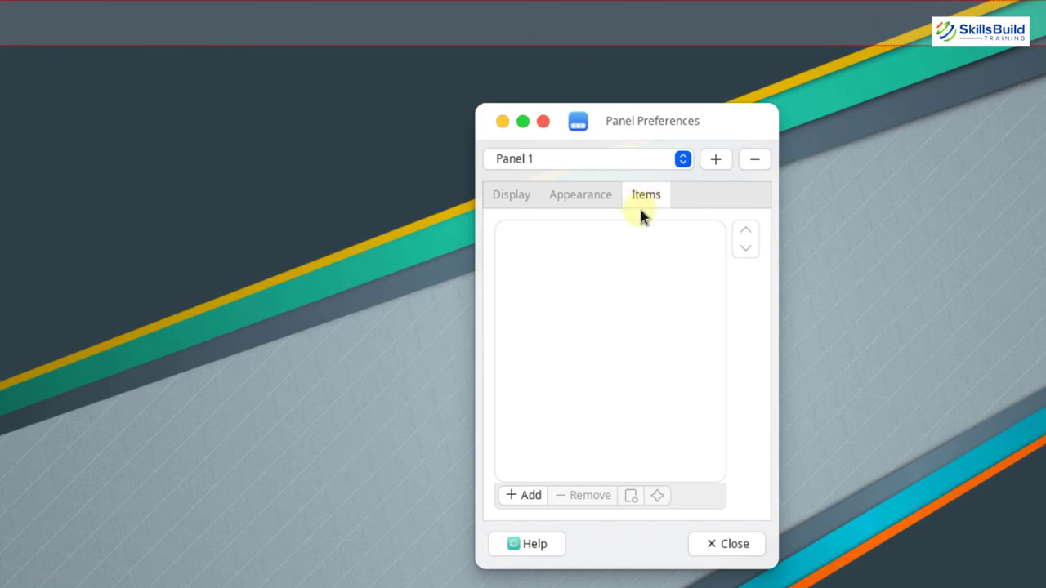
{"action": "left_click", "coordinate": [521, 495]}
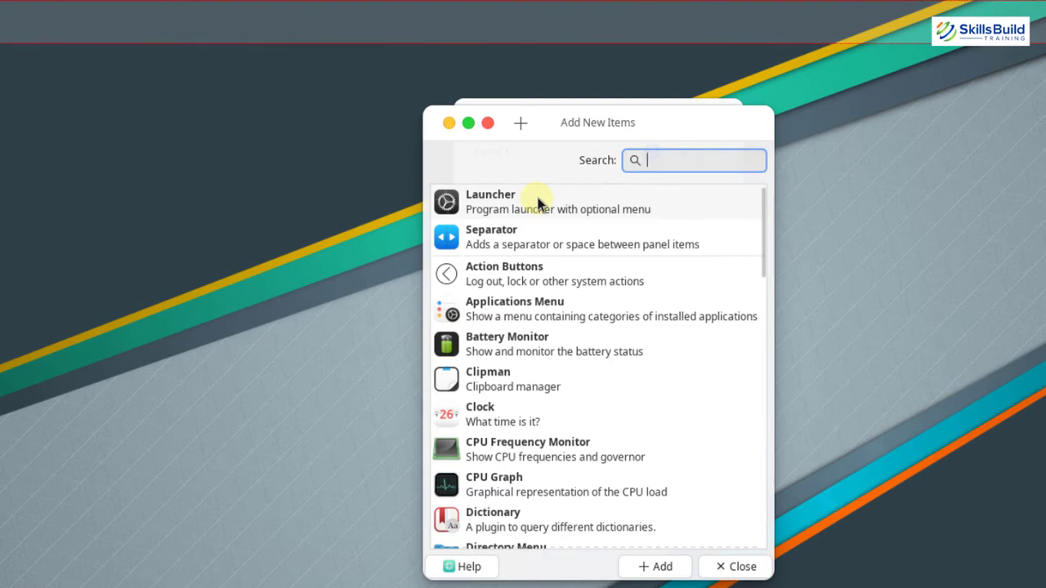
{"action": "left_click", "coordinate": [536, 198]}
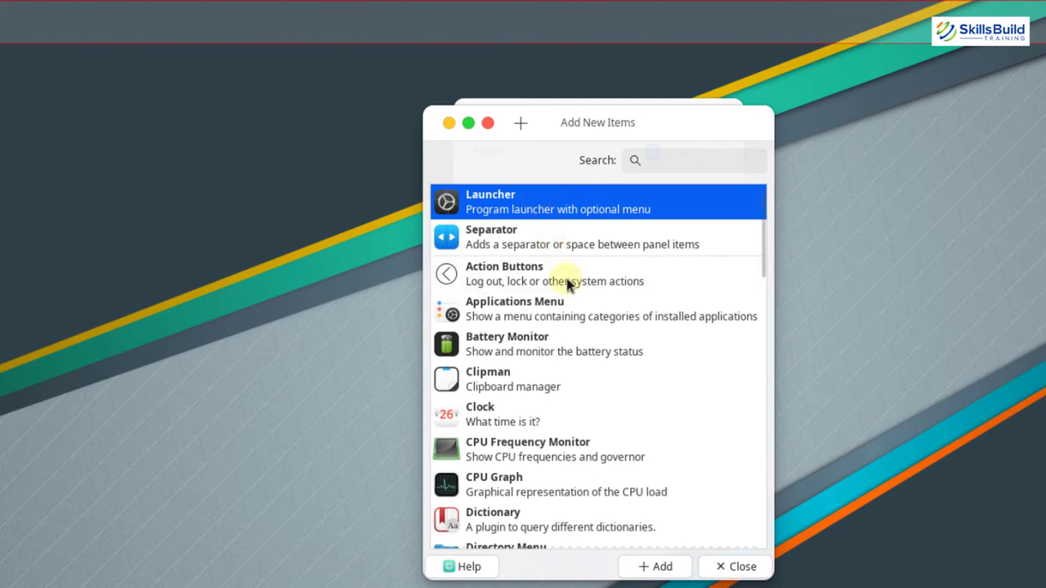
{"action": "left_click", "coordinate": [664, 567]}
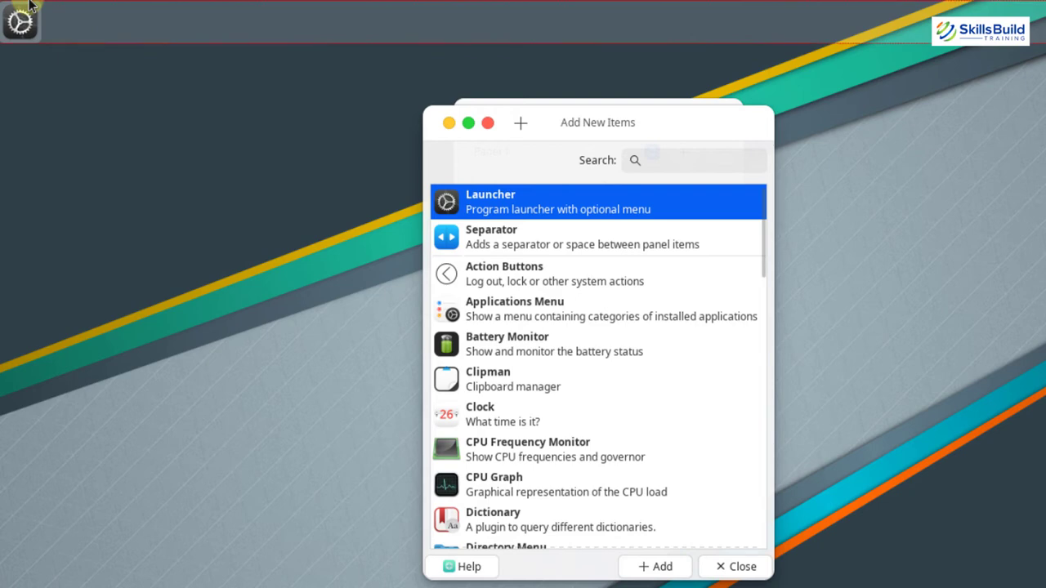
{"action": "left_click", "coordinate": [737, 566]}
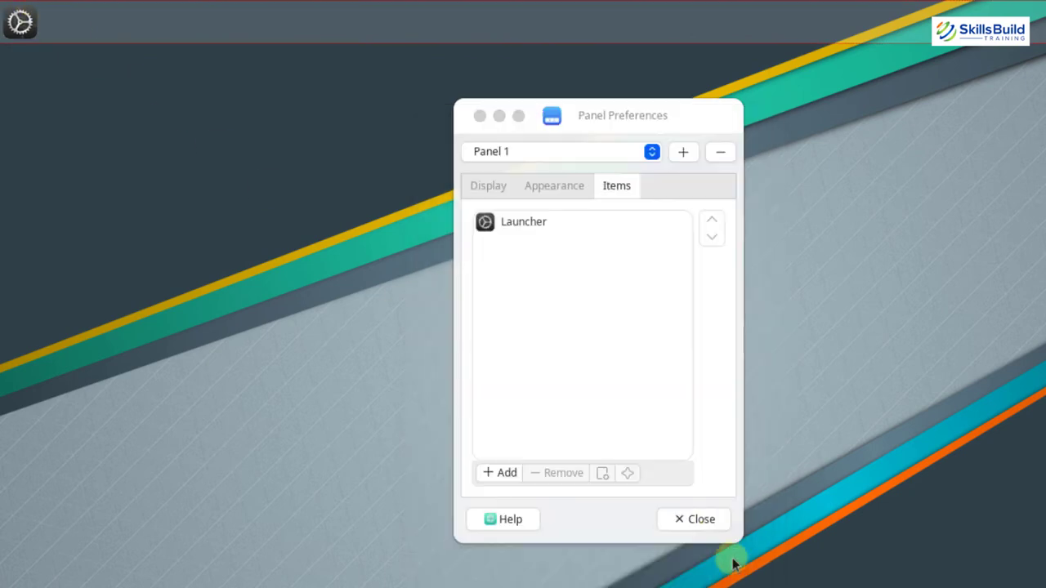
Step: Start a new entry in the panel's Launcher item with name Panther Launcher, comment Launcher and command panther_launcher
{"action": "left_click", "coordinate": [493, 233]}
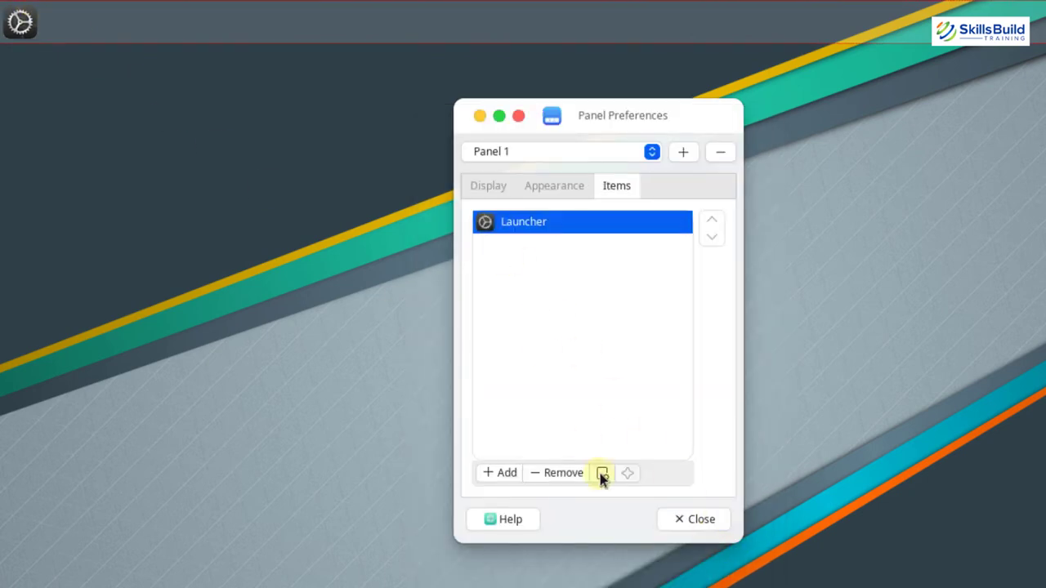
{"action": "left_click", "coordinate": [602, 473]}
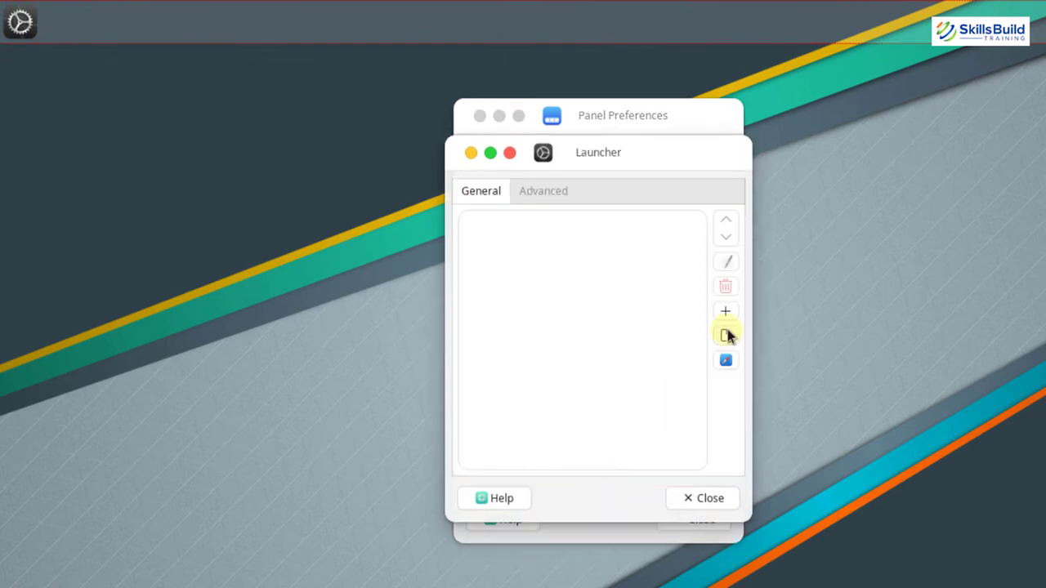
{"action": "left_click", "coordinate": [727, 336]}
{"action": "type", "text": "Panther Launcher"}
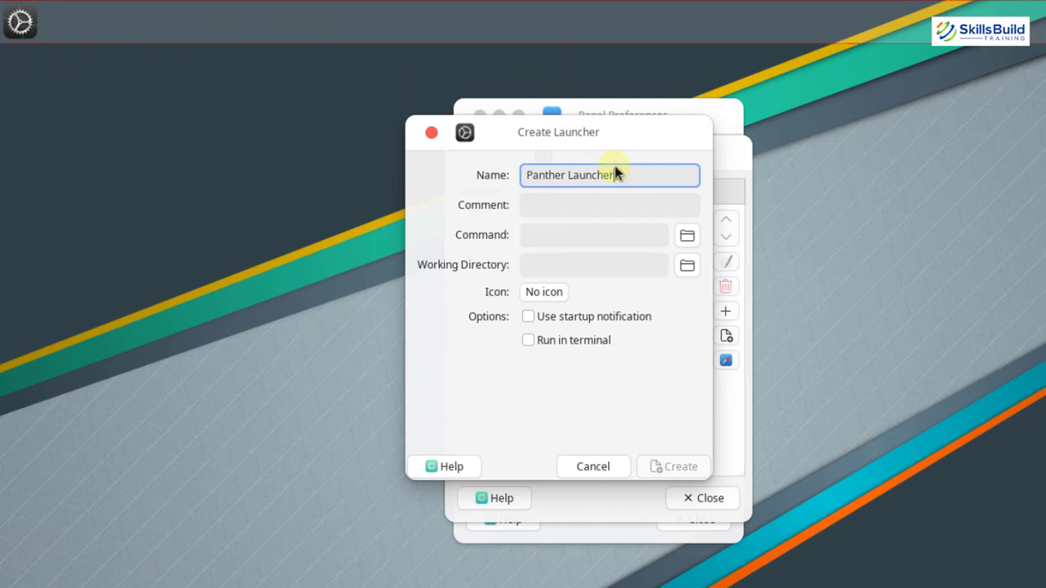
{"action": "left_click", "coordinate": [582, 208]}
{"action": "type", "text": "Launcher"}
{"action": "left_click", "coordinate": [577, 236]}
{"action": "type", "text": "pat"}
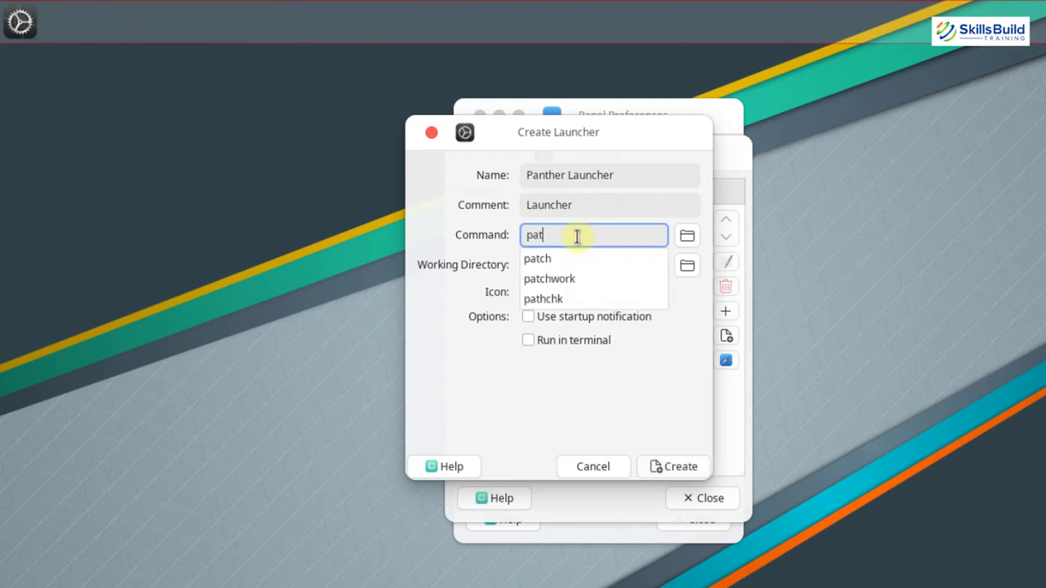
{"action": "key", "text": "BackSpace"}
{"action": "type", "text": "nther_launcher"}
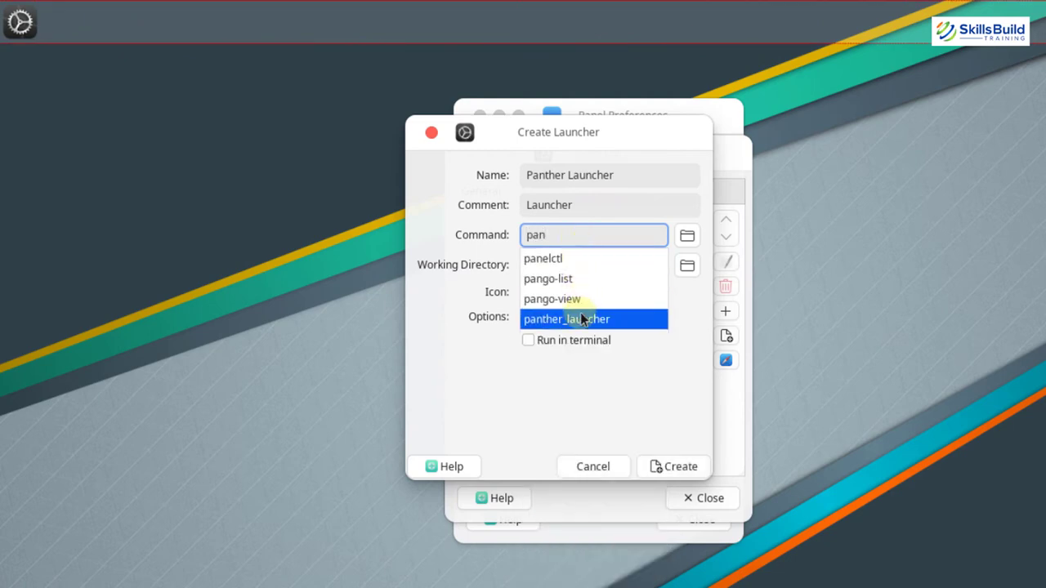
{"action": "left_click", "coordinate": [582, 320]}
{"action": "left_click", "coordinate": [582, 264]}
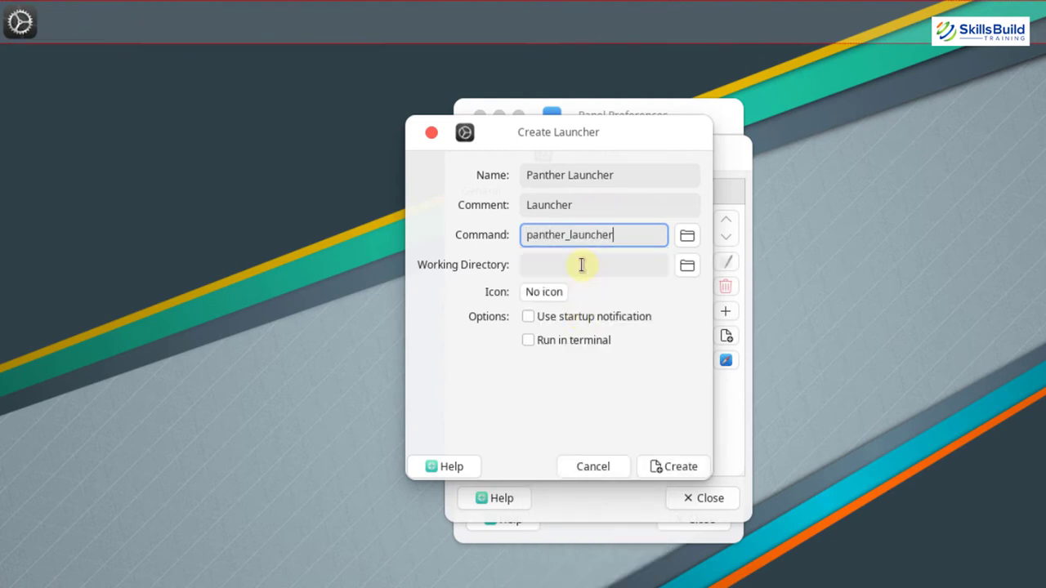
Step: Search all icons for start, assign the start-here Apple icon to the launcher entry, and create the entry
{"action": "left_click", "coordinate": [556, 294]}
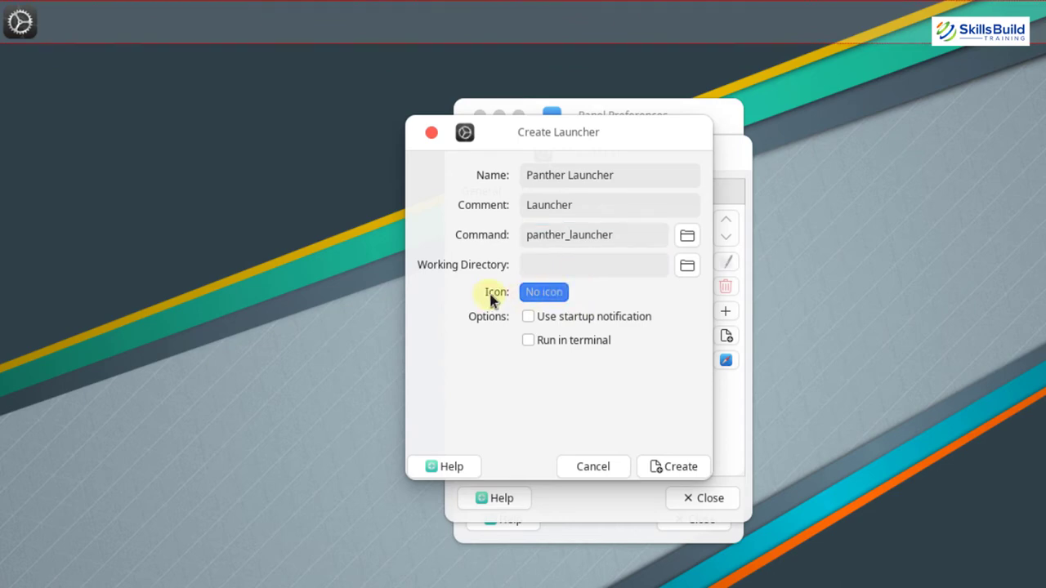
{"action": "left_click", "coordinate": [557, 291]}
{"action": "left_click", "coordinate": [539, 112]}
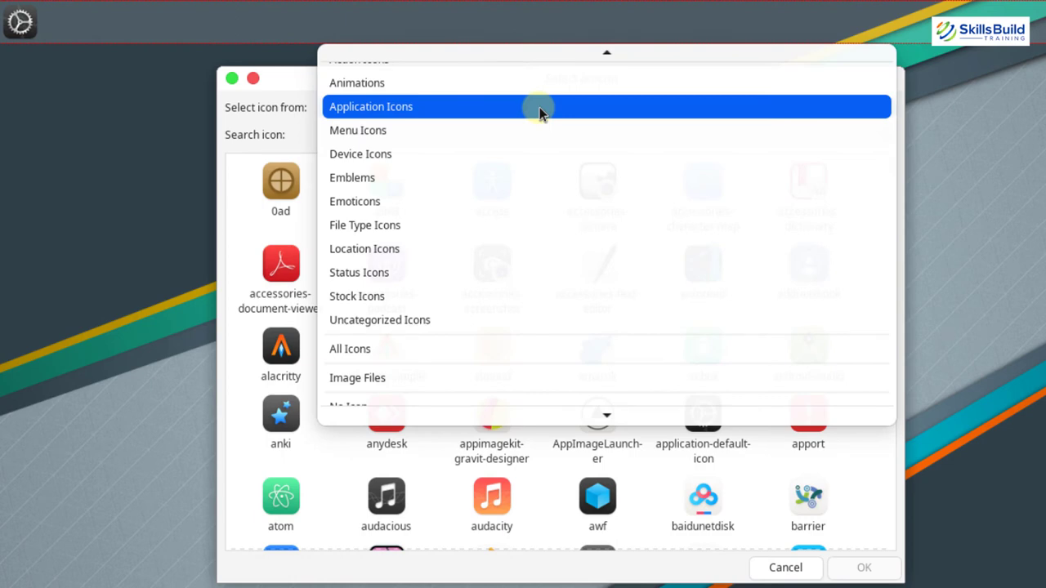
{"action": "key", "text": "Escape"}
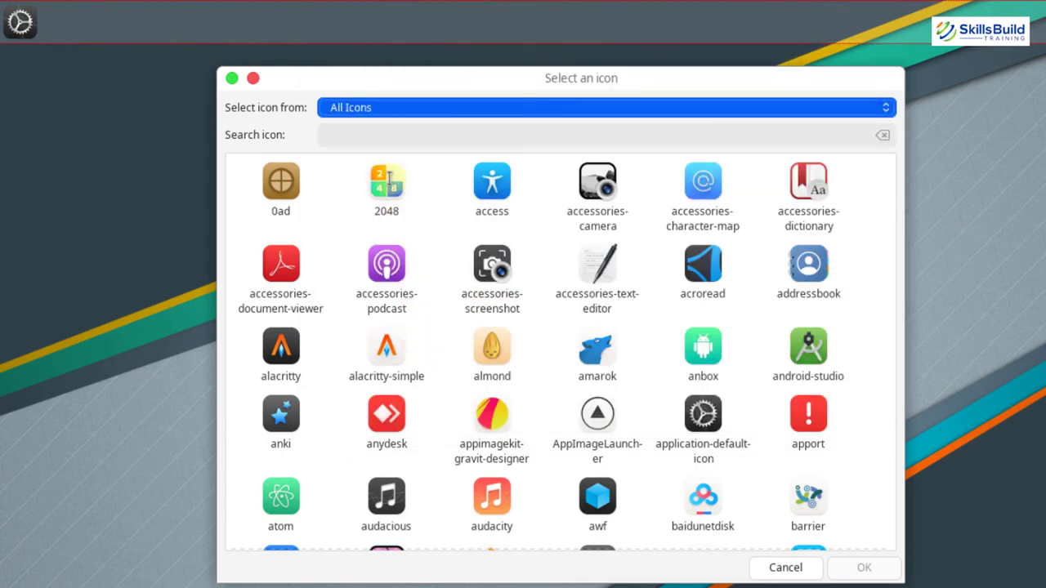
{"action": "left_click", "coordinate": [383, 140]}
{"action": "type", "text": "start"}
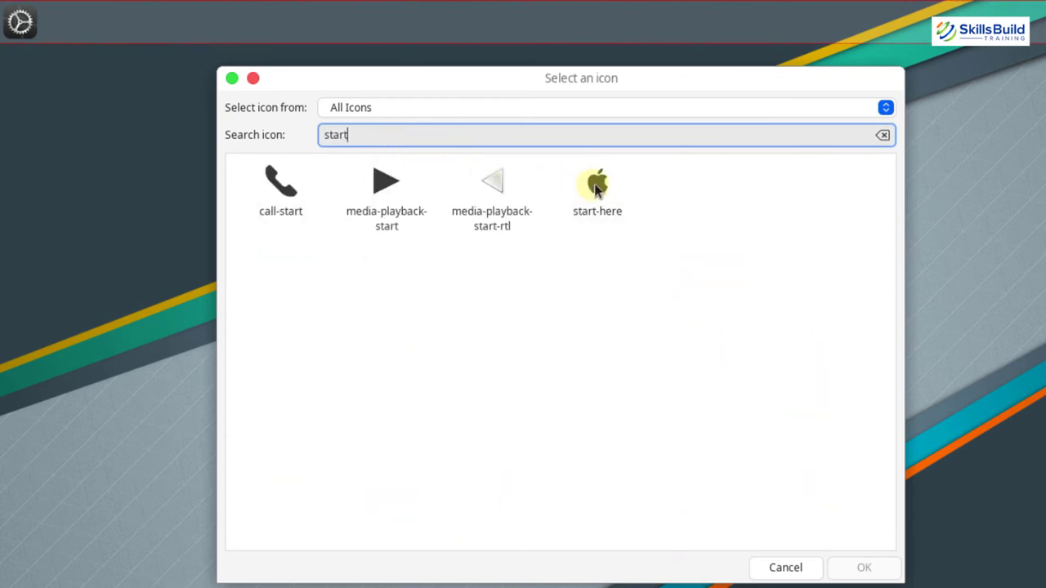
{"action": "left_click", "coordinate": [597, 189]}
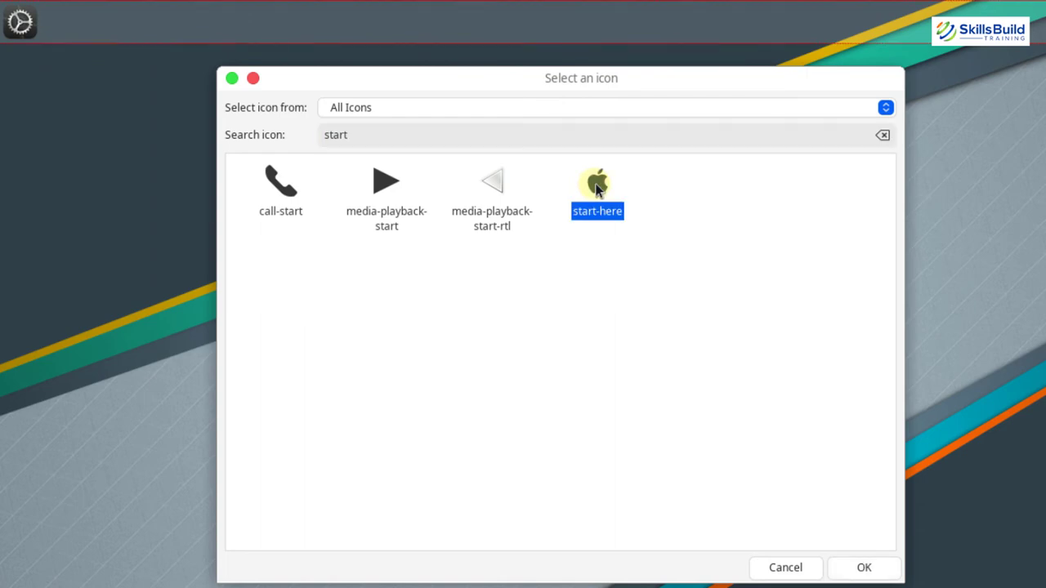
{"action": "left_click", "coordinate": [850, 570]}
{"action": "left_click", "coordinate": [674, 467]}
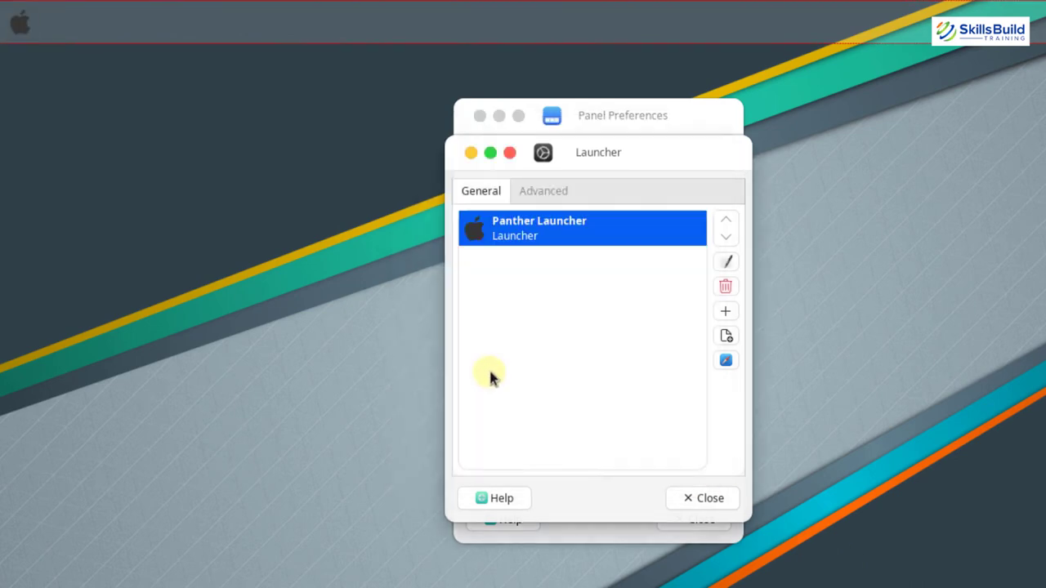
Step: Test the Apple launcher on the new panel by opening and dismissing its application menu, and close the launcher settings
{"action": "left_click", "coordinate": [24, 19]}
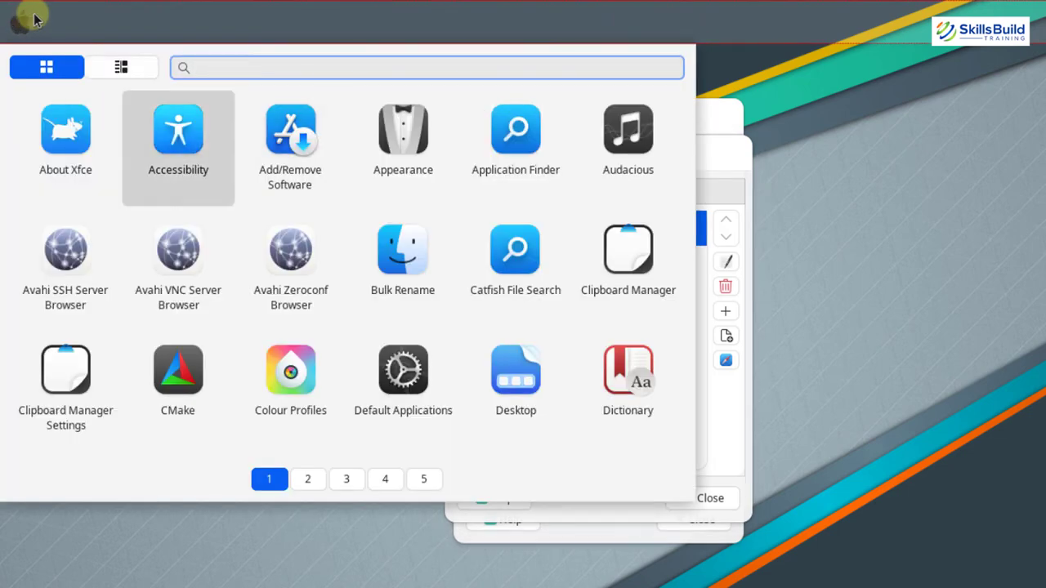
{"action": "left_click", "coordinate": [56, 20]}
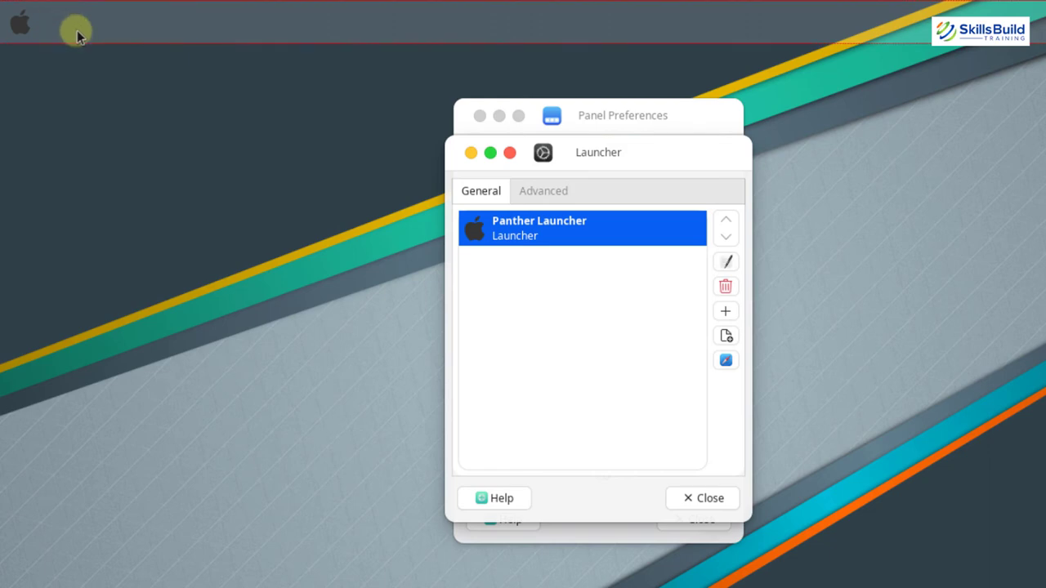
{"action": "left_click", "coordinate": [701, 499]}
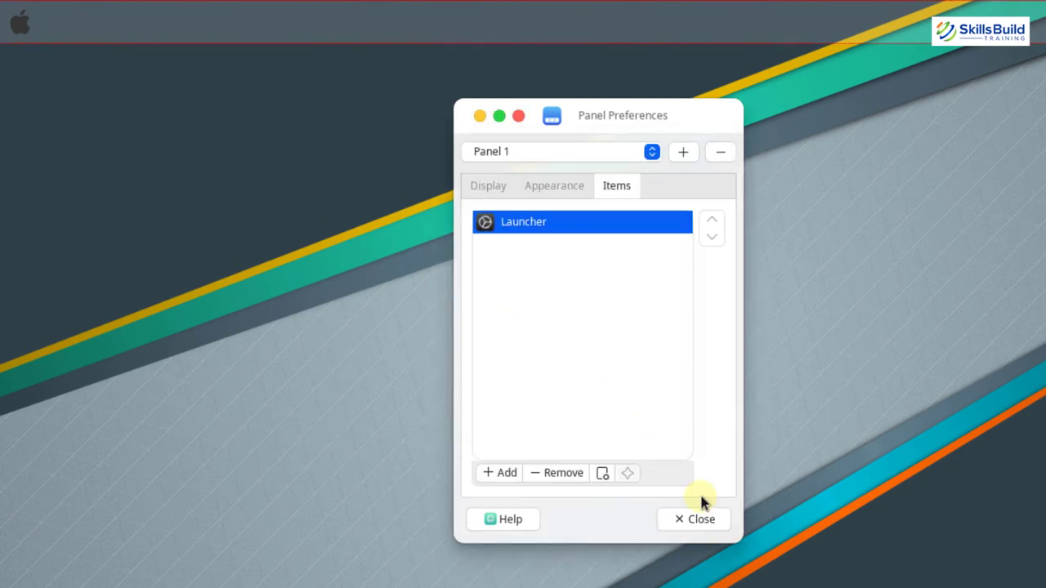
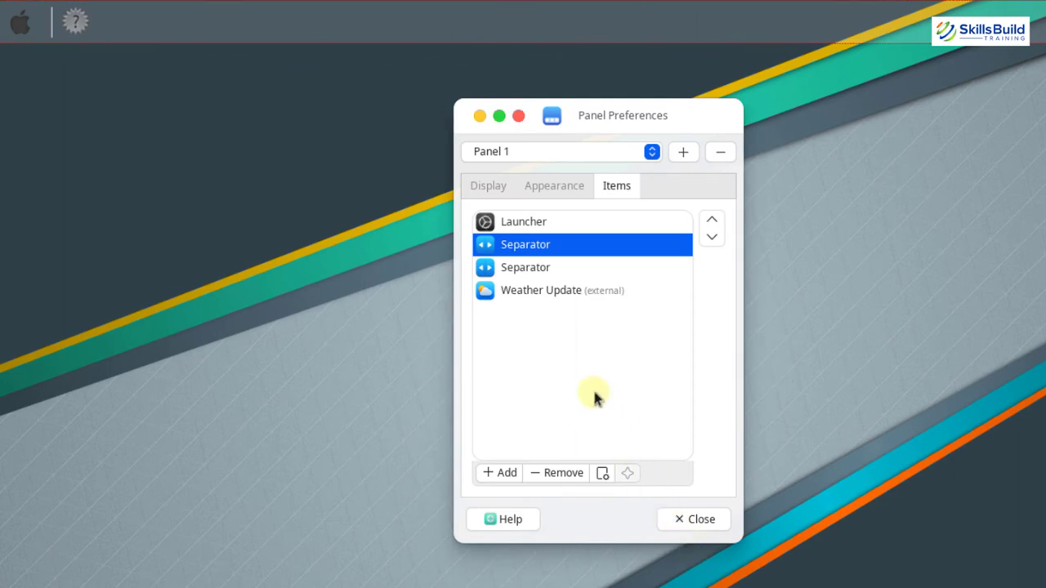
Step: Move Weather Update between the two separators in Panel 1 and set the last separator's style to Transparent
{"action": "left_click_drag", "start_coordinate": [529, 293], "coordinate": [532, 245]}
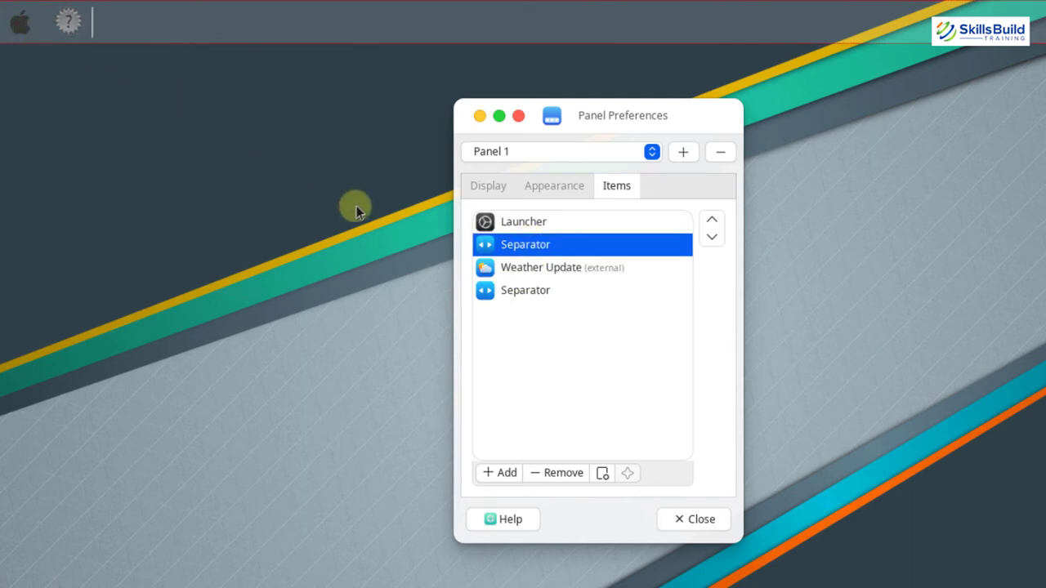
{"action": "left_click", "coordinate": [512, 292]}
{"action": "double_click", "coordinate": [513, 292]}
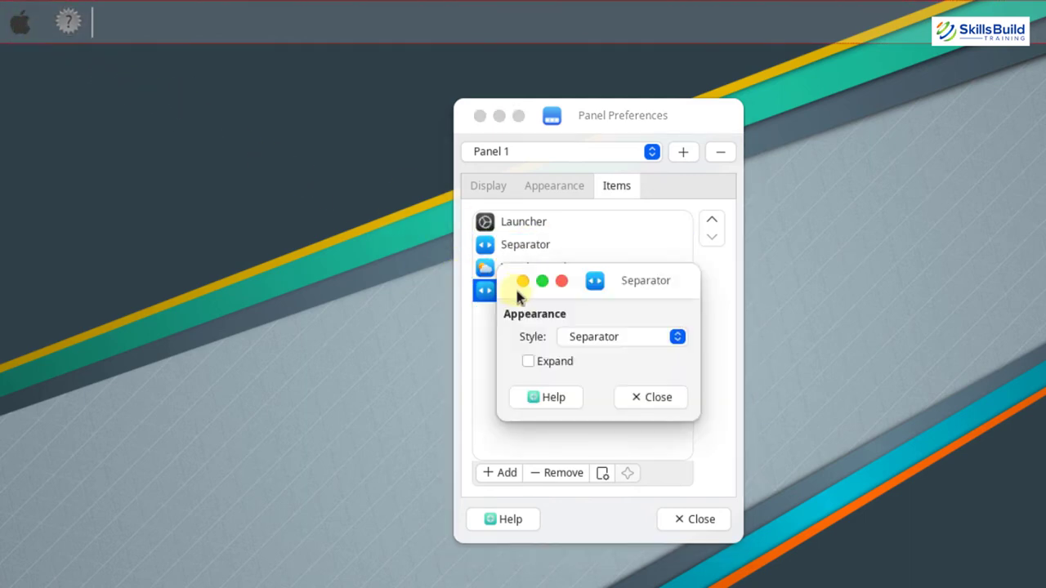
{"action": "left_click", "coordinate": [619, 339]}
{"action": "left_click", "coordinate": [603, 313]}
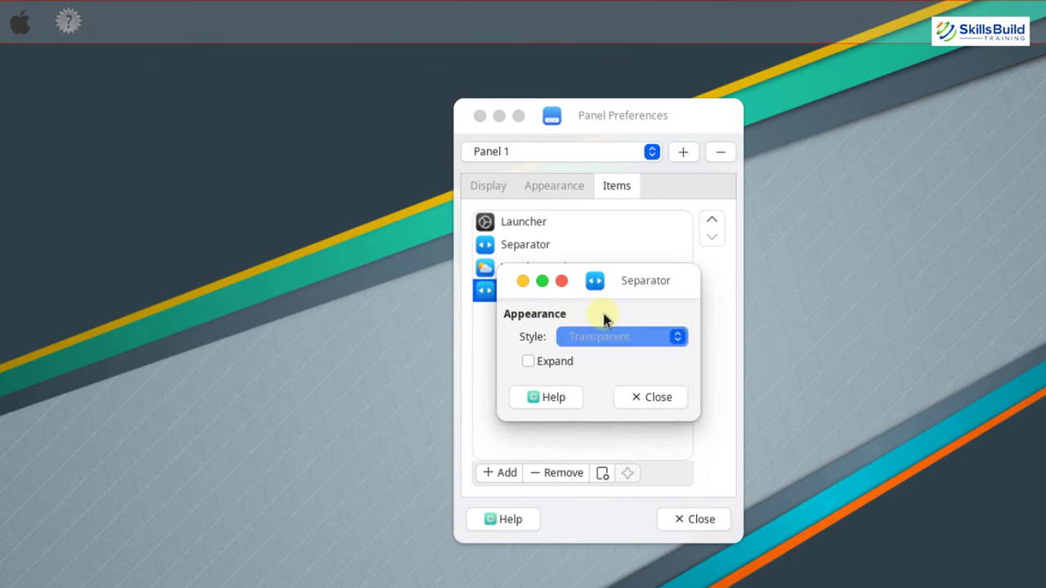
{"action": "left_click", "coordinate": [668, 399]}
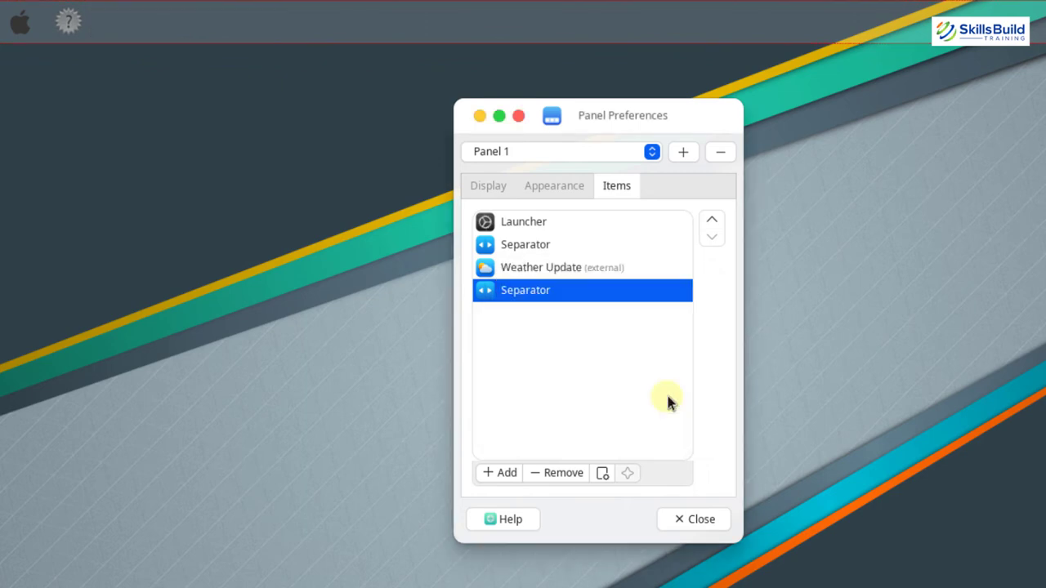
Step: Search the new panel items for time, add the Clock item to Panel 1, and close the list of new items
{"action": "left_click", "coordinate": [506, 473]}
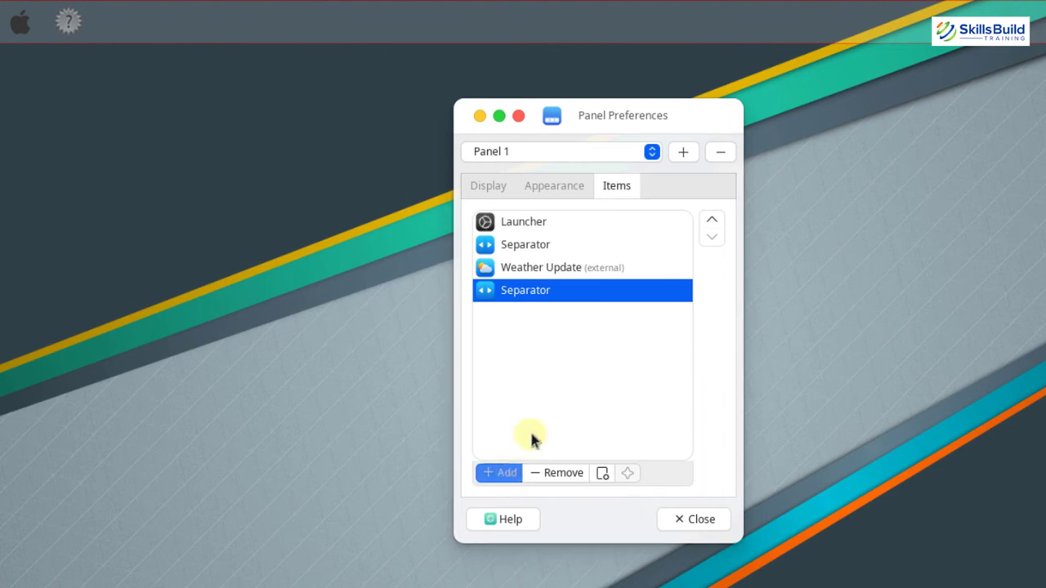
{"action": "type", "text": "time"}
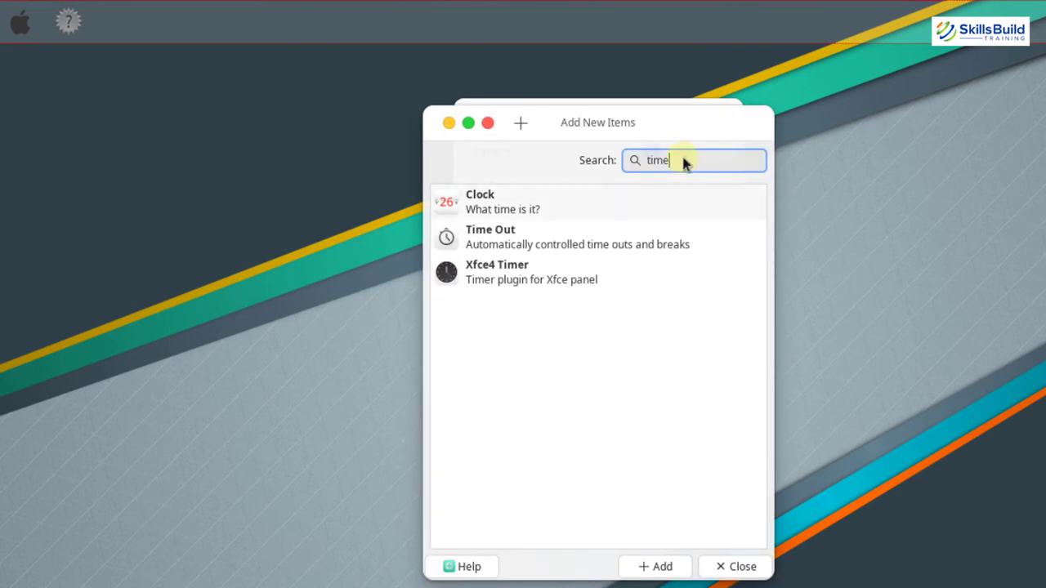
{"action": "left_click", "coordinate": [483, 209]}
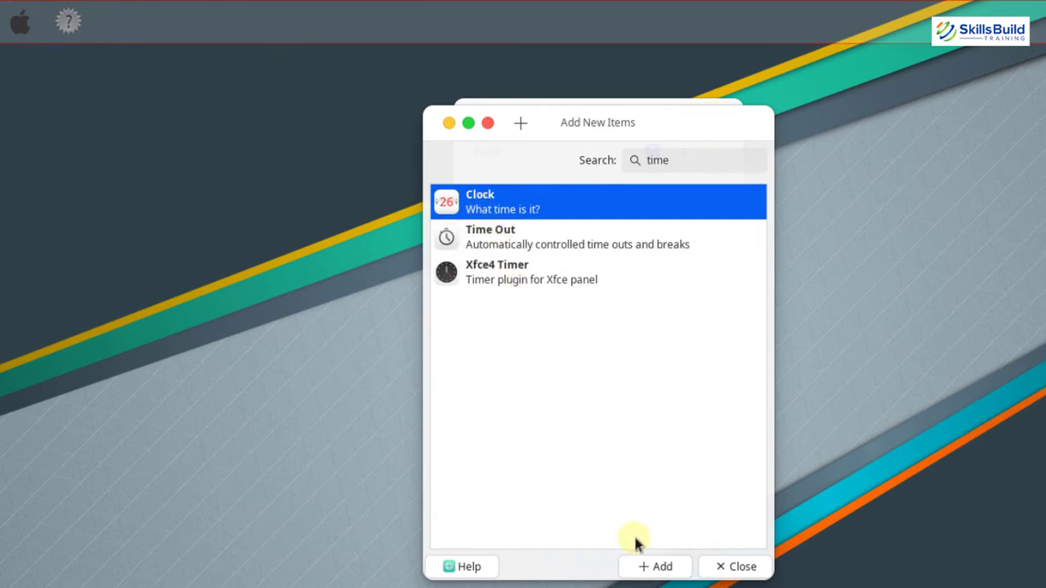
{"action": "left_click", "coordinate": [653, 566]}
{"action": "left_click", "coordinate": [733, 567]}
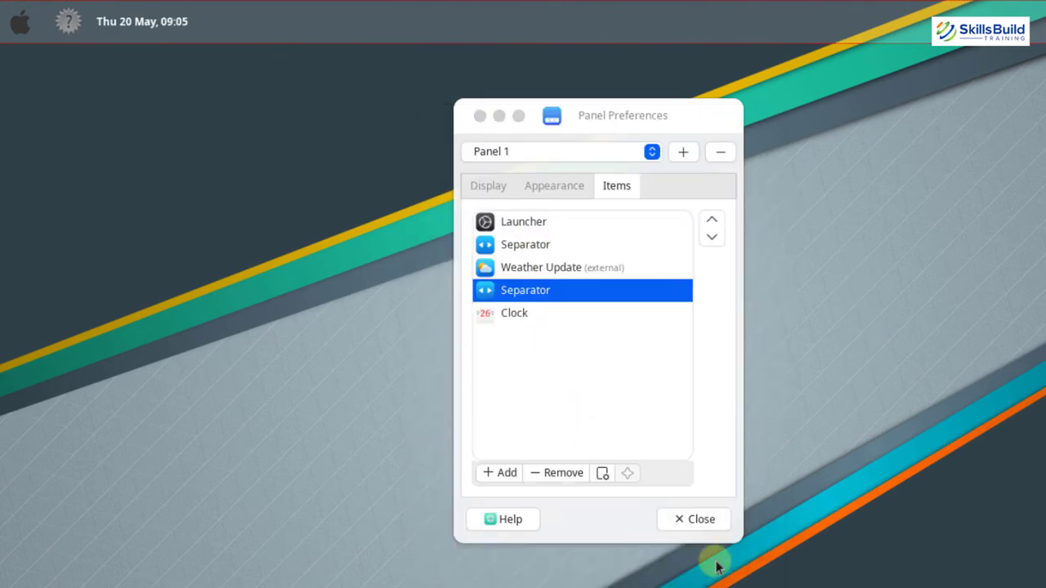
{"action": "left_click", "coordinate": [142, 28]}
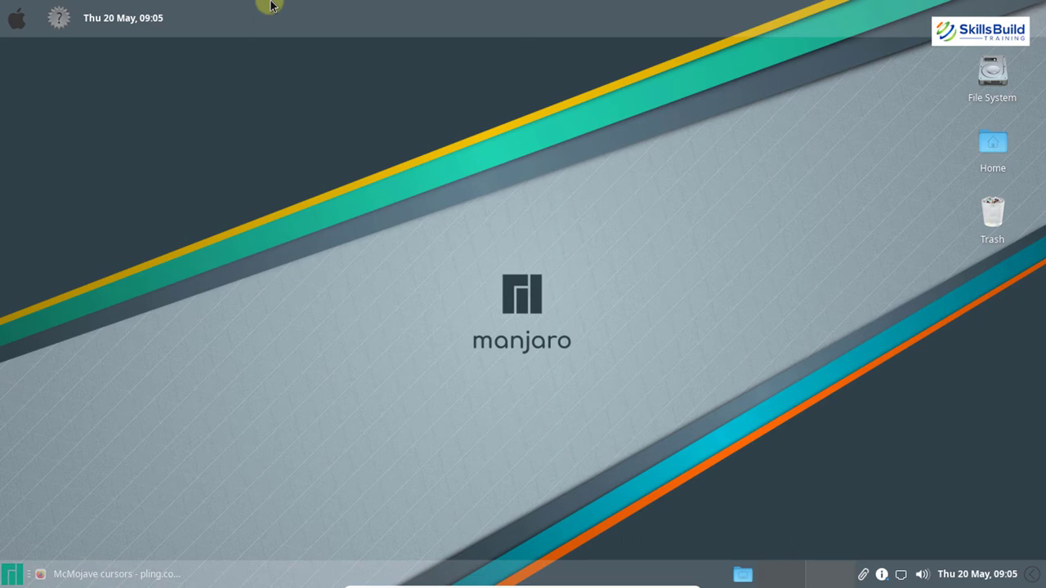
Step: Remove Panel 0 along the lower edge of the desktop and close the panel preferences
{"action": "right_click", "coordinate": [368, 564]}
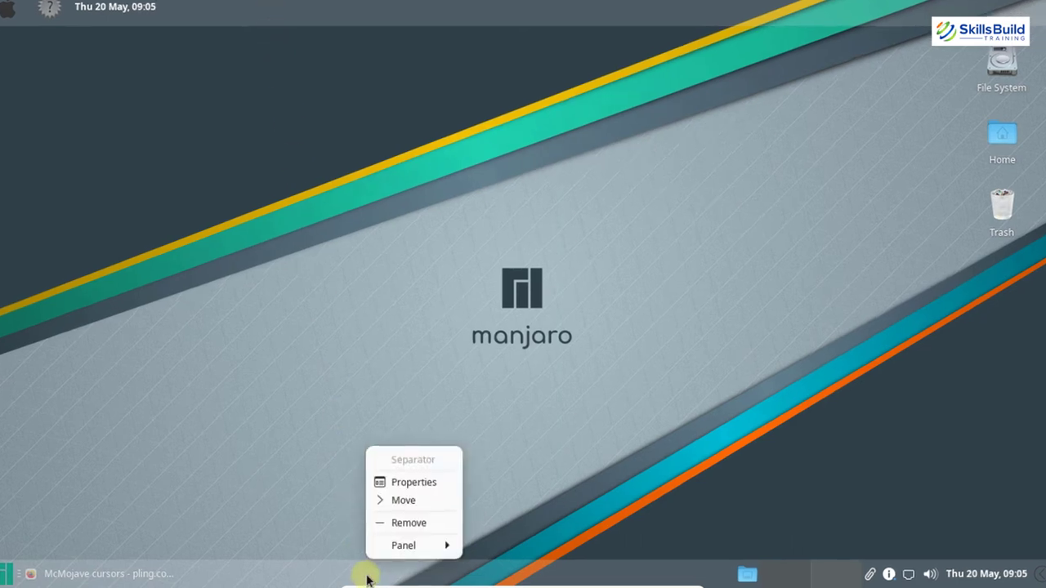
{"action": "mouse_move", "coordinate": [308, 524]}
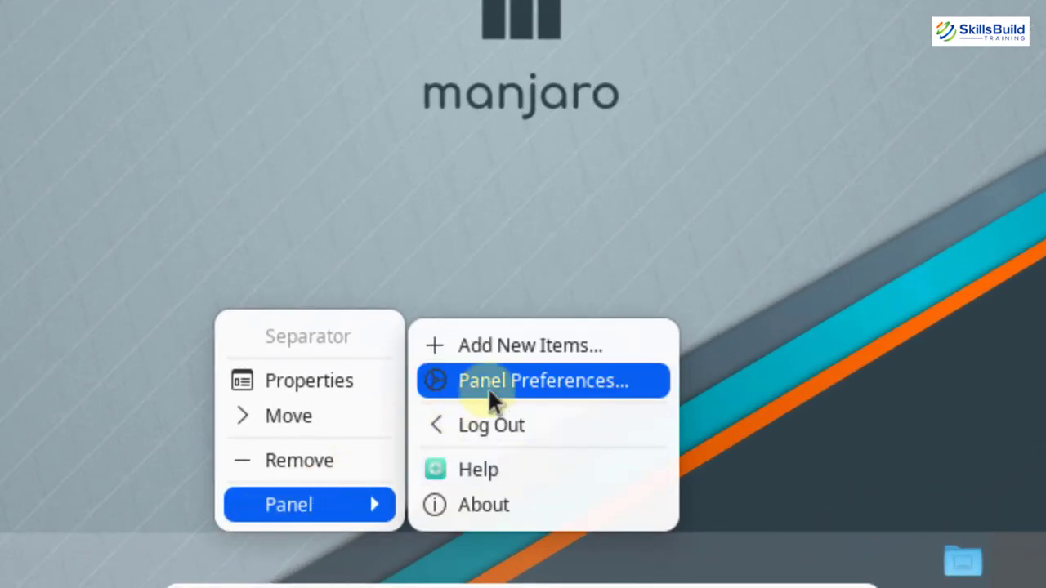
{"action": "left_click", "coordinate": [490, 384]}
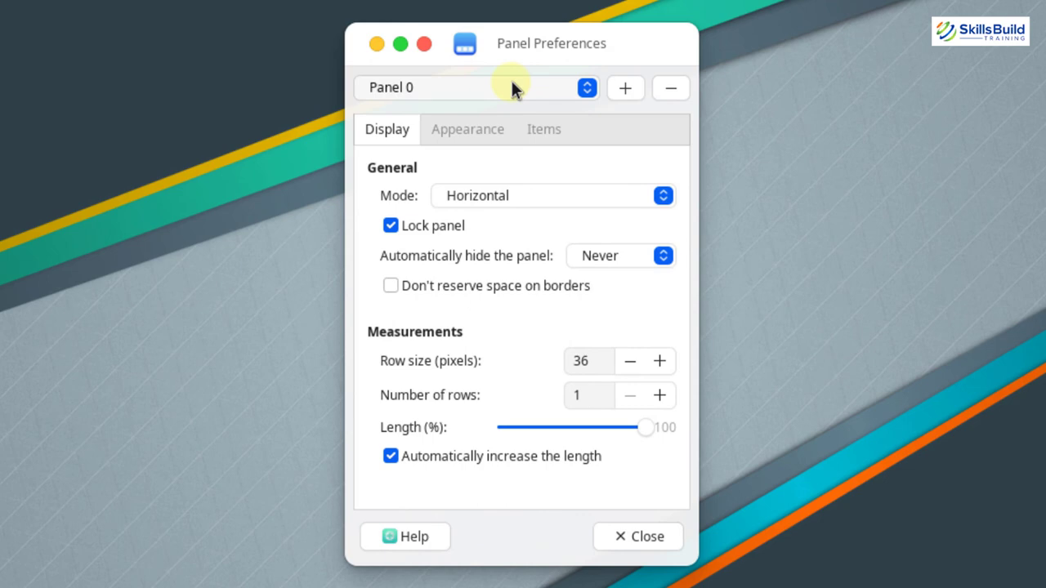
{"action": "left_click", "coordinate": [667, 91]}
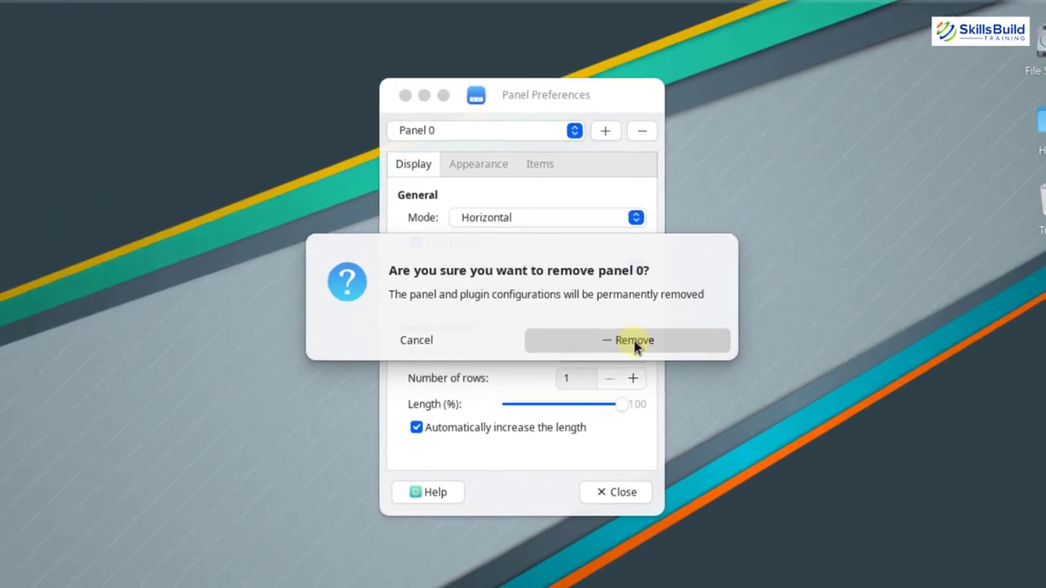
{"action": "left_click", "coordinate": [658, 347]}
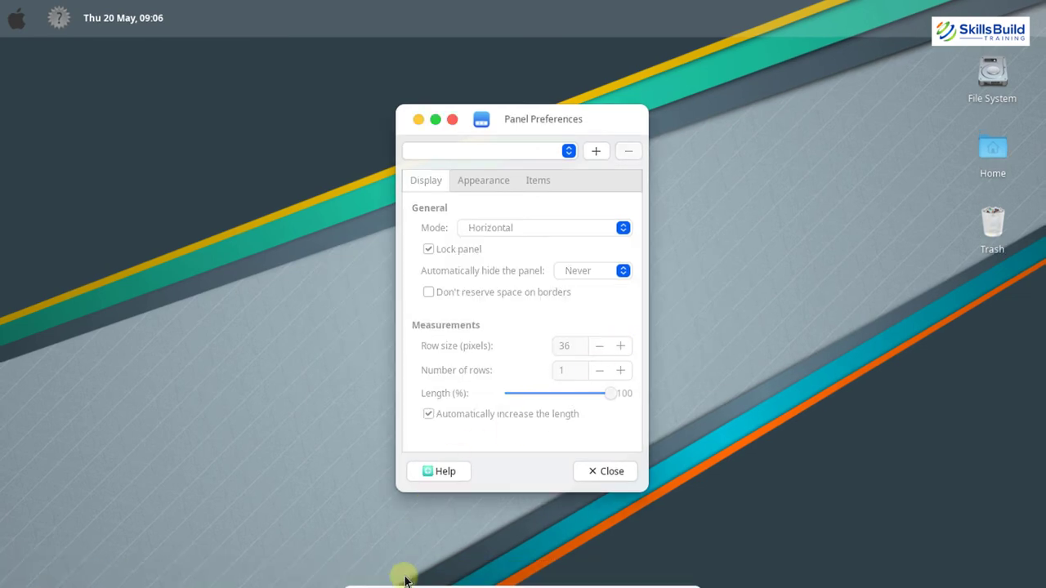
{"action": "left_click", "coordinate": [604, 473]}
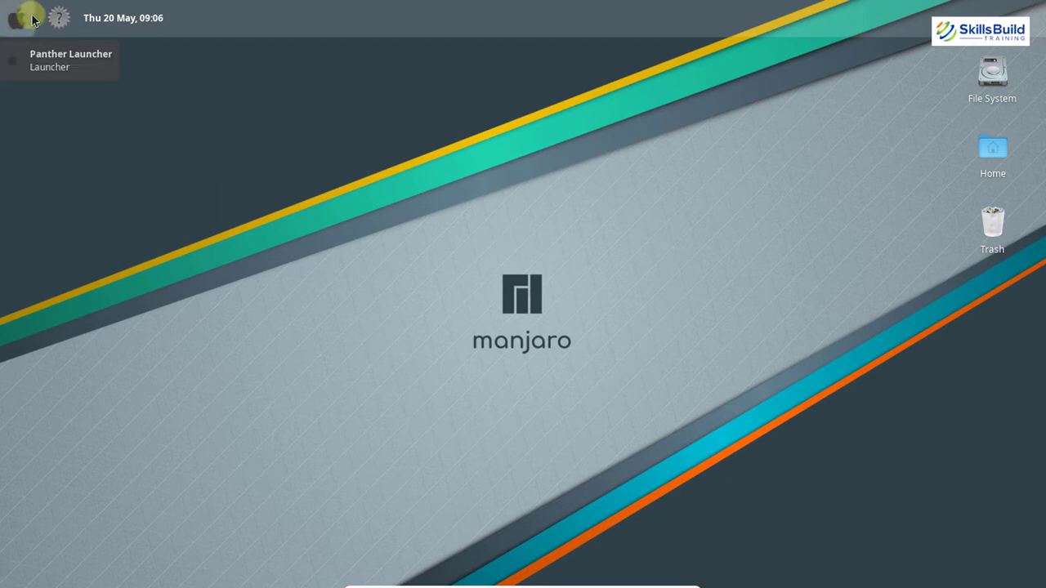
Step: Open the commands text file from the Documents folder in Home
{"action": "double_click", "coordinate": [990, 146]}
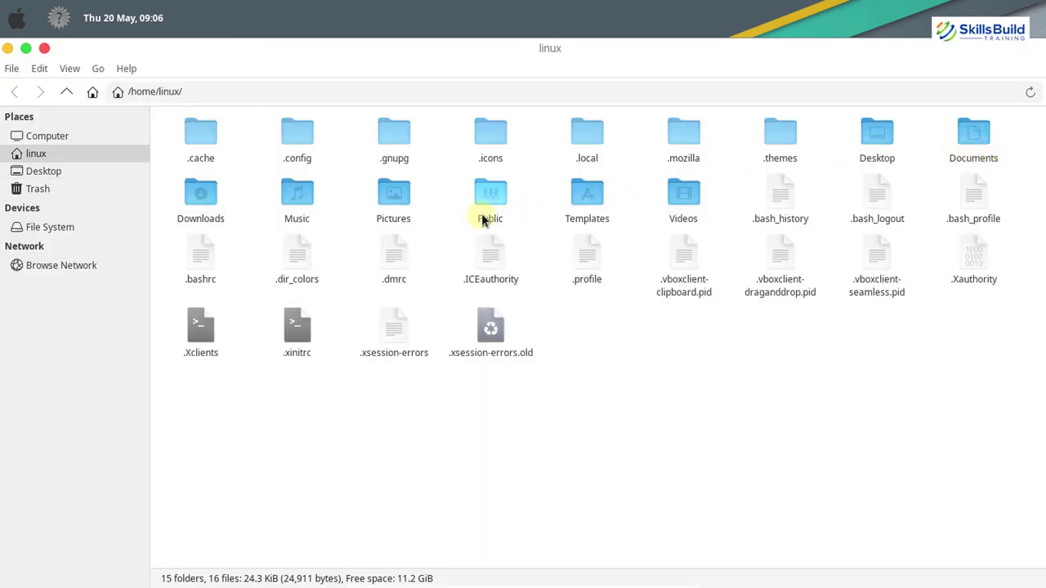
{"action": "double_click", "coordinate": [968, 130]}
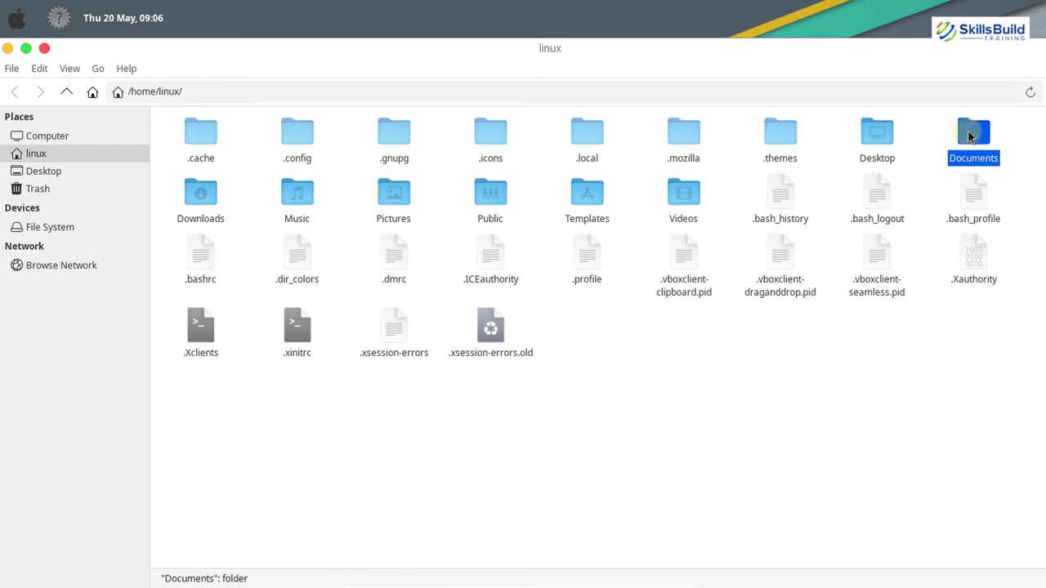
{"action": "left_click", "coordinate": [304, 141]}
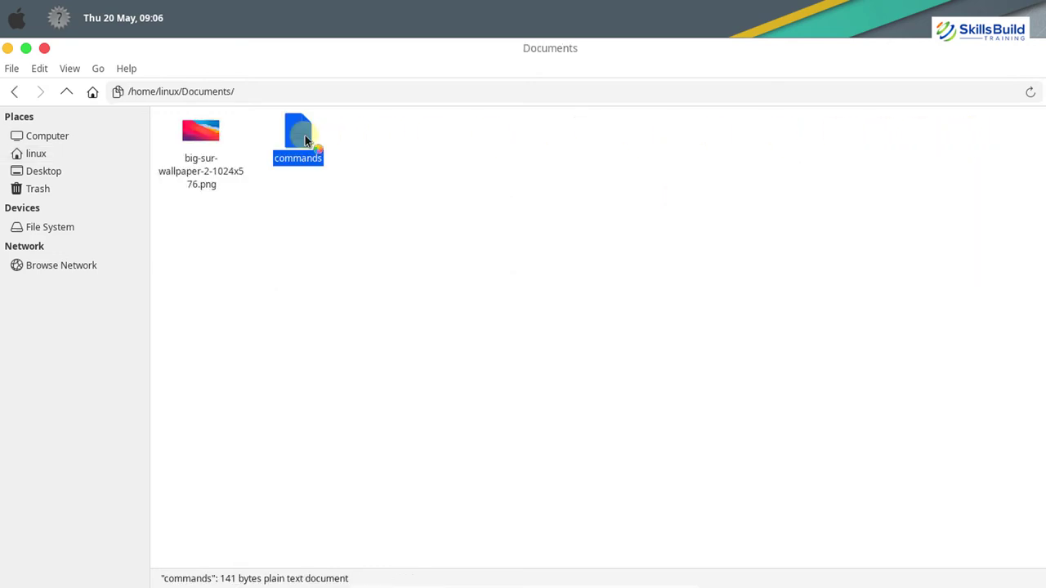
{"action": "double_click", "coordinate": [303, 141]}
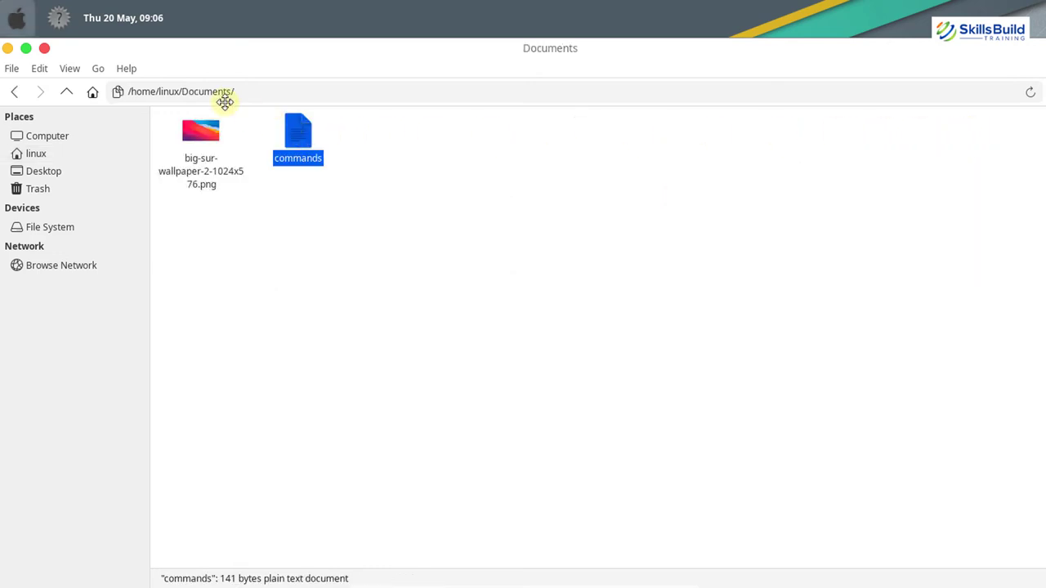
Step: Launch a terminal from the Apple launcher and place its window below the lines of the commands file
{"action": "left_click", "coordinate": [14, 21]}
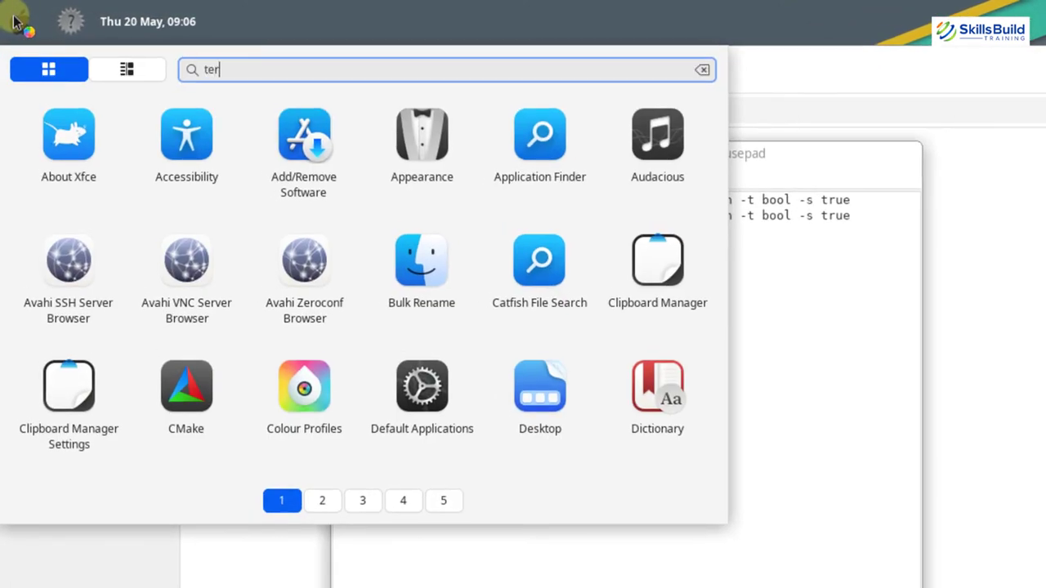
{"action": "type", "text": "terminal"}
{"action": "key", "text": "Escape"}
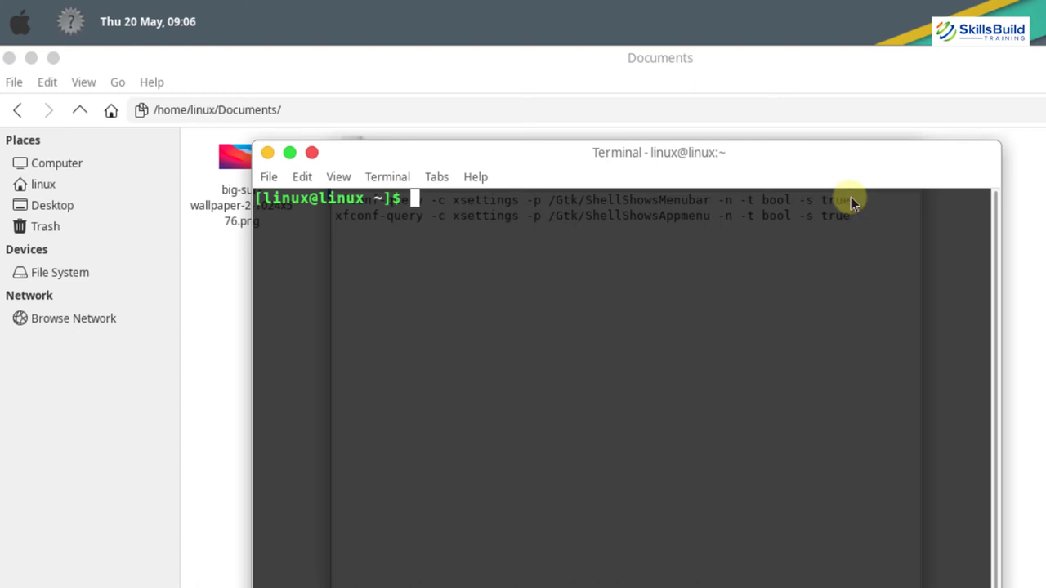
{"action": "left_click_drag", "start_coordinate": [745, 170], "coordinate": [746, 251]}
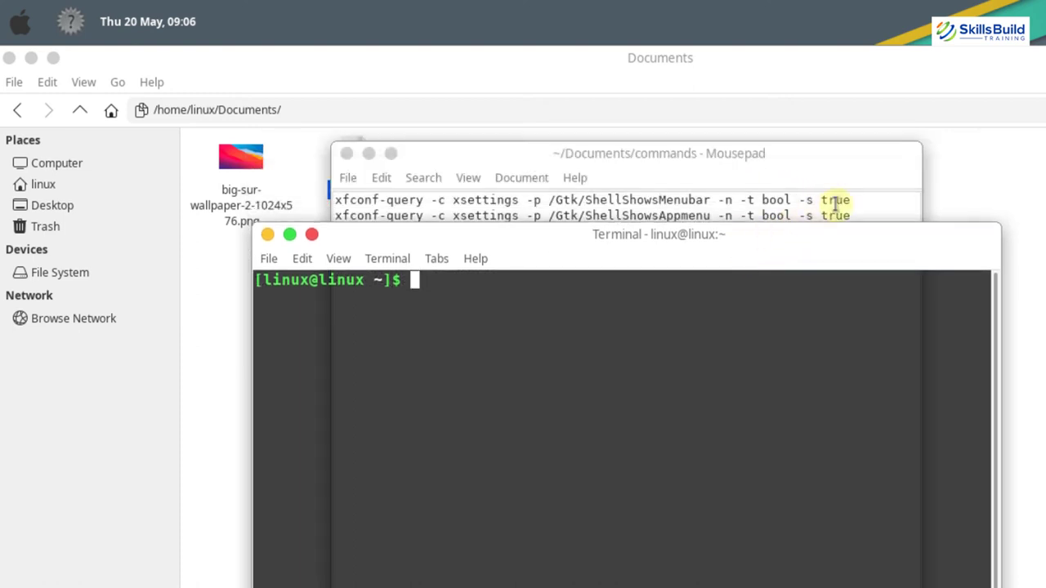
Step: Copy the xfconf-query line for /Gtk/ShellShowsMenubar from the commands file and run it in the terminal
{"action": "left_click_drag", "start_coordinate": [854, 197], "coordinate": [327, 198]}
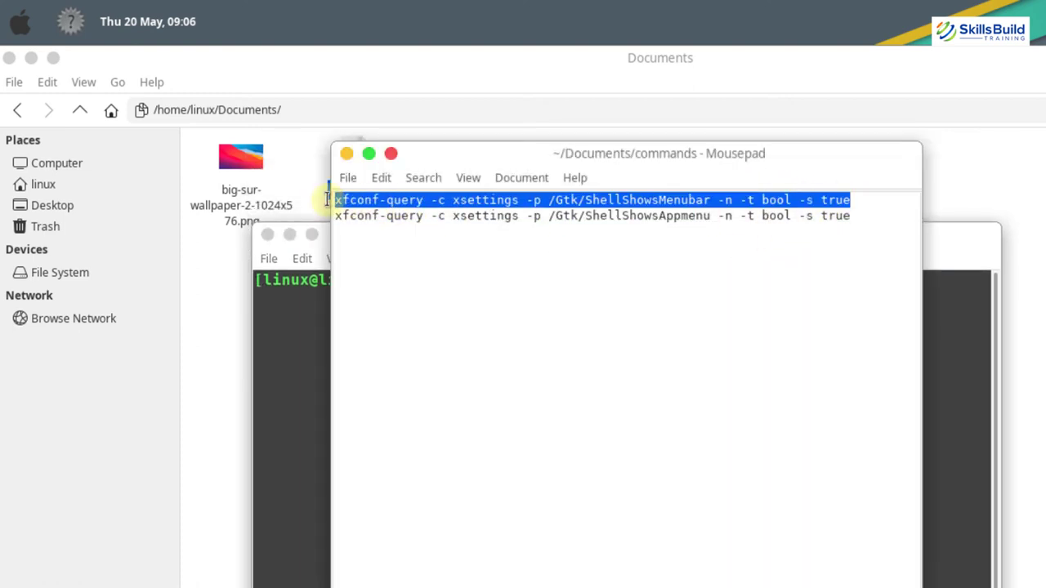
{"action": "key", "text": "ctrl+c"}
{"action": "left_click", "coordinate": [369, 154]}
{"action": "key", "text": "ctrl+shift+v"}
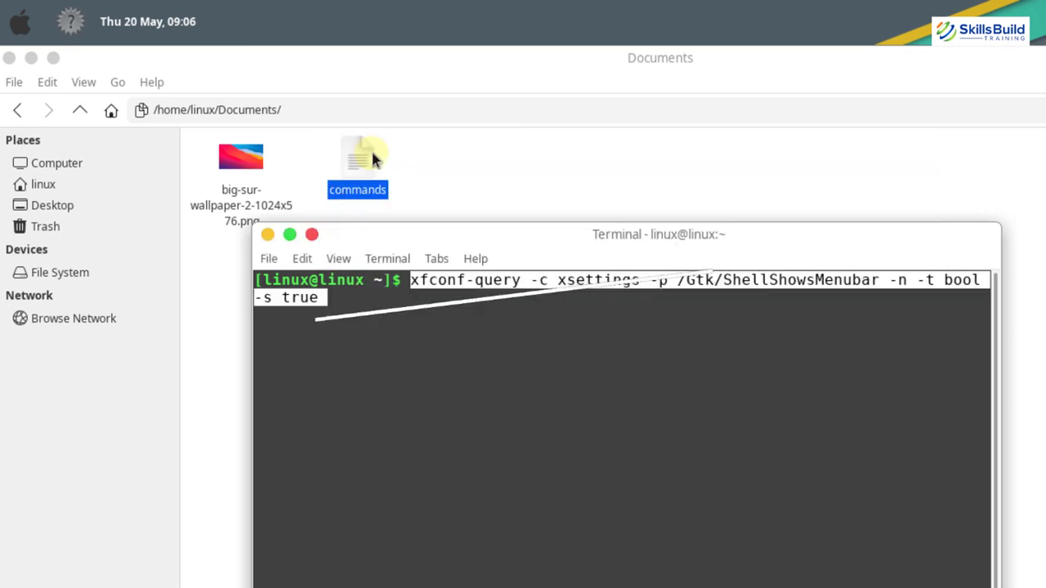
{"action": "key", "text": "Return"}
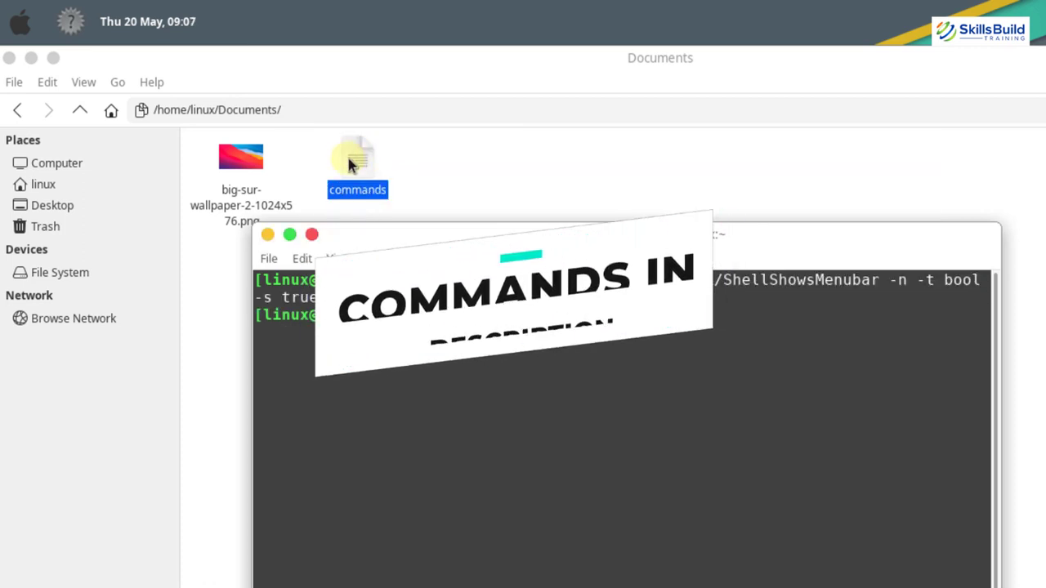
Step: Copy the xfconf-query line for /Gtk/ShellShowsAppmenu from the commands file and run it in the terminal
{"action": "left_click", "coordinate": [348, 157]}
{"action": "double_click", "coordinate": [348, 163]}
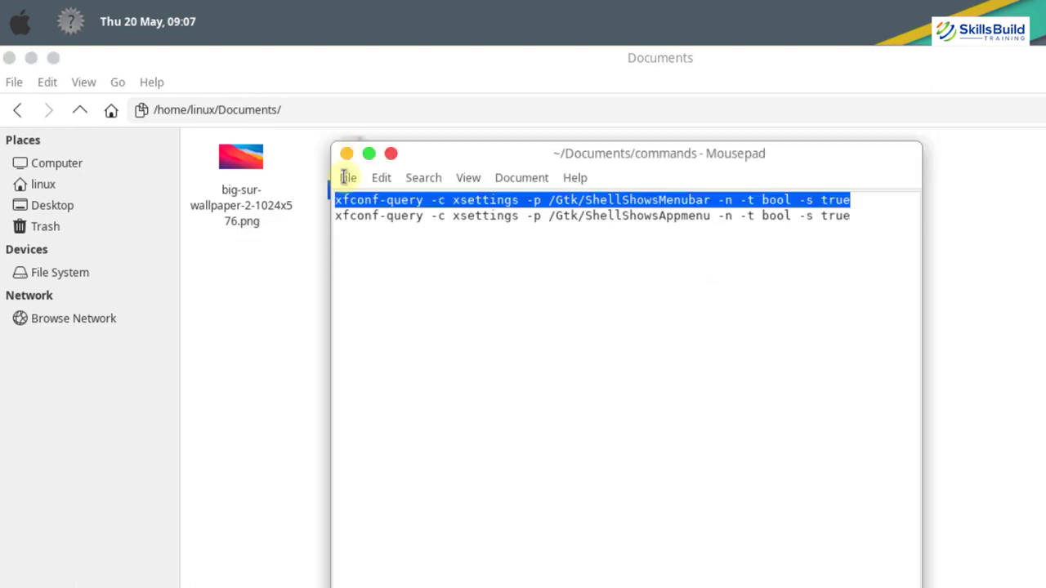
{"action": "left_click_drag", "start_coordinate": [341, 215], "coordinate": [878, 218]}
{"action": "key", "text": "ctrl+q"}
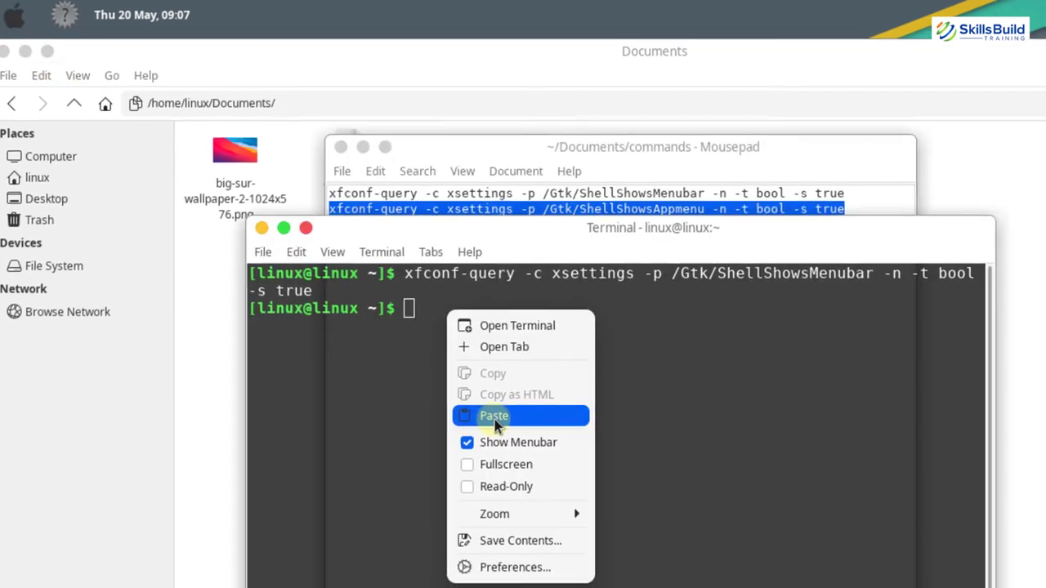
{"action": "left_click", "coordinate": [497, 416]}
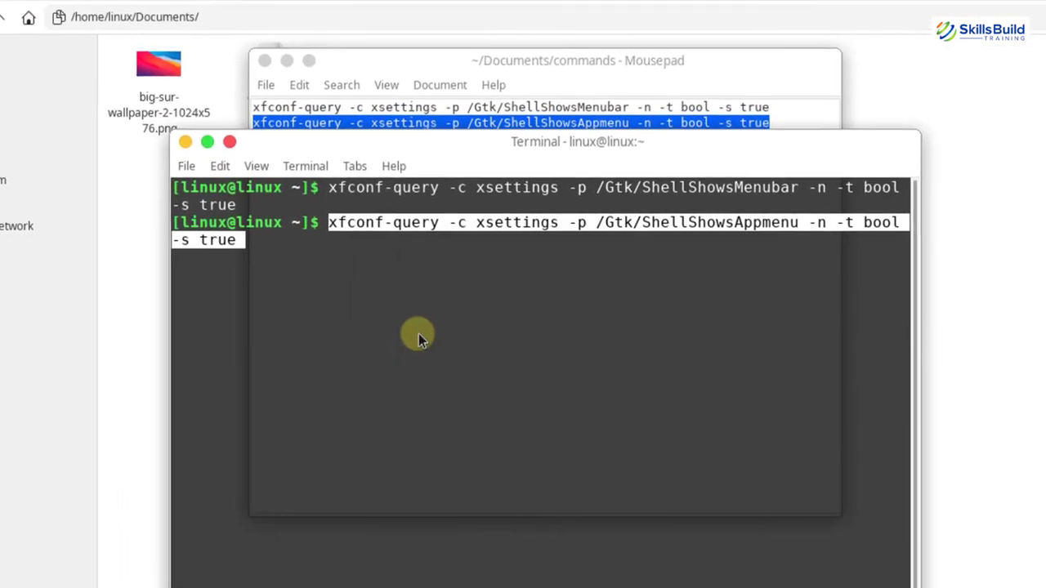
{"action": "key", "text": "Return"}
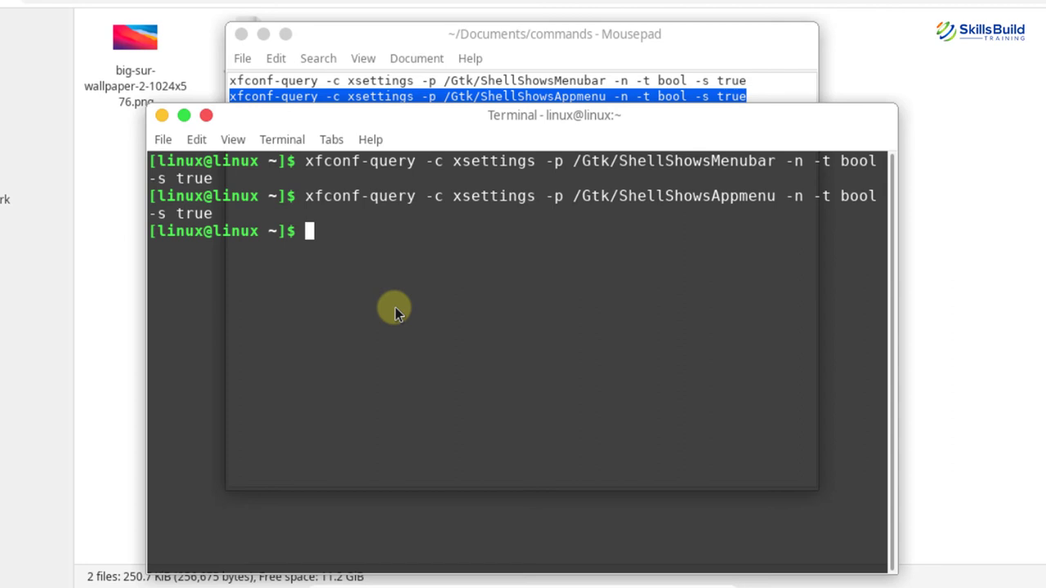
Step: Close the terminal, the commands file and the Documents folder window
{"action": "left_click", "coordinate": [210, 117]}
{"action": "left_click", "coordinate": [285, 34]}
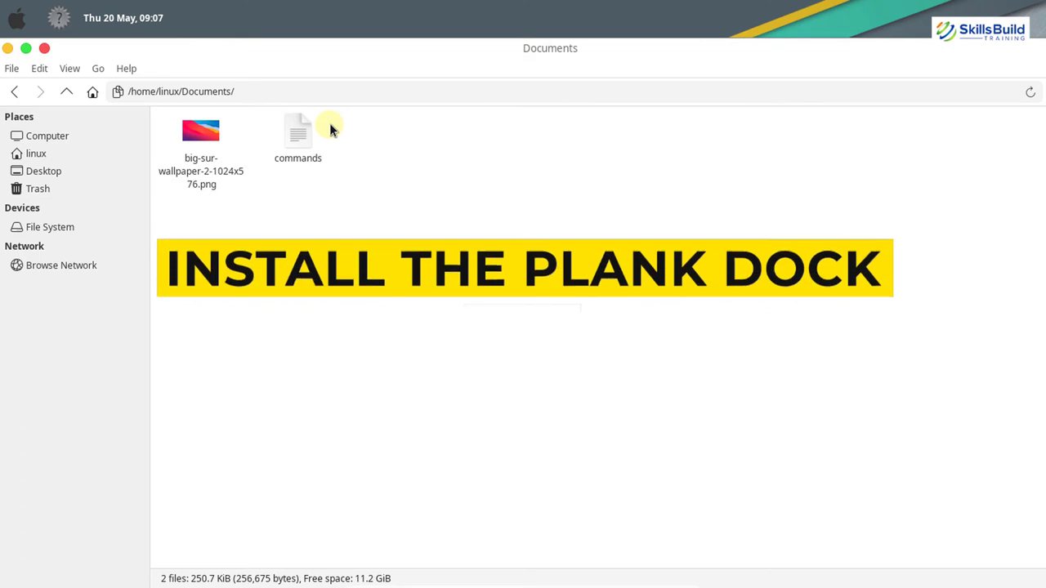
{"action": "left_click", "coordinate": [43, 49]}
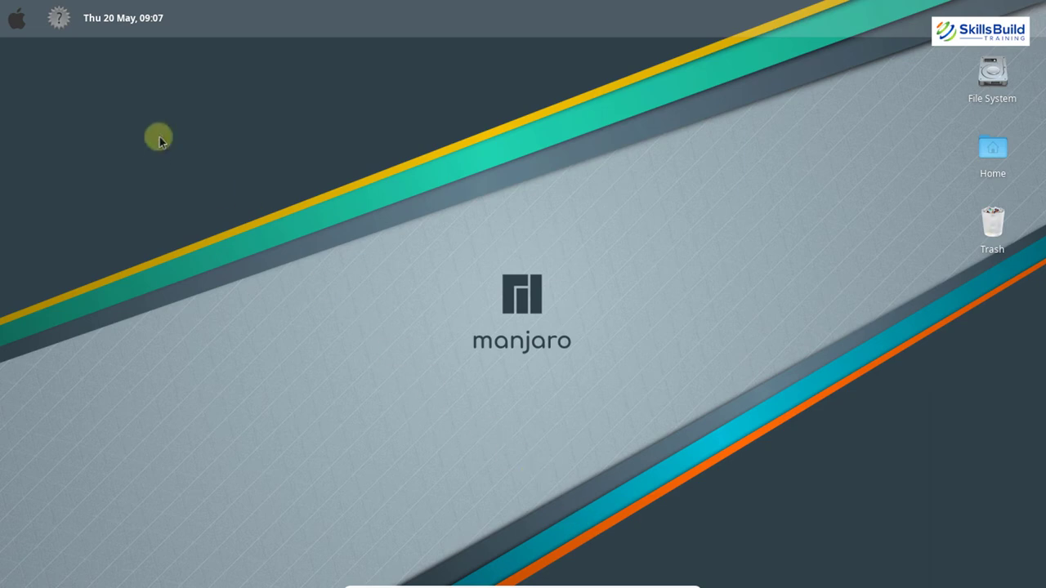
Step: Launch Add/Remove Software from the Apple launcher and search the packages for plank
{"action": "left_click", "coordinate": [22, 19]}
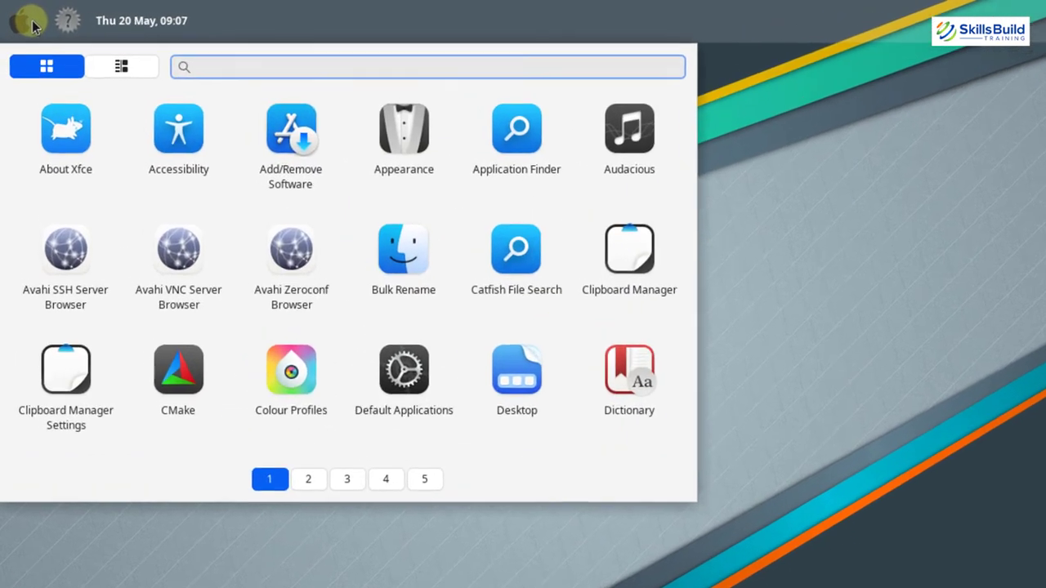
{"action": "type", "text": "a"}
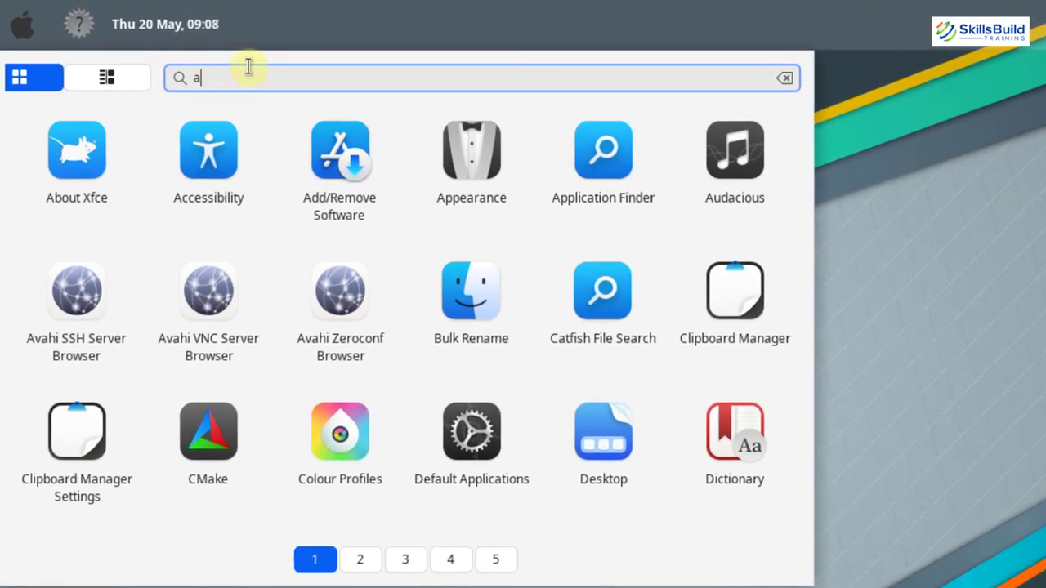
{"action": "type", "text": "dd"}
{"action": "left_click", "coordinate": [255, 159]}
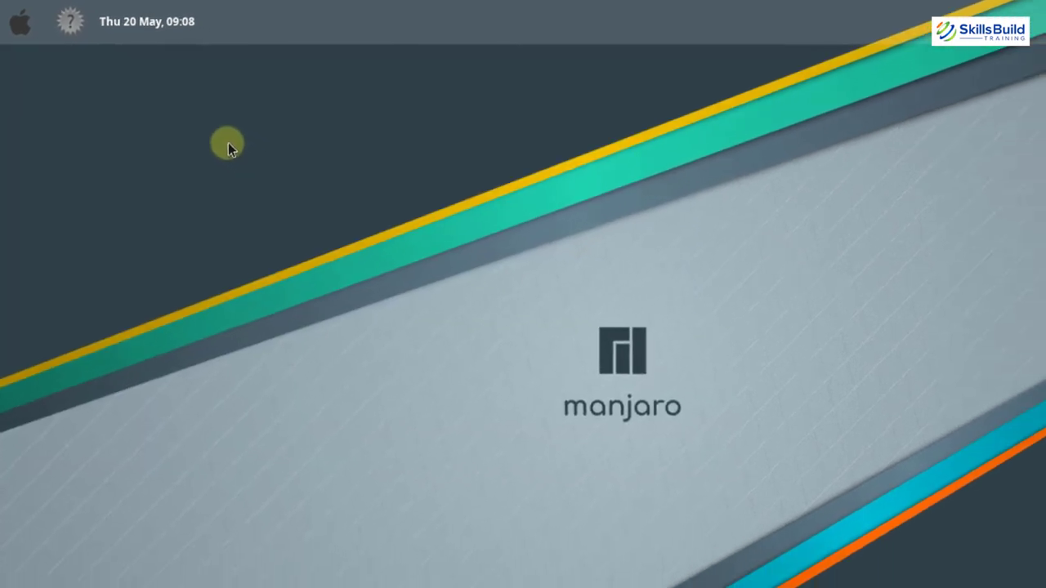
{"action": "type", "text": "plank"}
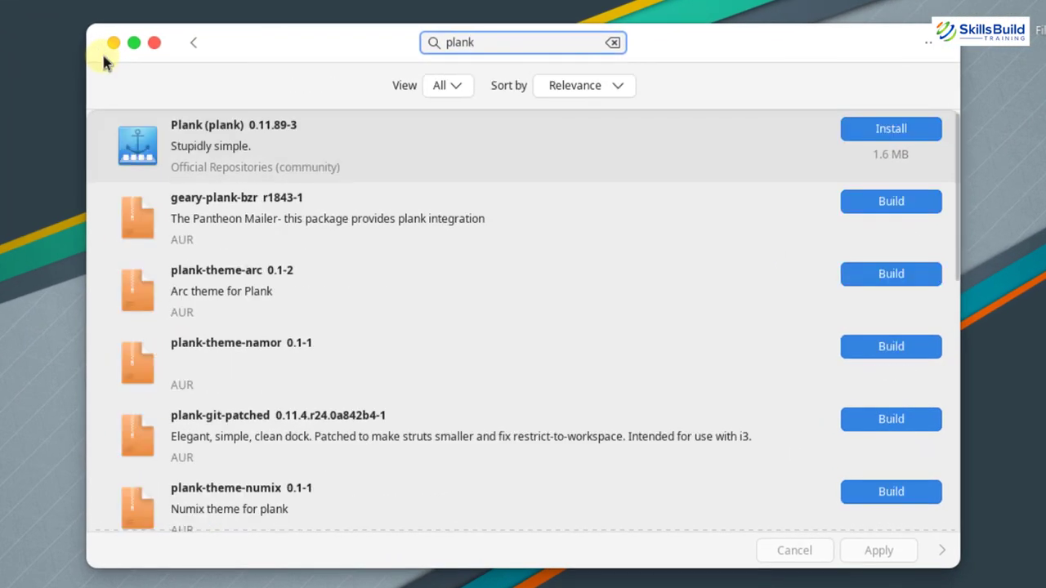
Step: Install the Plank package from the official repositories, entering the account password to authenticate and applying the transaction
{"action": "left_click", "coordinate": [236, 144]}
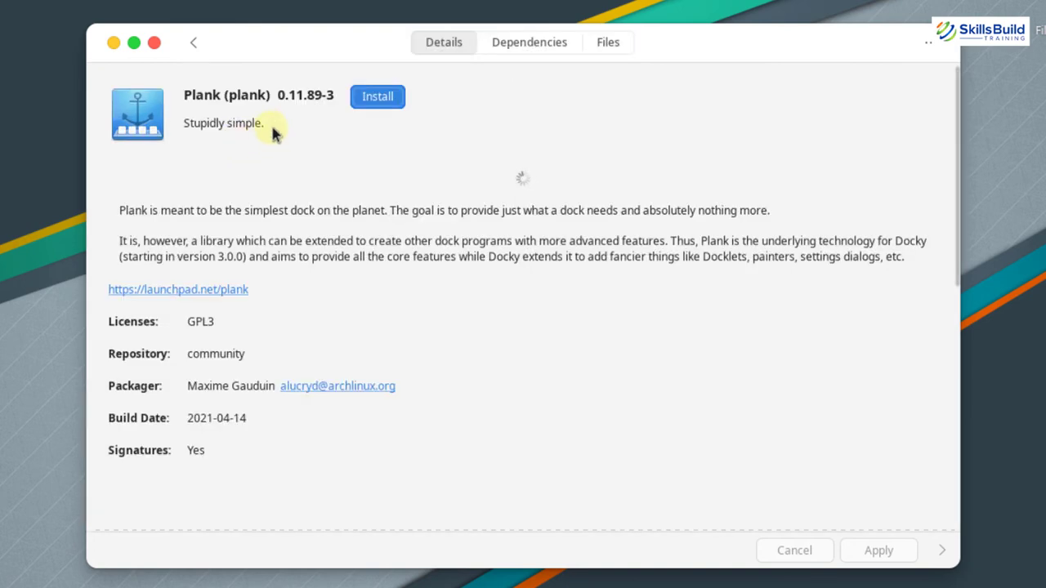
{"action": "left_click", "coordinate": [367, 96]}
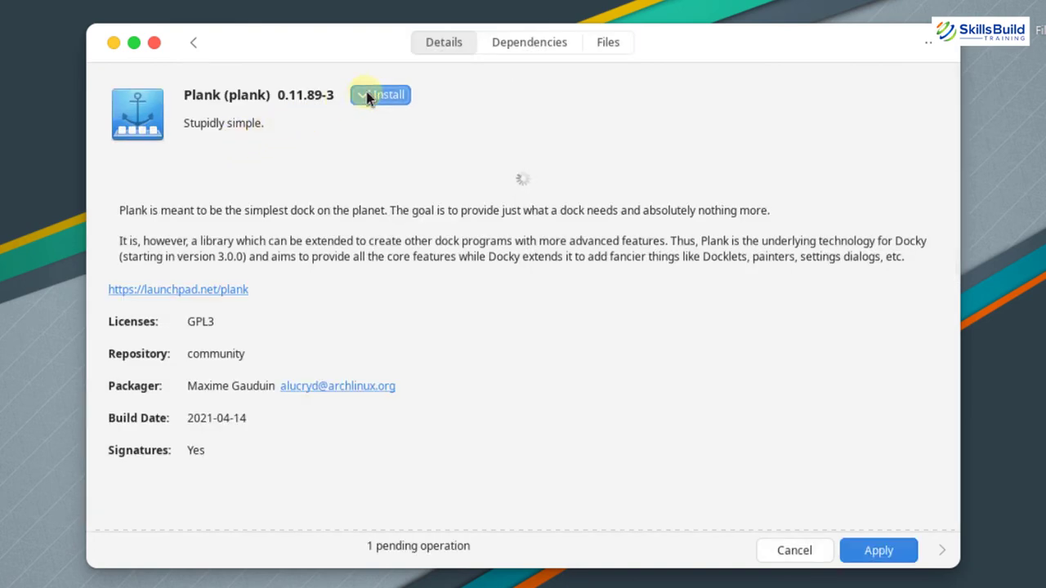
{"action": "left_click", "coordinate": [894, 551]}
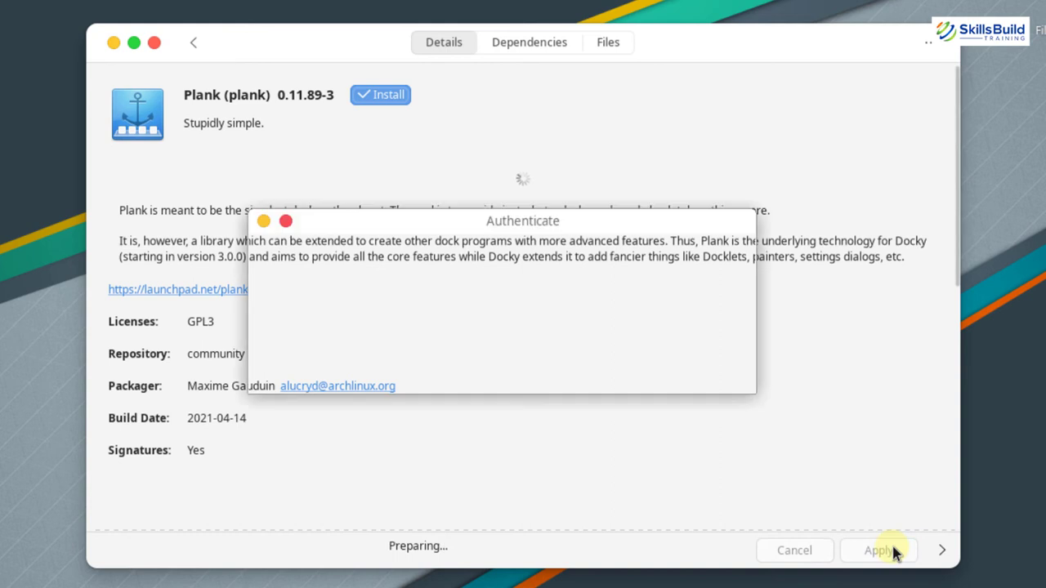
{"action": "type", "text": "••"}
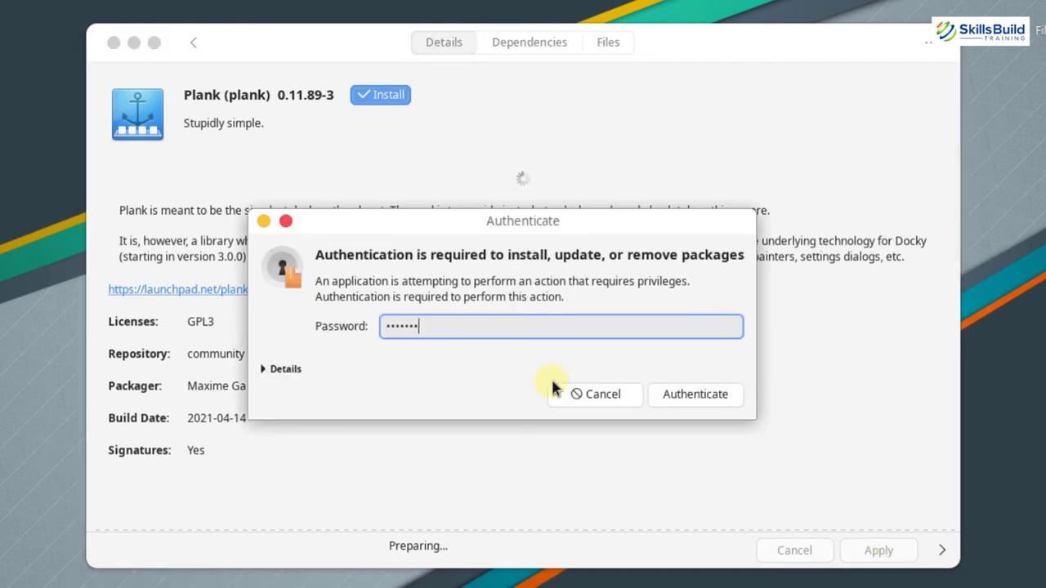
{"action": "type", "text": "••••••"}
{"action": "left_click", "coordinate": [671, 395]}
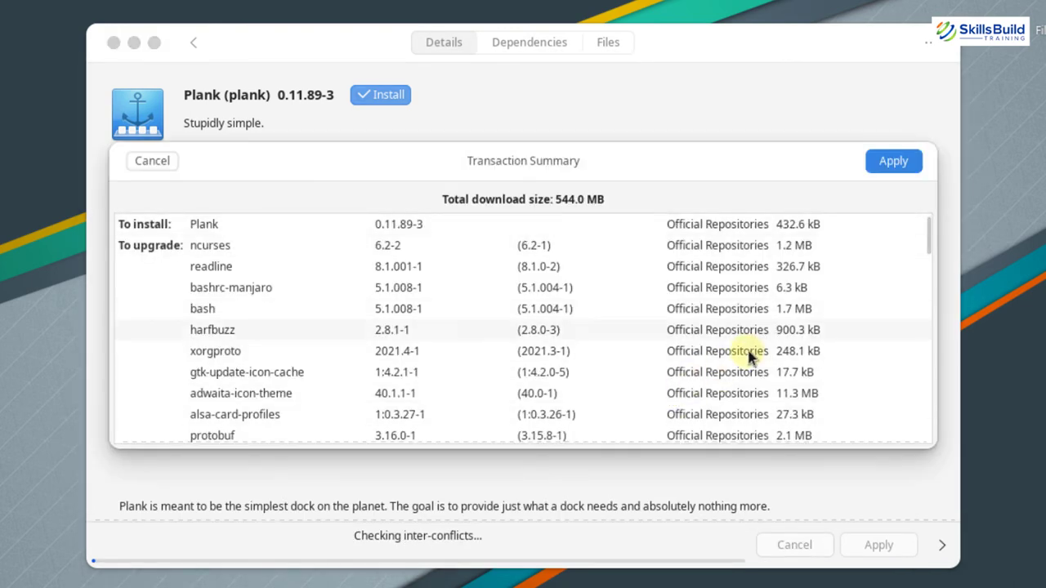
{"action": "scroll", "coordinate": [749, 357], "scroll_direction": "down", "scroll_amount": 15}
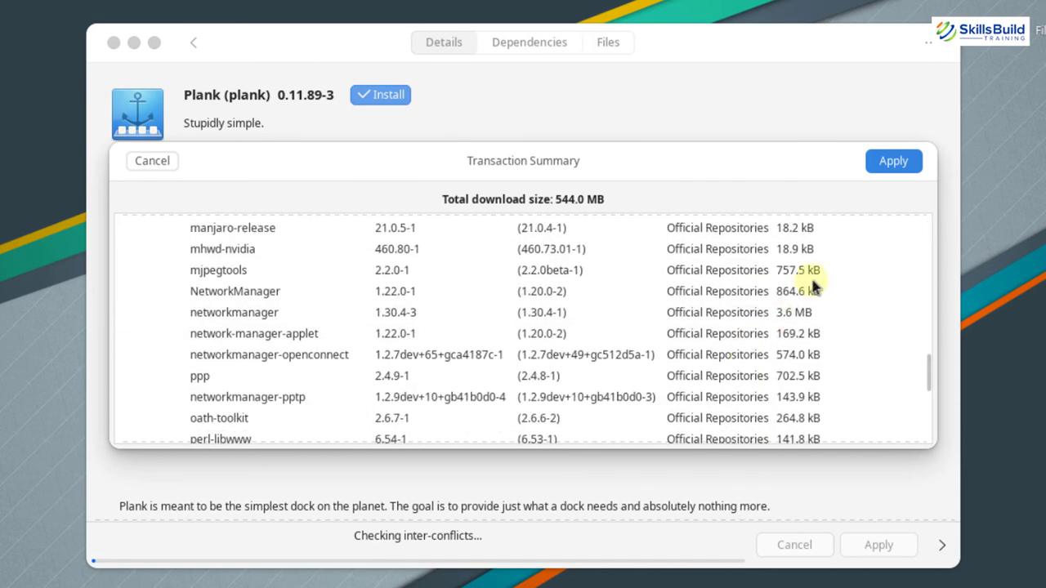
{"action": "left_click", "coordinate": [917, 163]}
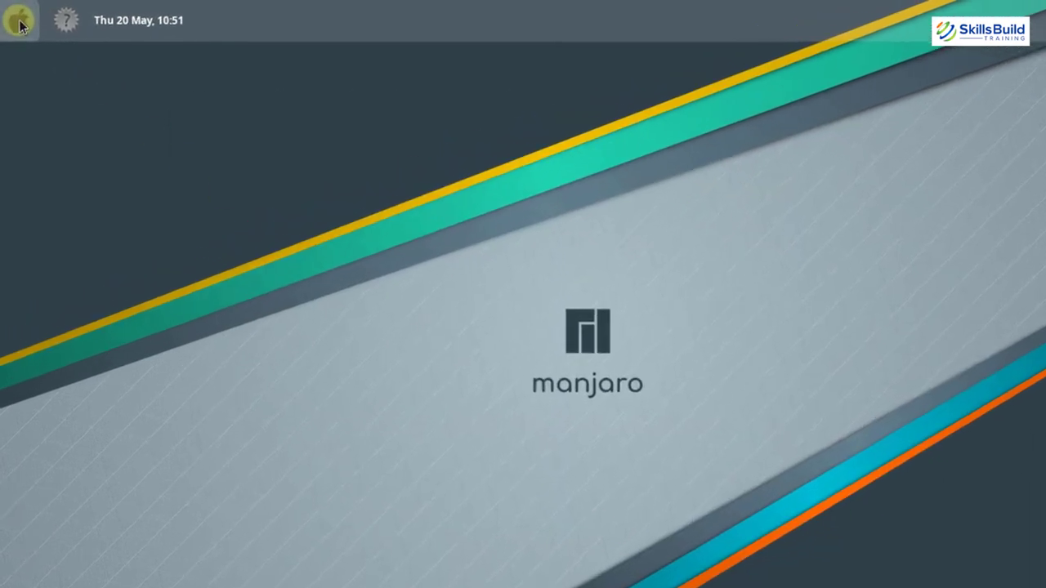
Step: Search the Apple launcher for plank and start the Plank dock
{"action": "left_click", "coordinate": [20, 25]}
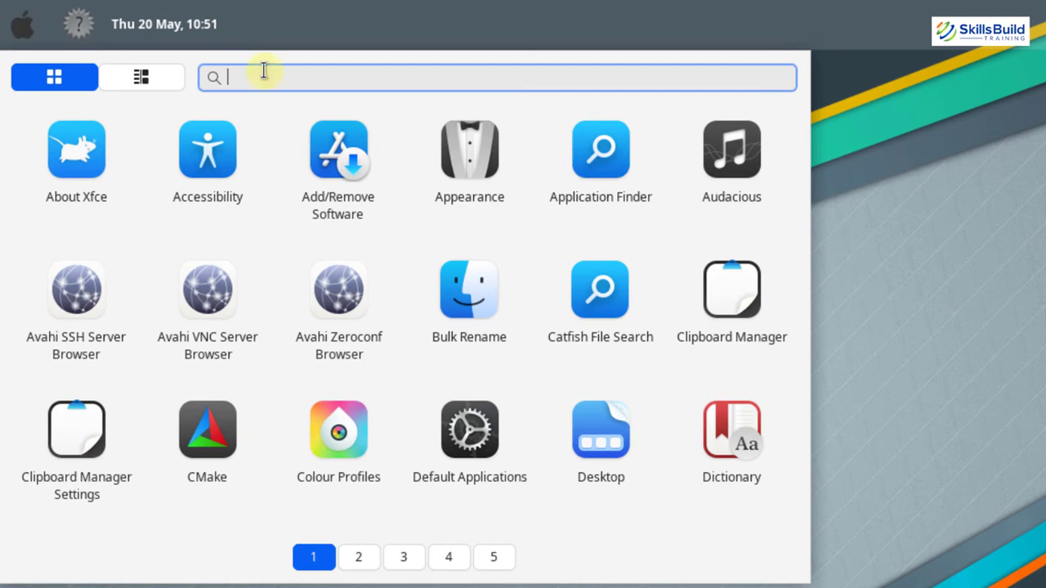
{"action": "type", "text": "plank"}
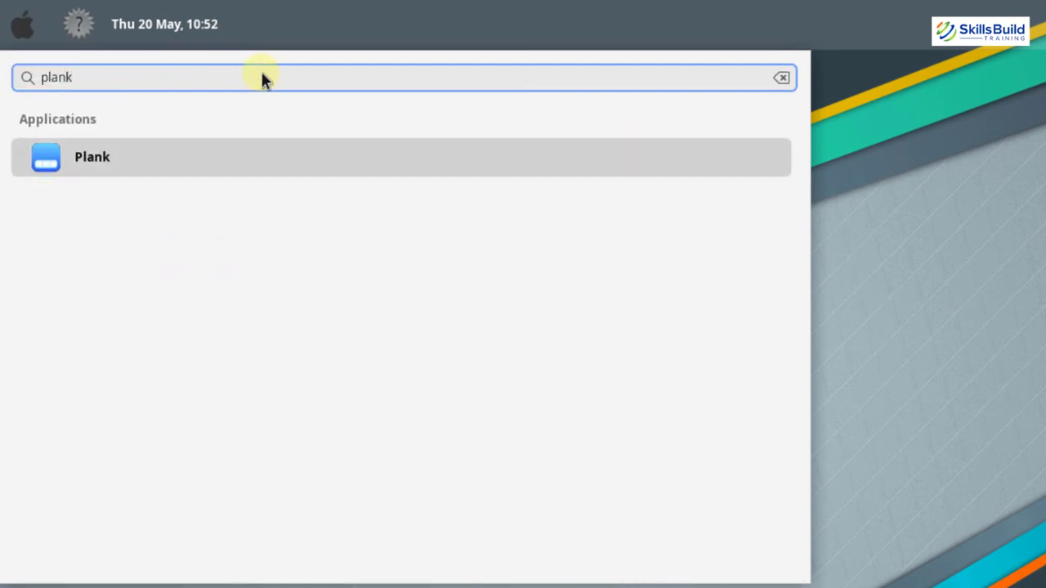
{"action": "left_click", "coordinate": [63, 173]}
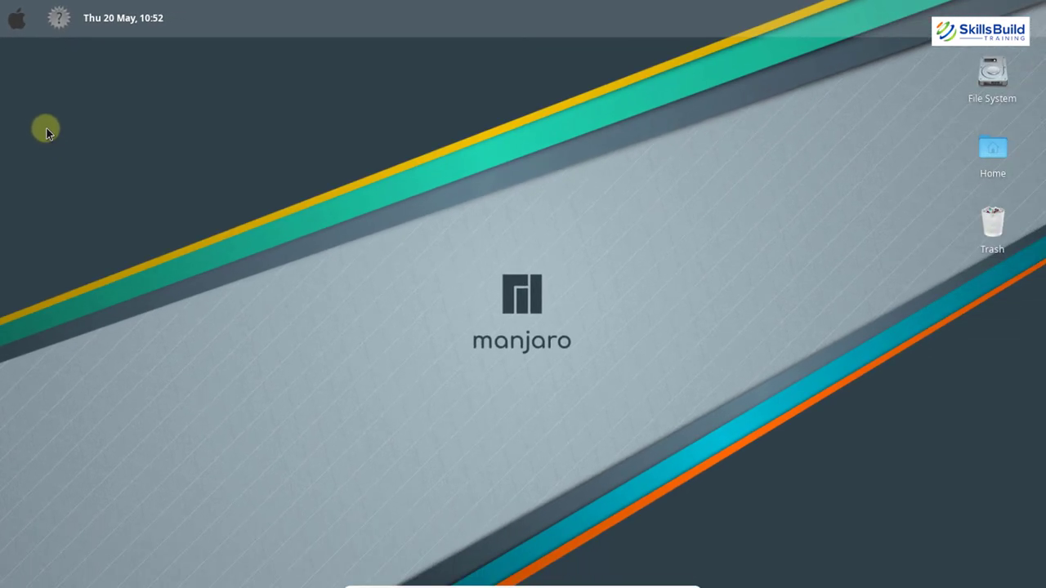
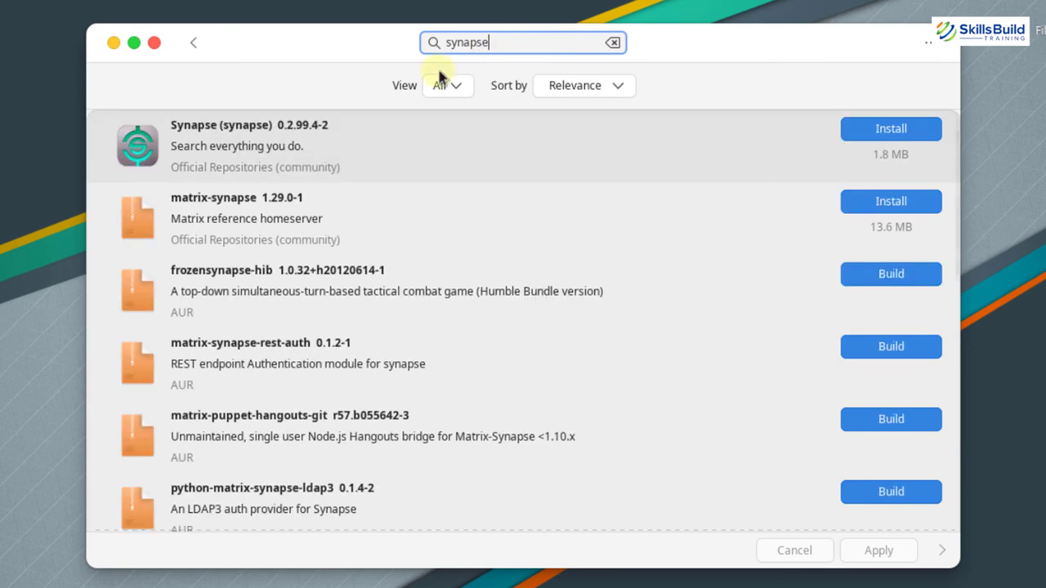
Step: Request installation of the Synapse package with the devhelp, gnome-dictionary, pastebinit, rhythmbox and xnoise optional dependencies
{"action": "left_click", "coordinate": [279, 143]}
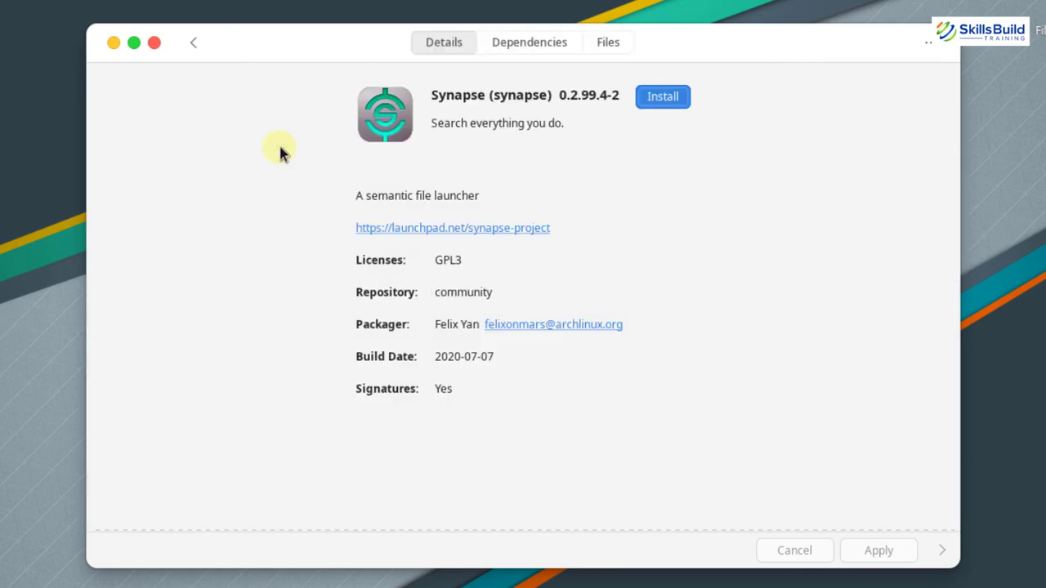
{"action": "left_click", "coordinate": [656, 102]}
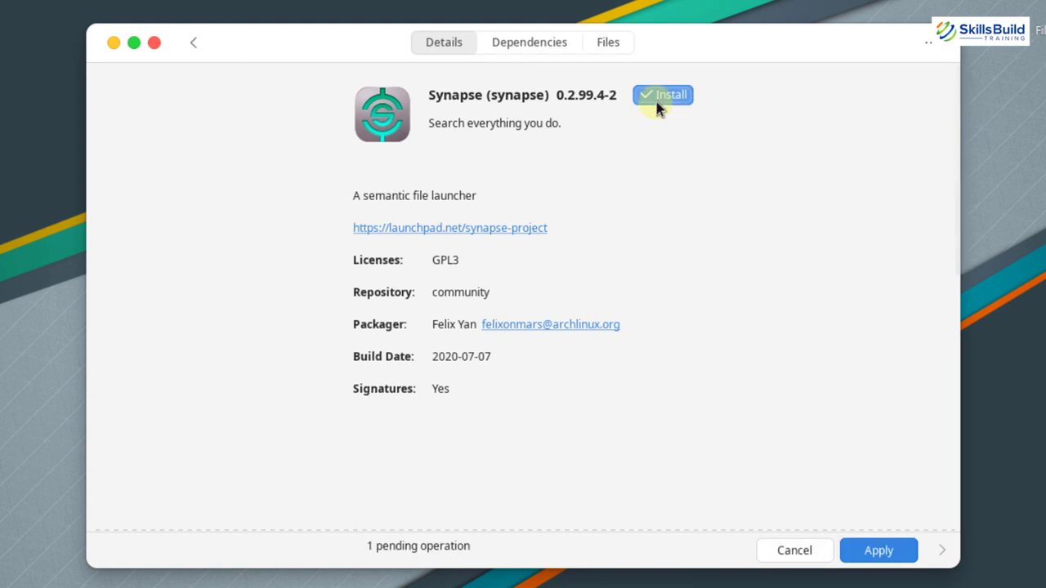
{"action": "left_click", "coordinate": [865, 556]}
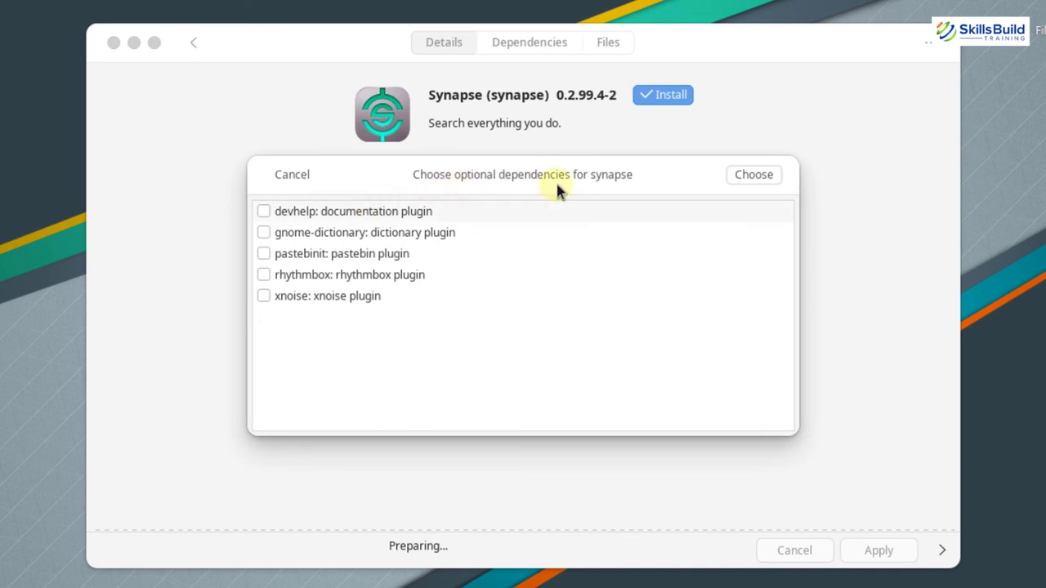
{"action": "left_click", "coordinate": [263, 212]}
{"action": "left_click", "coordinate": [263, 233]}
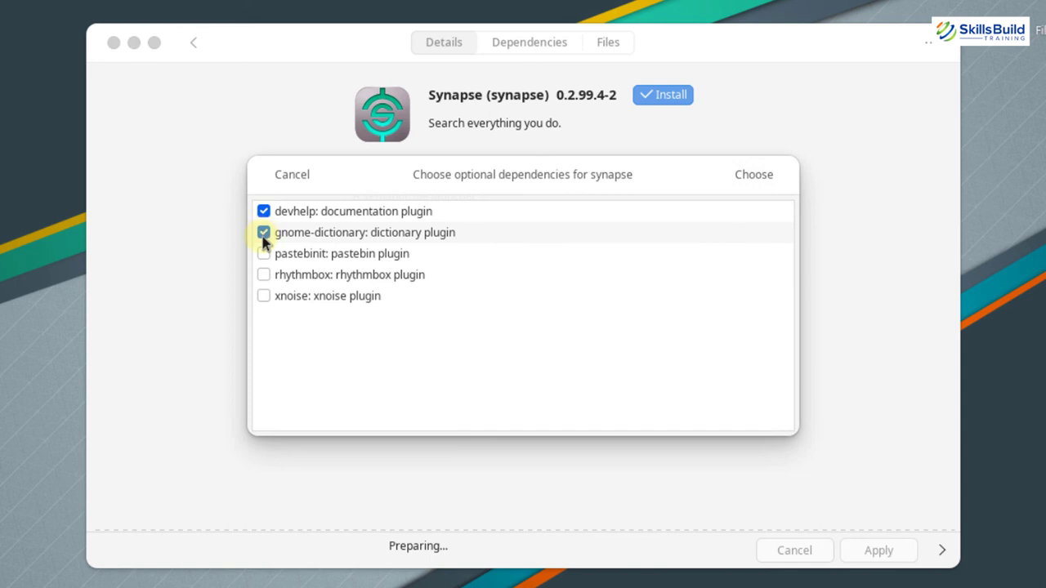
{"action": "left_click", "coordinate": [263, 254]}
{"action": "left_click", "coordinate": [263, 275]}
{"action": "left_click", "coordinate": [263, 295]}
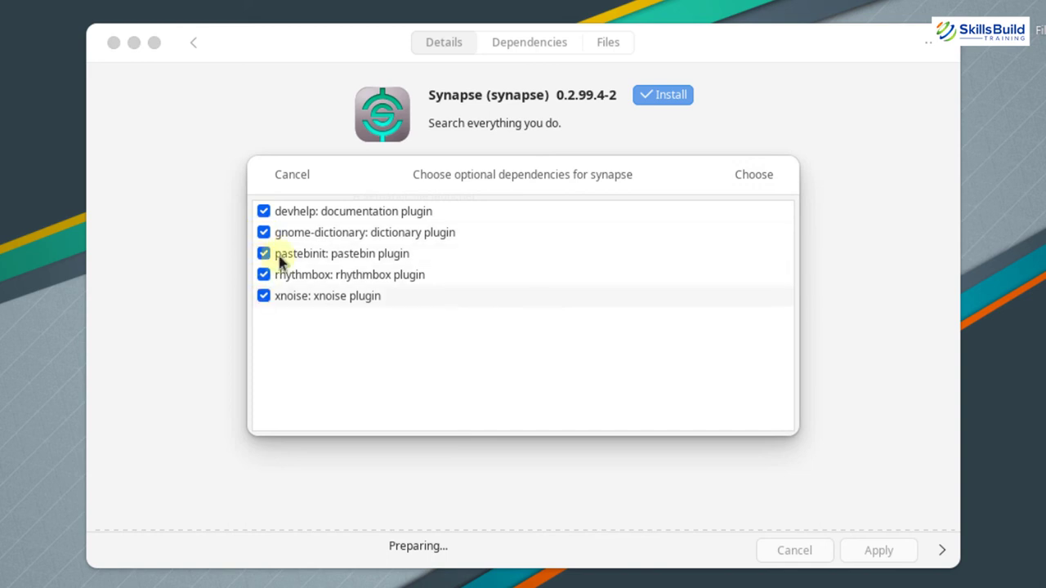
{"action": "left_click", "coordinate": [752, 178]}
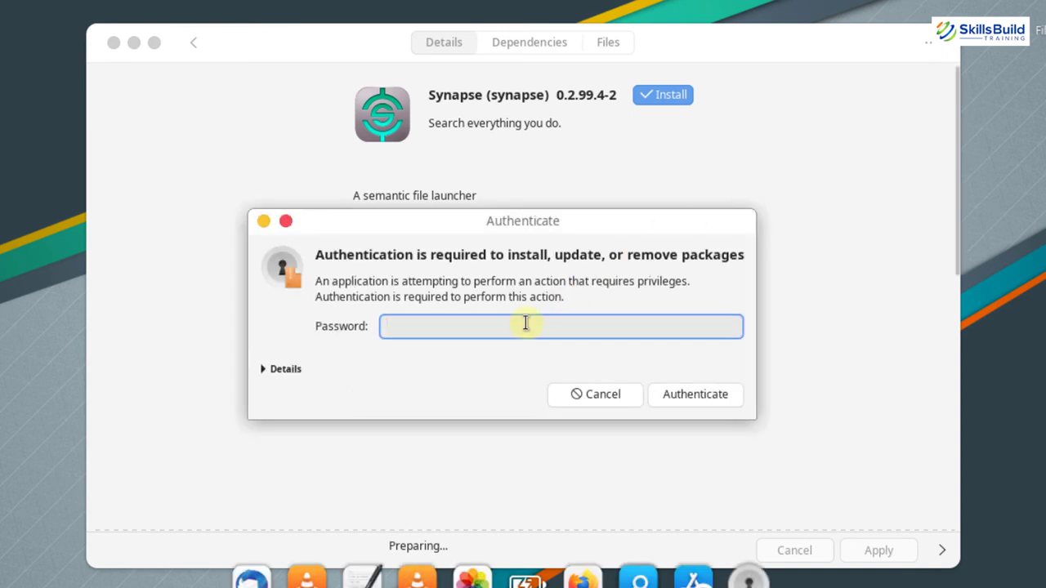
Step: Authorize the Synapse installation with the account password, apply the transaction and close the package manager window
{"action": "type", "text": "***"}
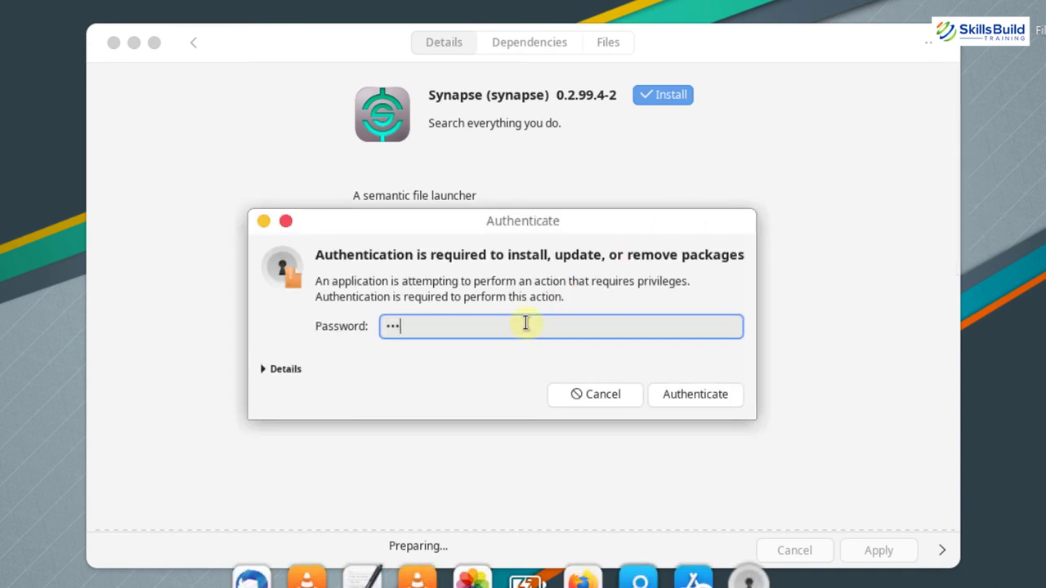
{"action": "type", "text": "*****"}
{"action": "left_click", "coordinate": [711, 396]}
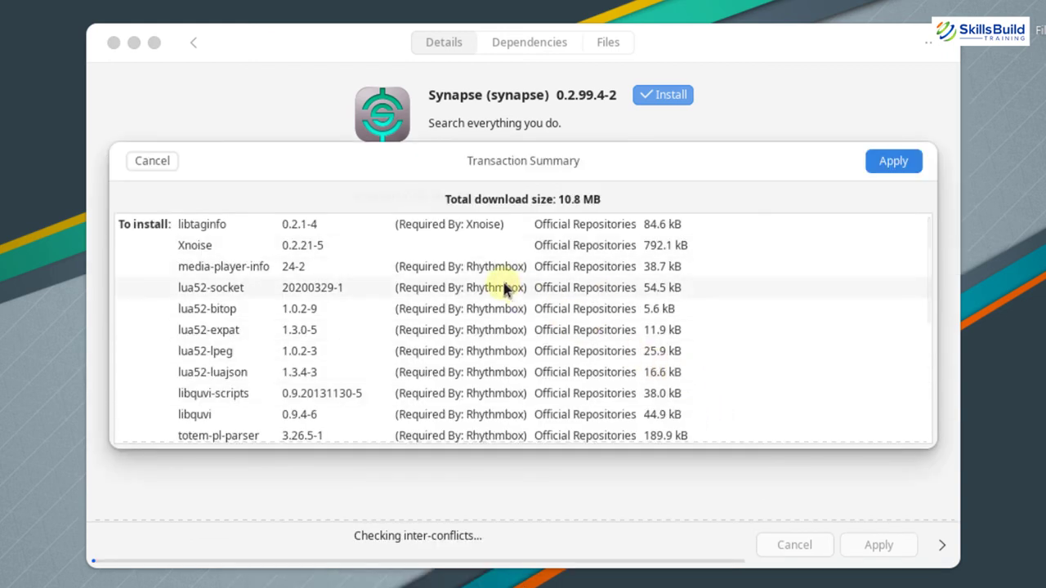
{"action": "scroll", "coordinate": [504, 287], "scroll_direction": "down", "scroll_amount": 5}
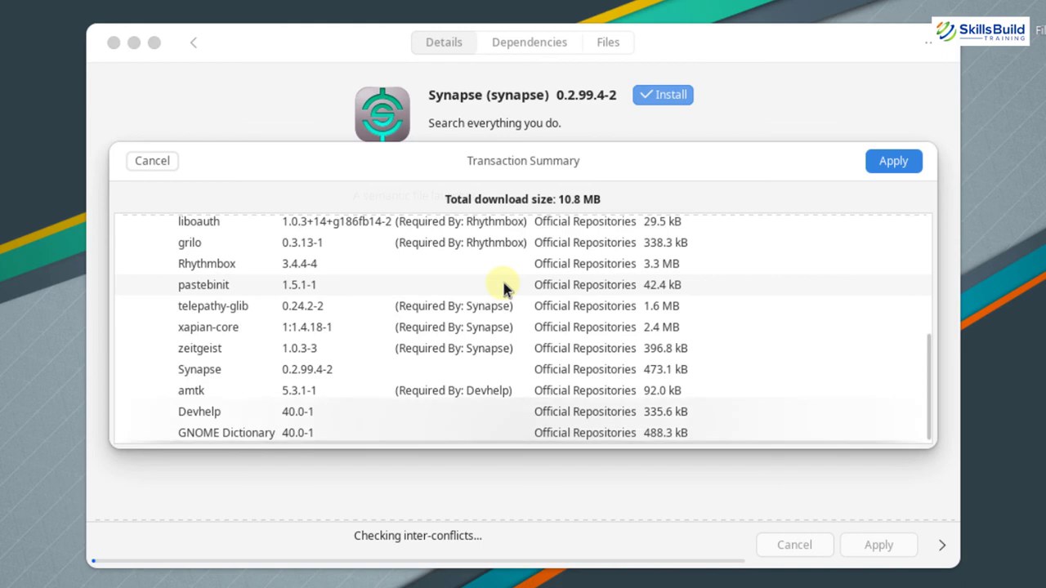
{"action": "left_click", "coordinate": [896, 159]}
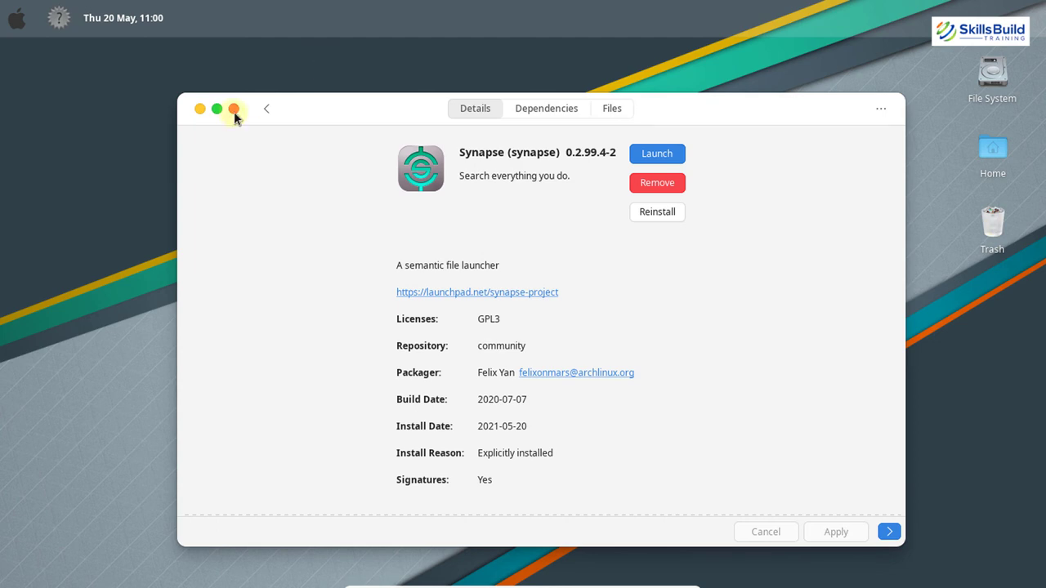
{"action": "left_click", "coordinate": [234, 113]}
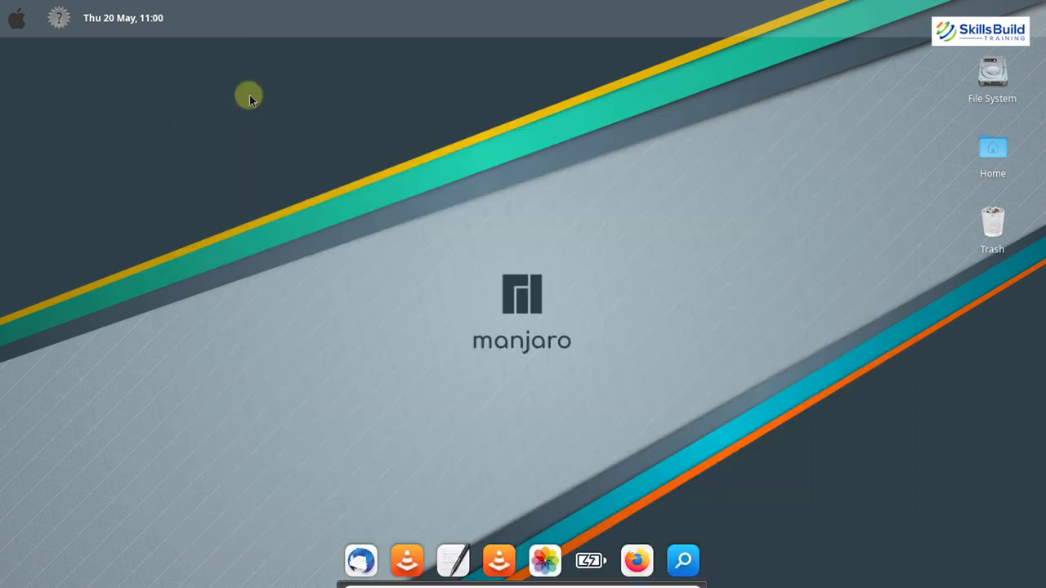
Step: Add a Launcher item to Panel 1 through the panel preferences
{"action": "right_click", "coordinate": [319, 18]}
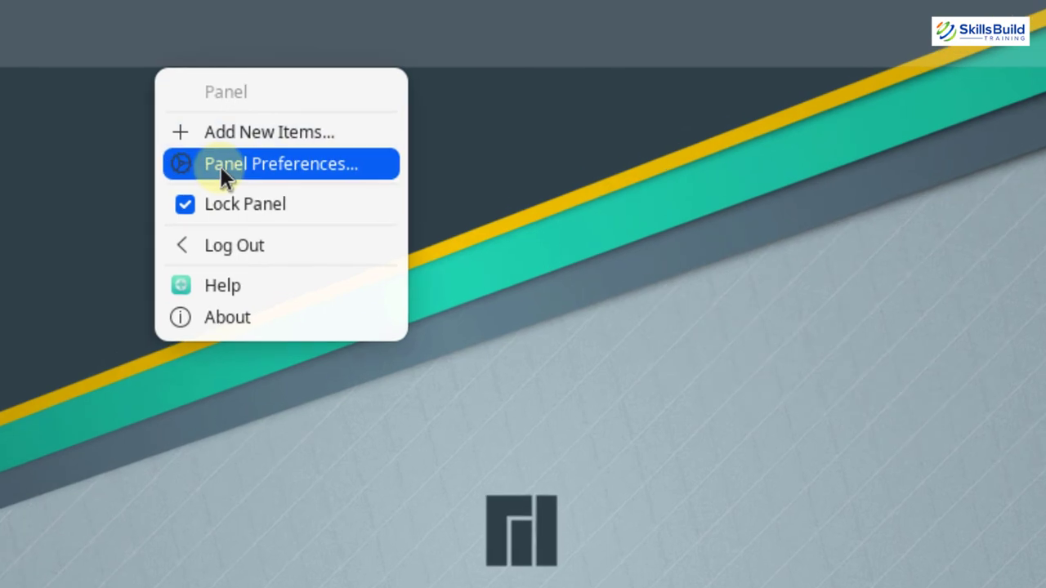
{"action": "left_click", "coordinate": [220, 166]}
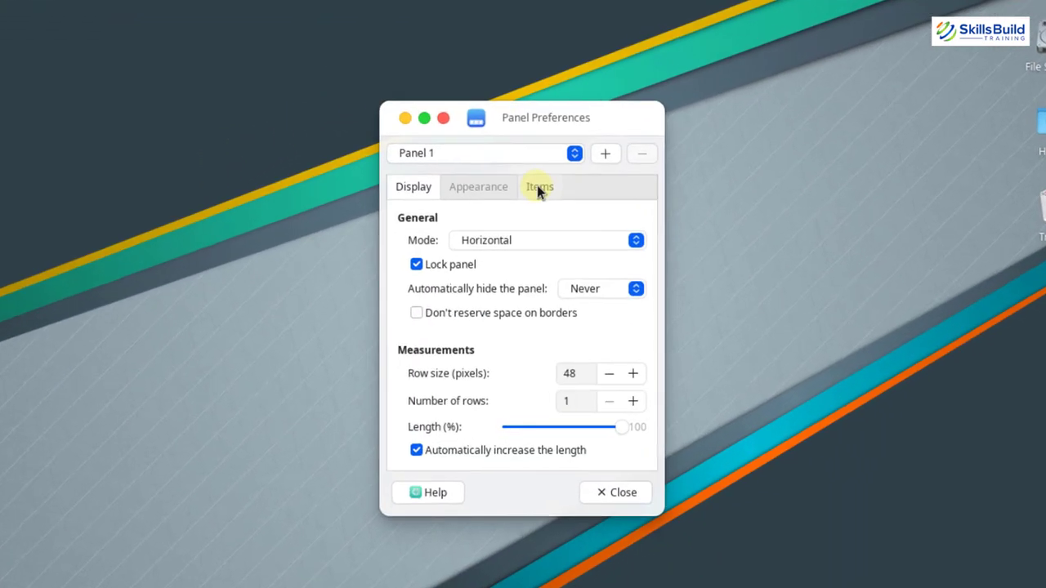
{"action": "left_click", "coordinate": [590, 182]}
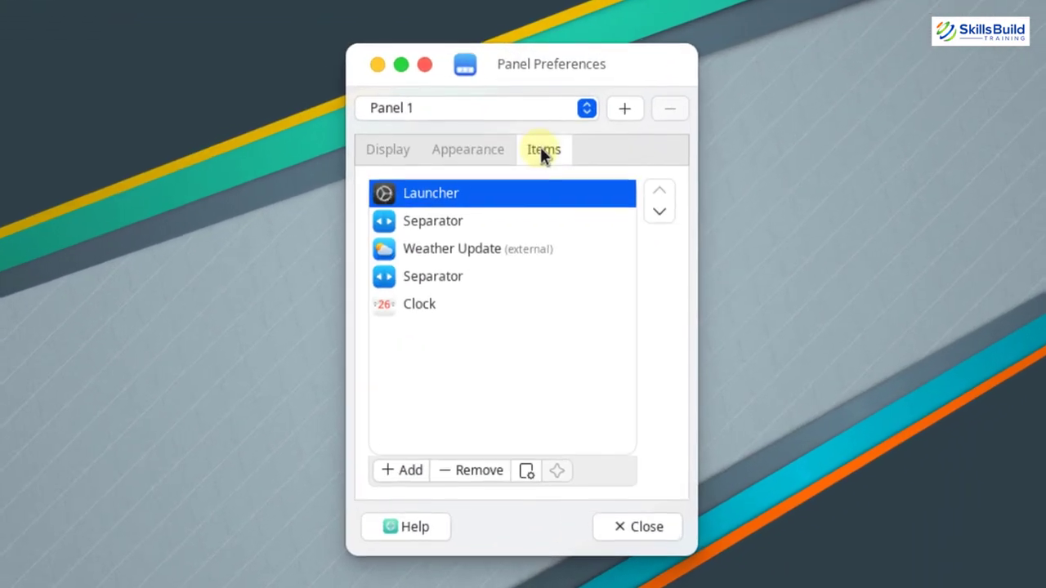
{"action": "left_click", "coordinate": [403, 471]}
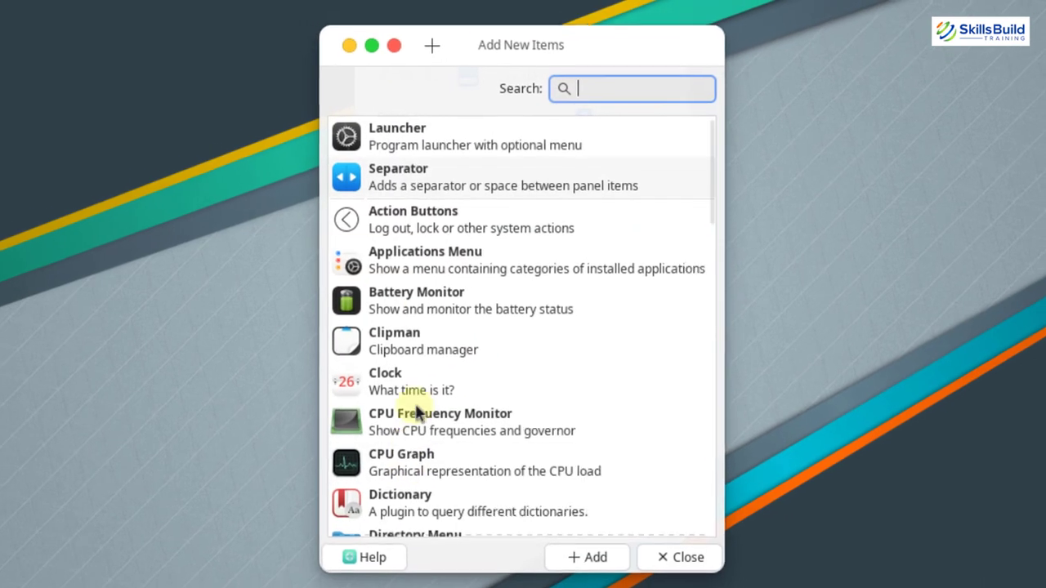
{"action": "left_click", "coordinate": [442, 152]}
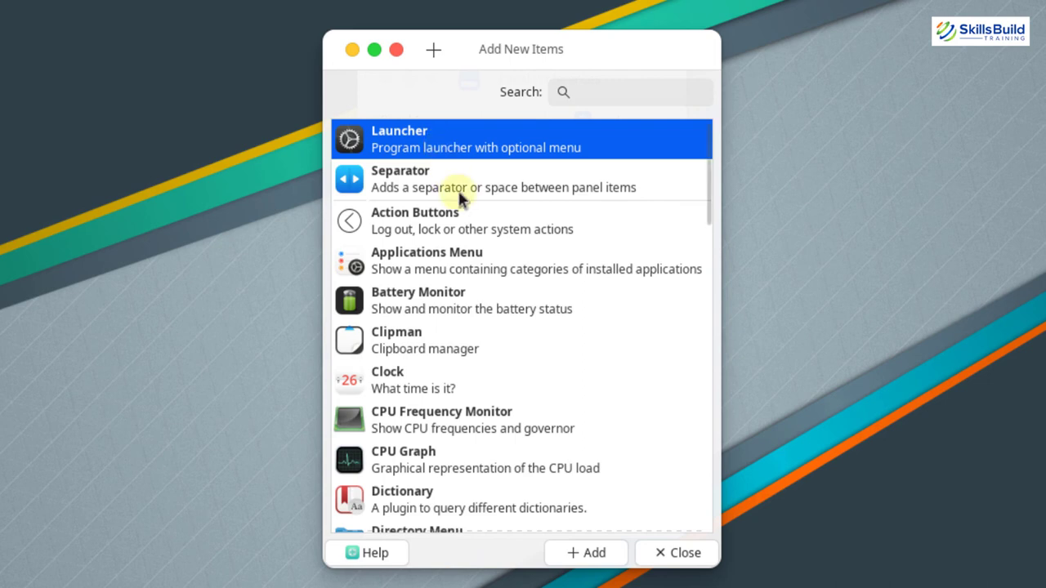
{"action": "left_click", "coordinate": [586, 562]}
{"action": "left_click", "coordinate": [666, 553]}
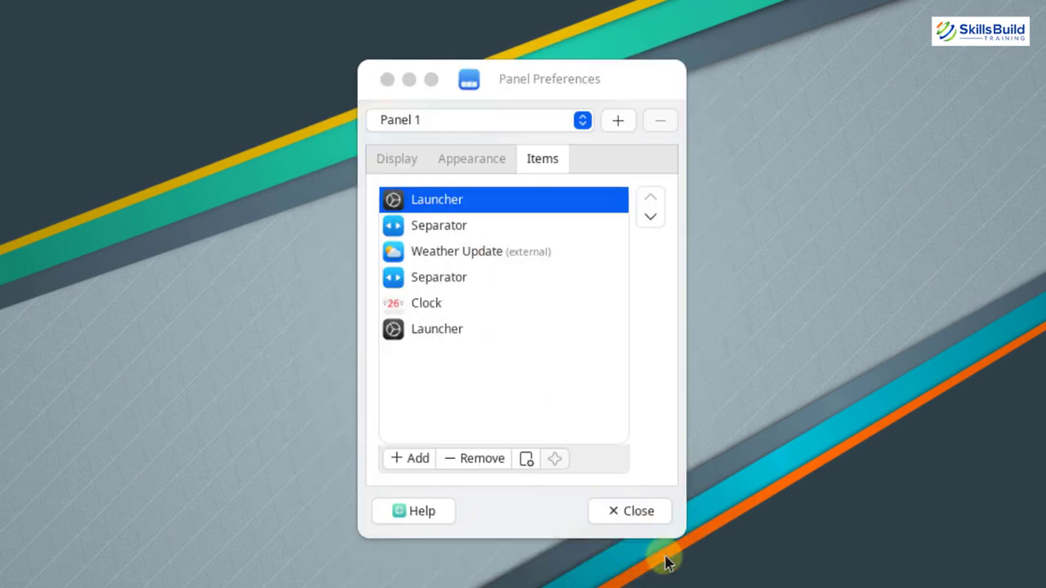
Step: Start a new entry in the properties of the last Launcher item in the panel list and name it Launcher
{"action": "left_click", "coordinate": [446, 330]}
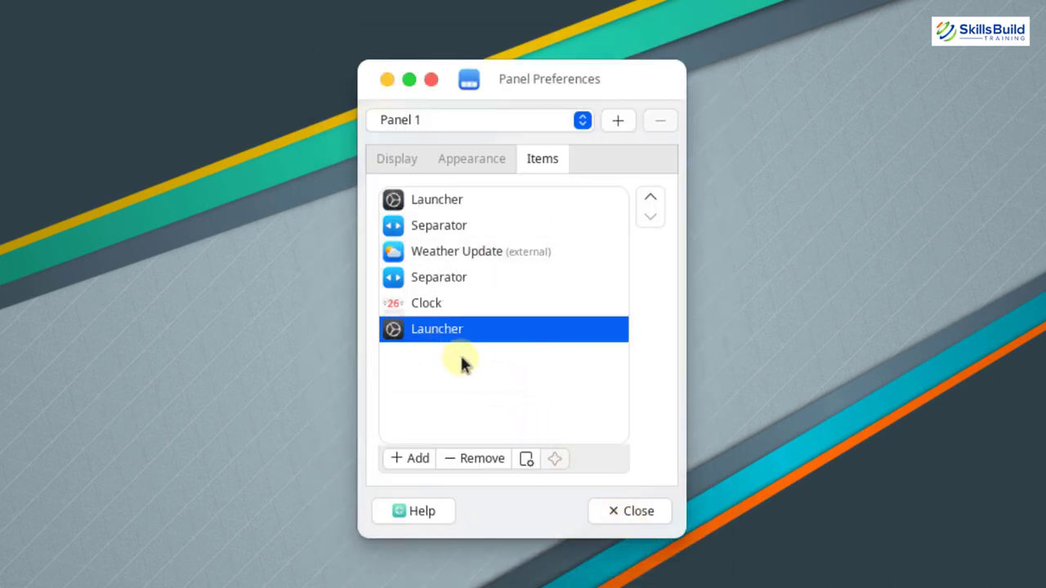
{"action": "left_click", "coordinate": [527, 460]}
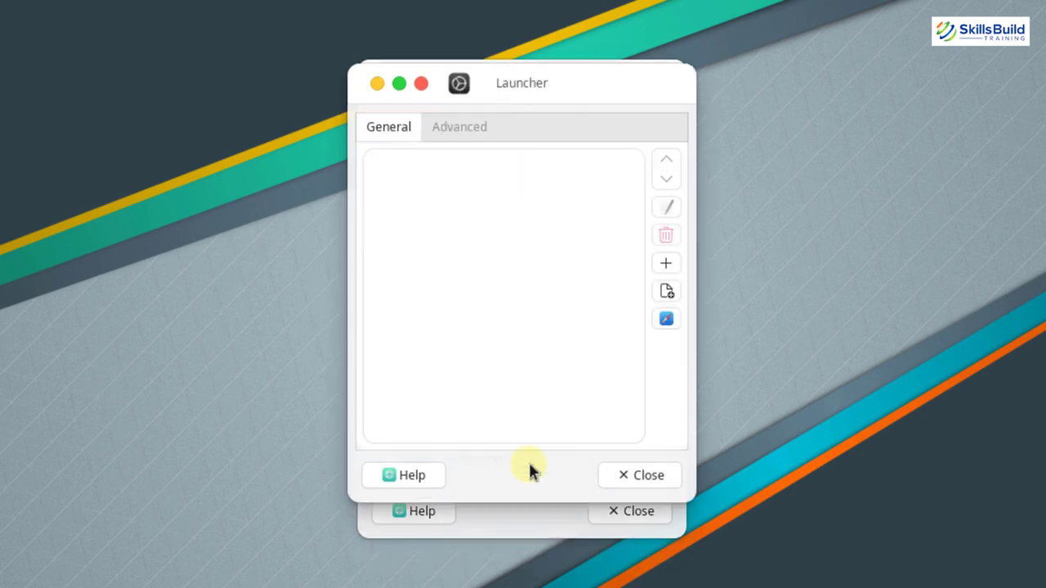
{"action": "left_click", "coordinate": [669, 295]}
{"action": "type", "text": "Lau"}
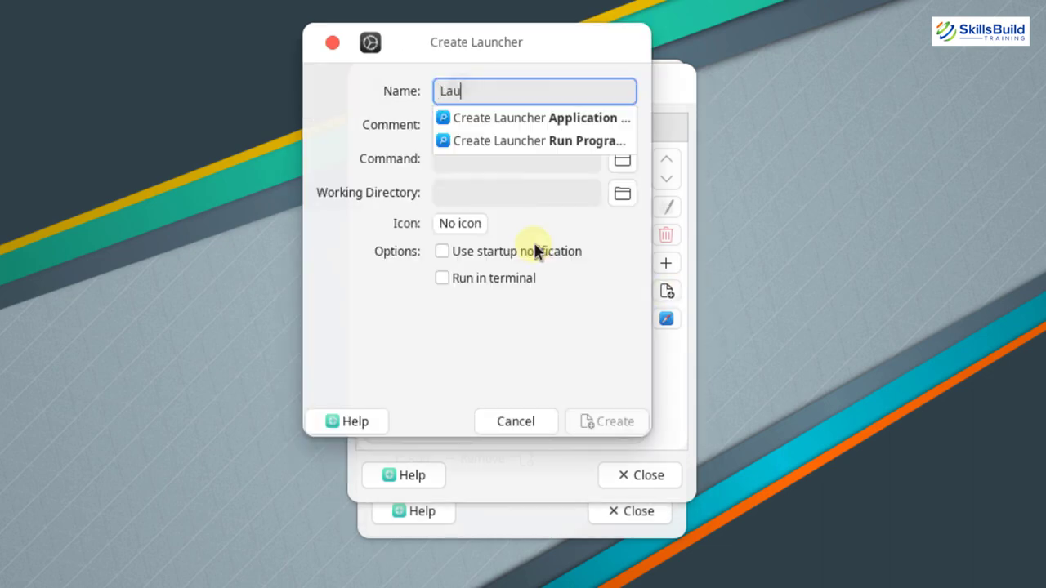
{"action": "type", "text": "ncher"}
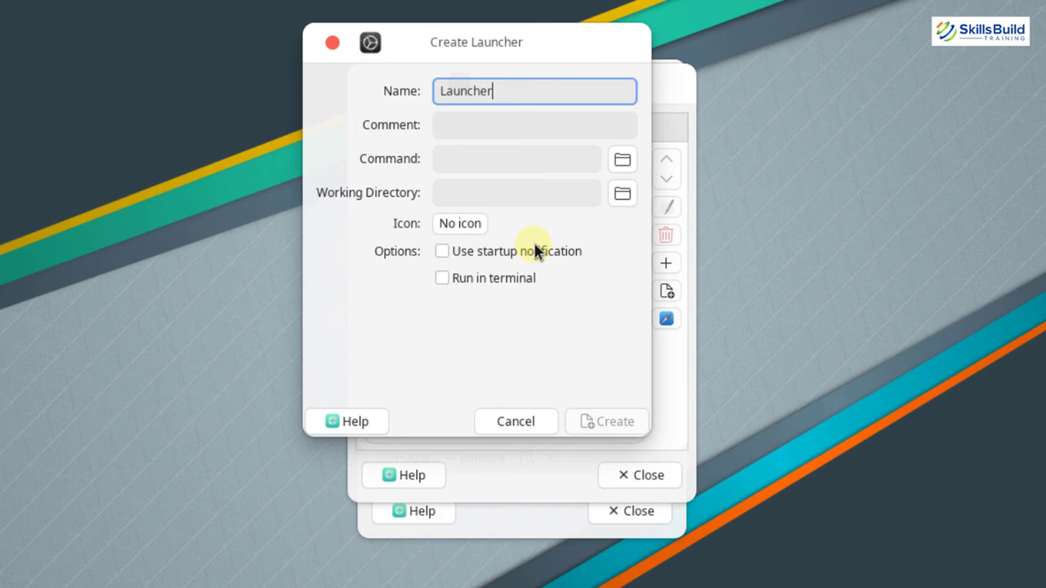
Step: Set the new launcher entry's command to synapse
{"action": "left_click", "coordinate": [500, 161]}
{"action": "type", "text": "s"}
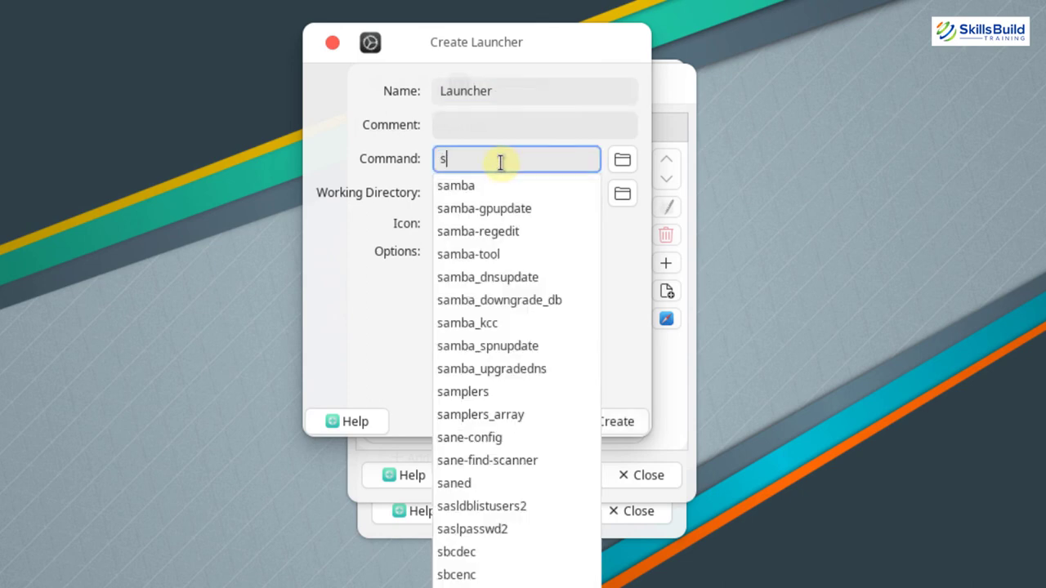
{"action": "type", "text": "ynapse"}
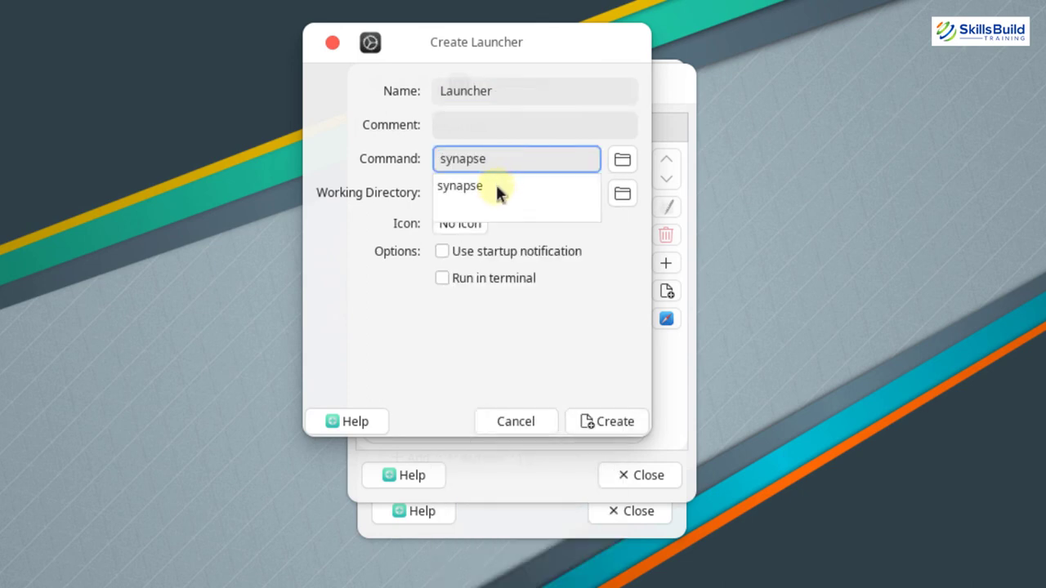
{"action": "left_click", "coordinate": [495, 182]}
Step: Search all icons for "search" and assign the preferences-system-search icon to the launcher
{"action": "left_click", "coordinate": [463, 224]}
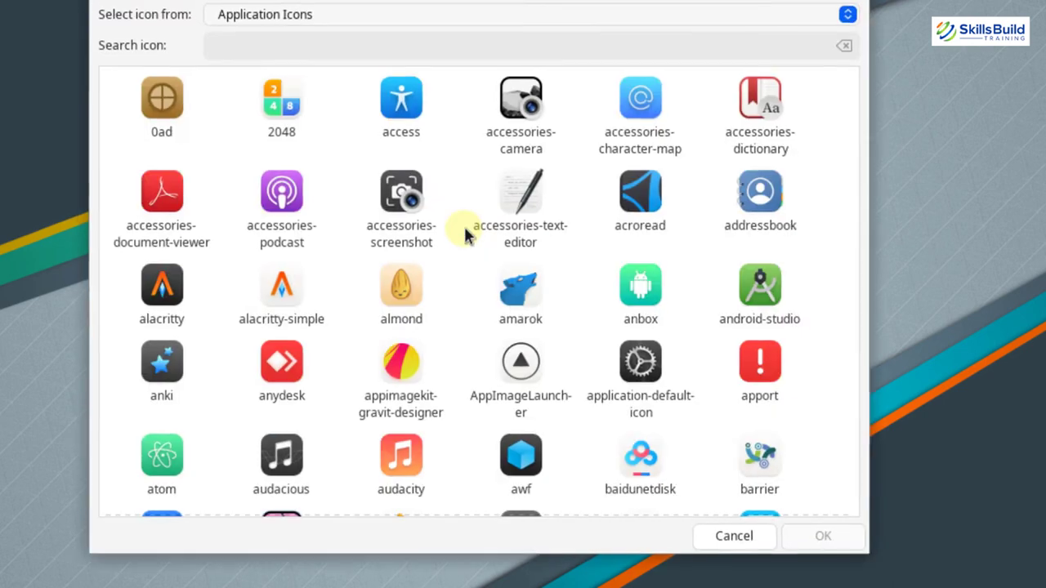
{"action": "left_click", "coordinate": [556, 12]}
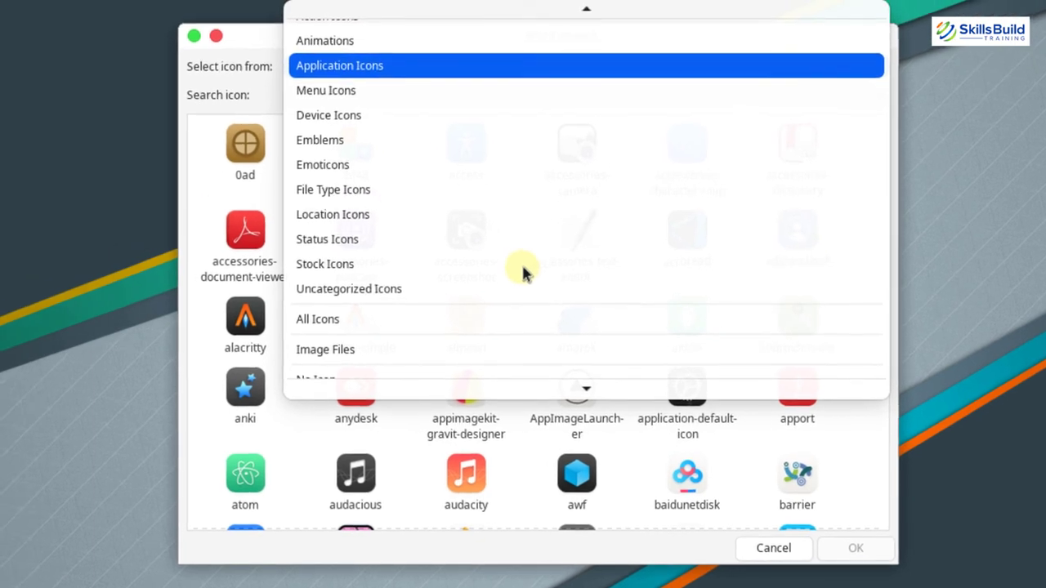
{"action": "left_click", "coordinate": [486, 319]}
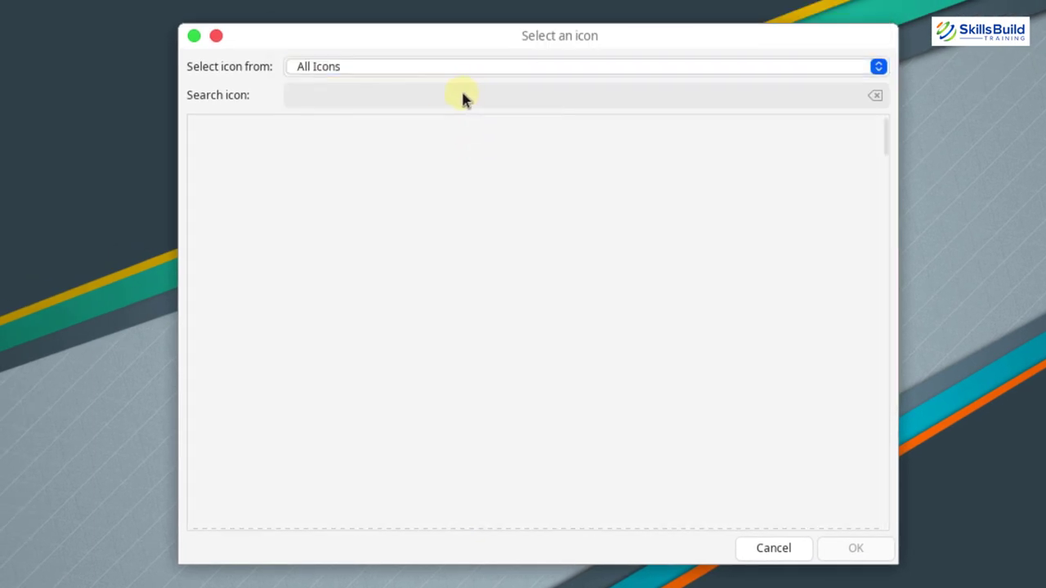
{"action": "left_click", "coordinate": [425, 98]}
{"action": "type", "text": "search"}
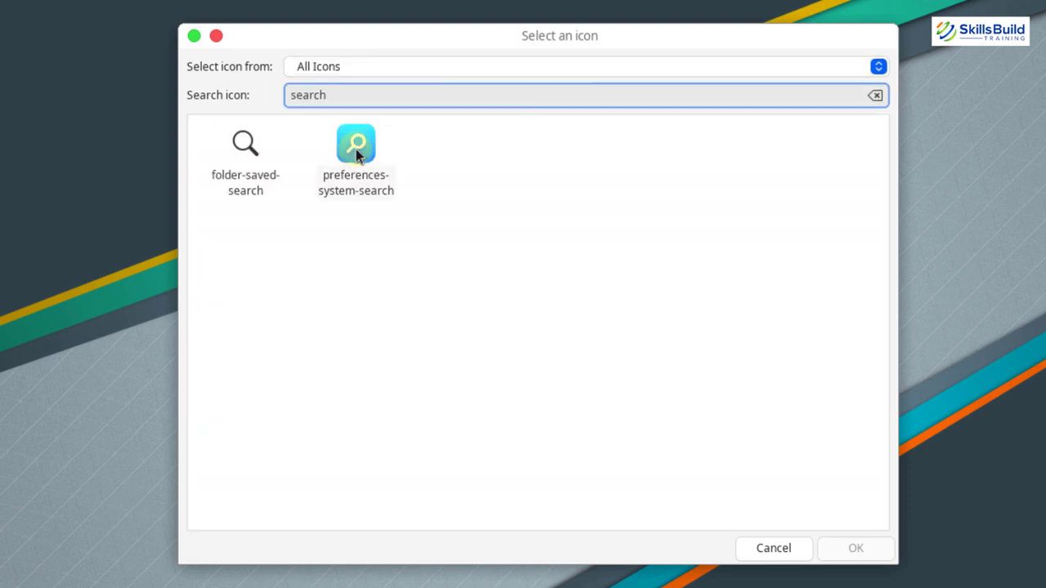
{"action": "left_click", "coordinate": [356, 152]}
{"action": "left_click", "coordinate": [854, 549]}
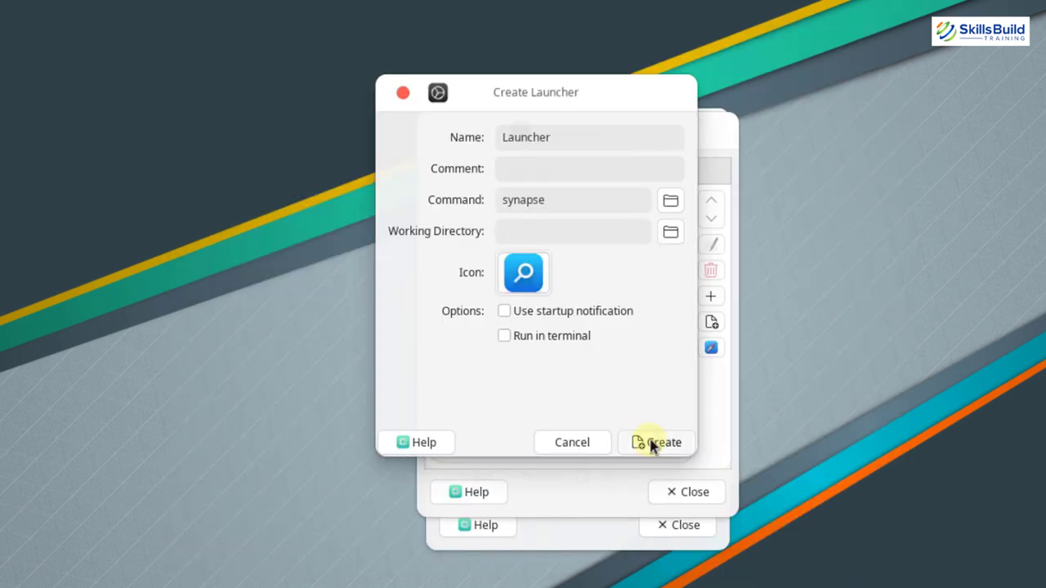
Step: Create the launcher entry and close the launcher properties and panel preferences
{"action": "left_click", "coordinate": [653, 446]}
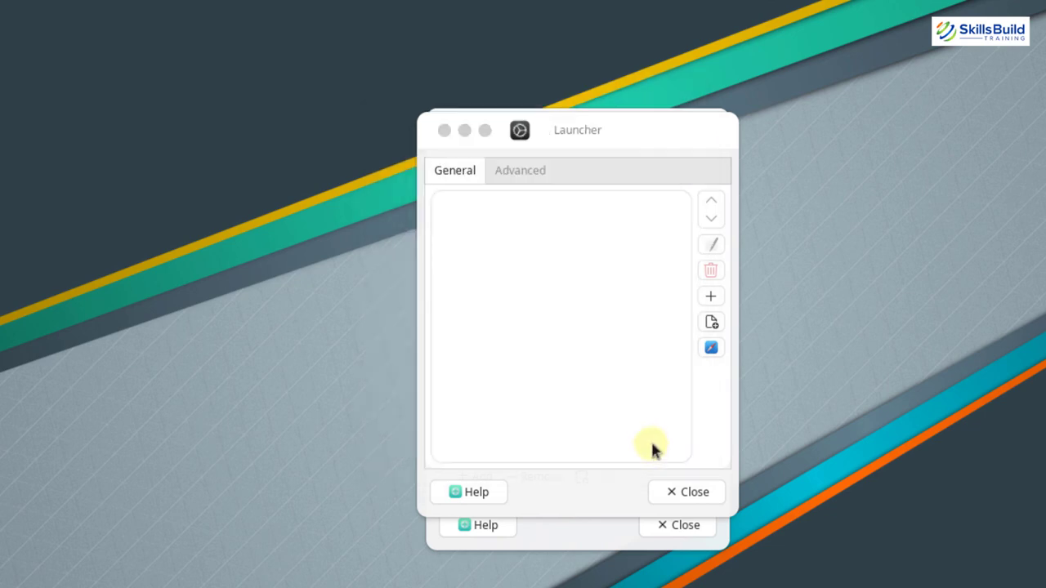
{"action": "left_click", "coordinate": [672, 492]}
{"action": "left_click", "coordinate": [675, 524]}
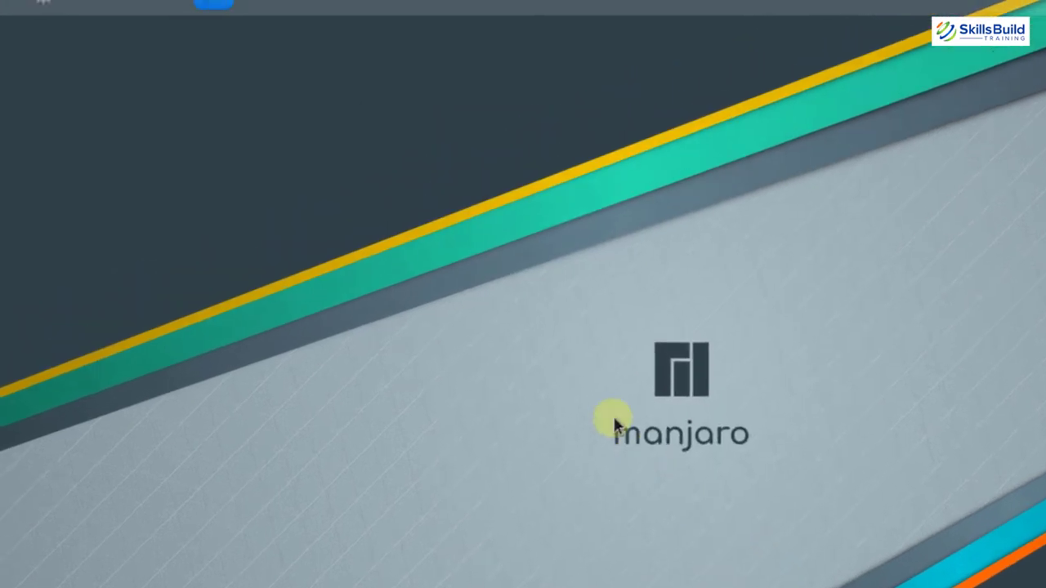
Step: Open Synapse from the new panel launcher and search for "Settings"
{"action": "left_click", "coordinate": [357, 33]}
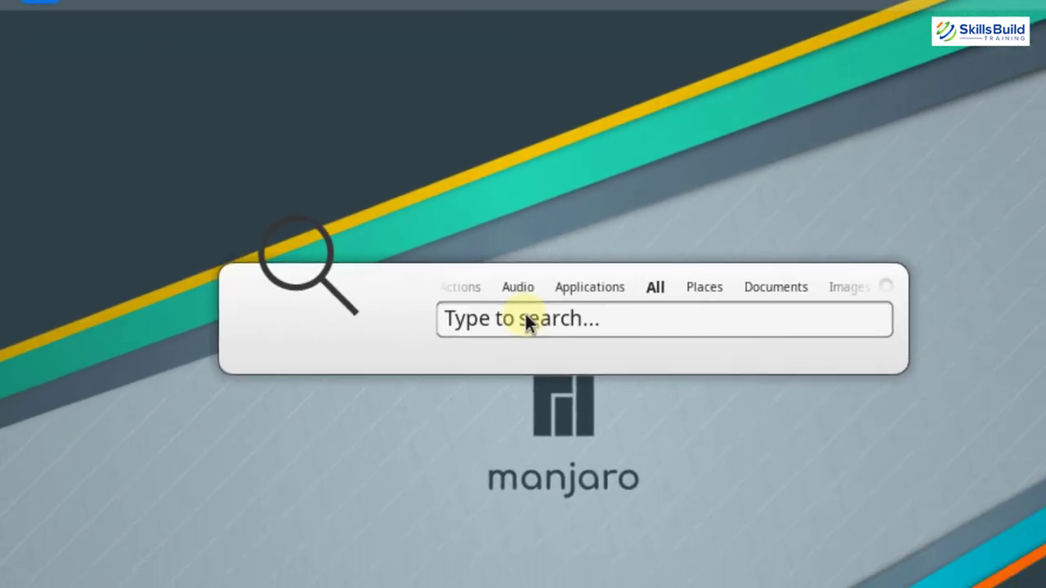
{"action": "type", "text": "Settings"}
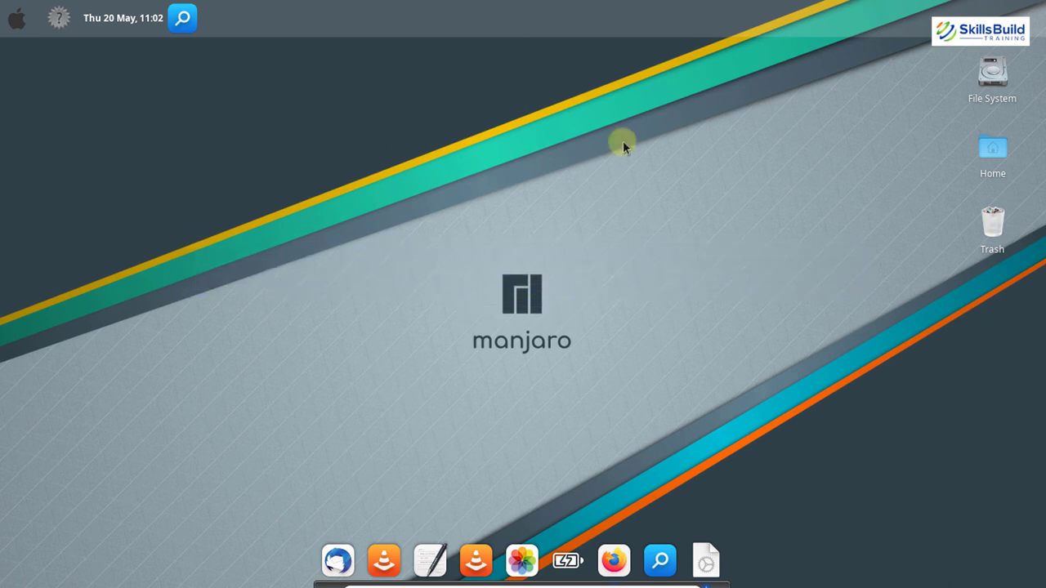
Step: Set big-sur-wallpaper-2-1024x576.png from the home Documents folder as the desktop wallpaper and close the file manager
{"action": "double_click", "coordinate": [994, 147]}
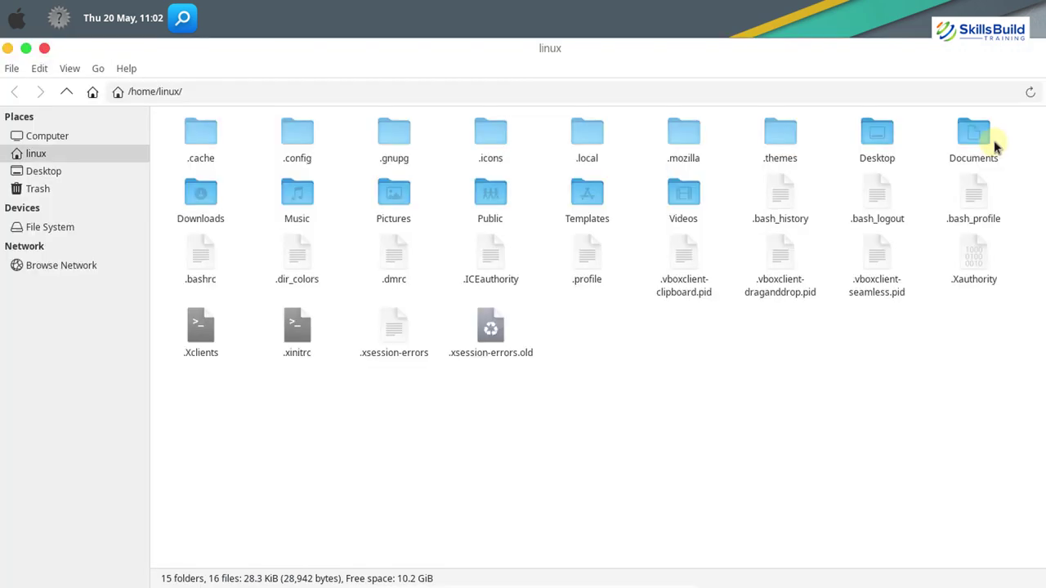
{"action": "double_click", "coordinate": [980, 123]}
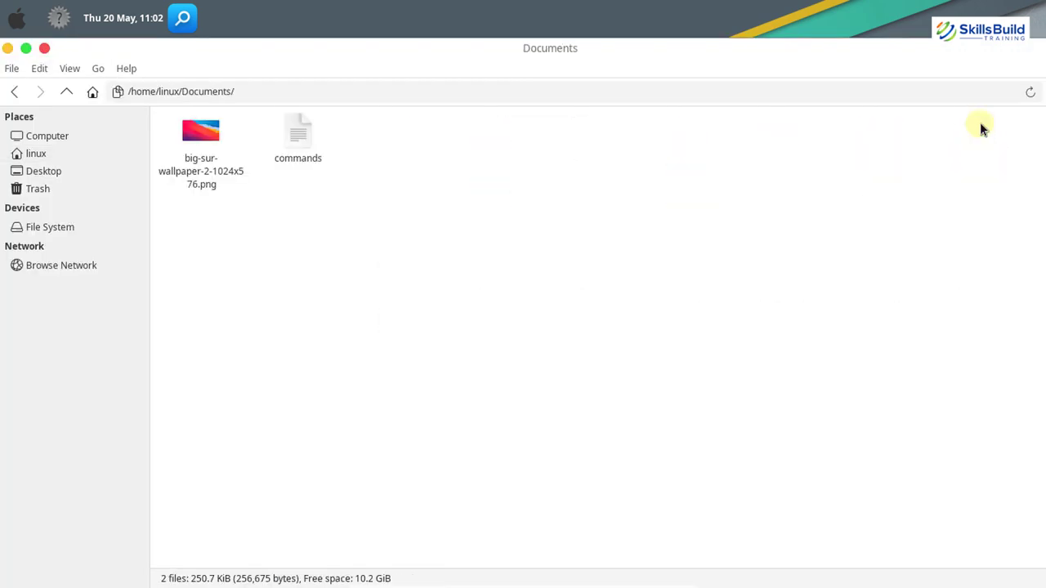
{"action": "left_click", "coordinate": [186, 157]}
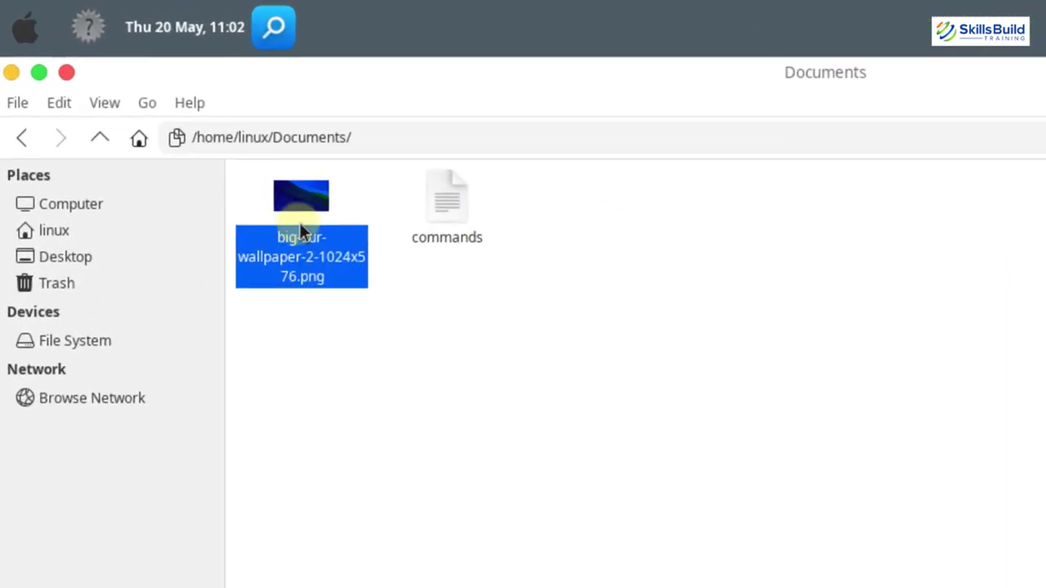
{"action": "right_click", "coordinate": [299, 222]}
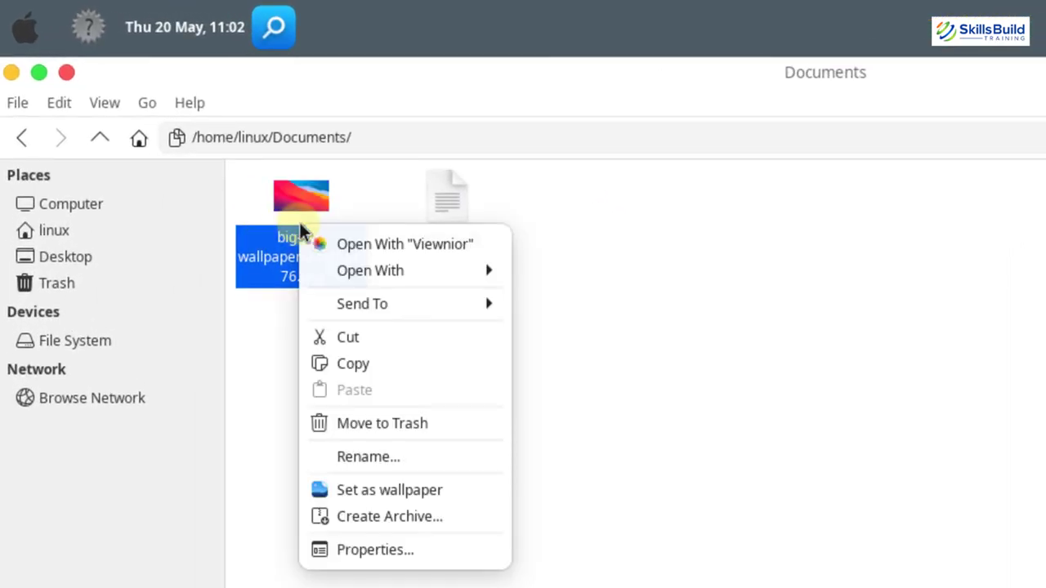
{"action": "left_click", "coordinate": [406, 489]}
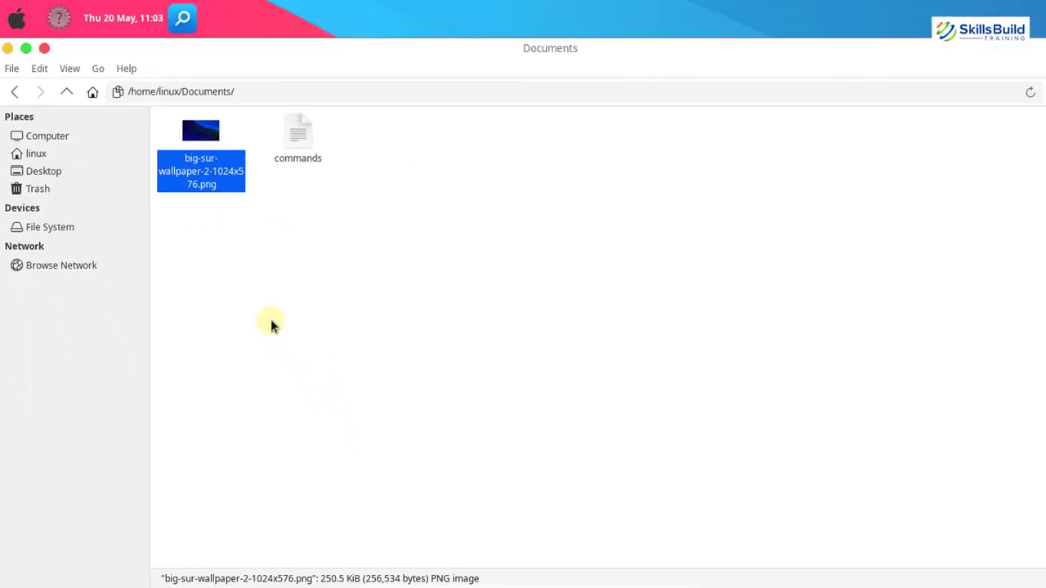
{"action": "key", "text": "ctrl+w"}
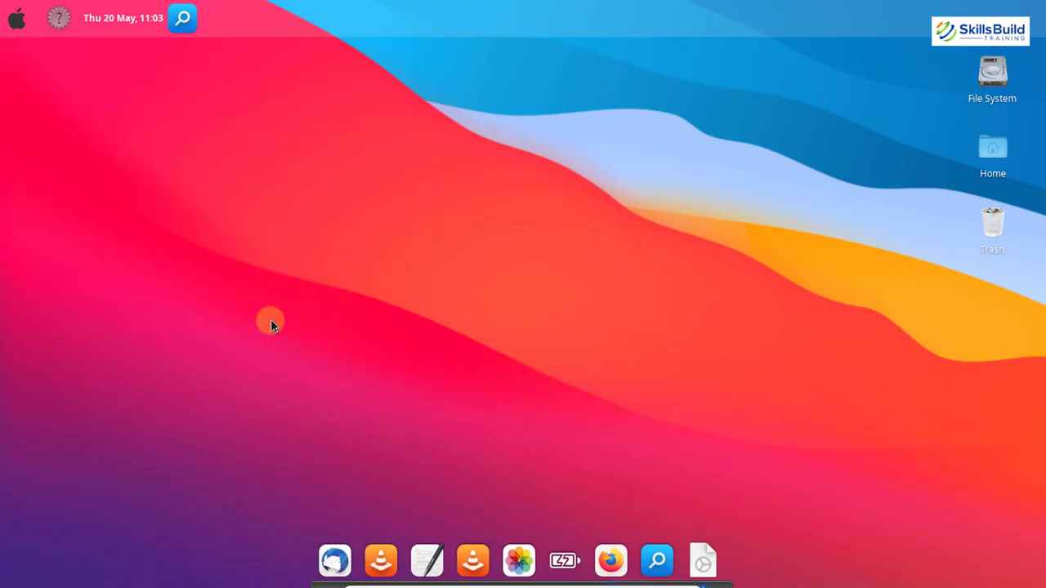